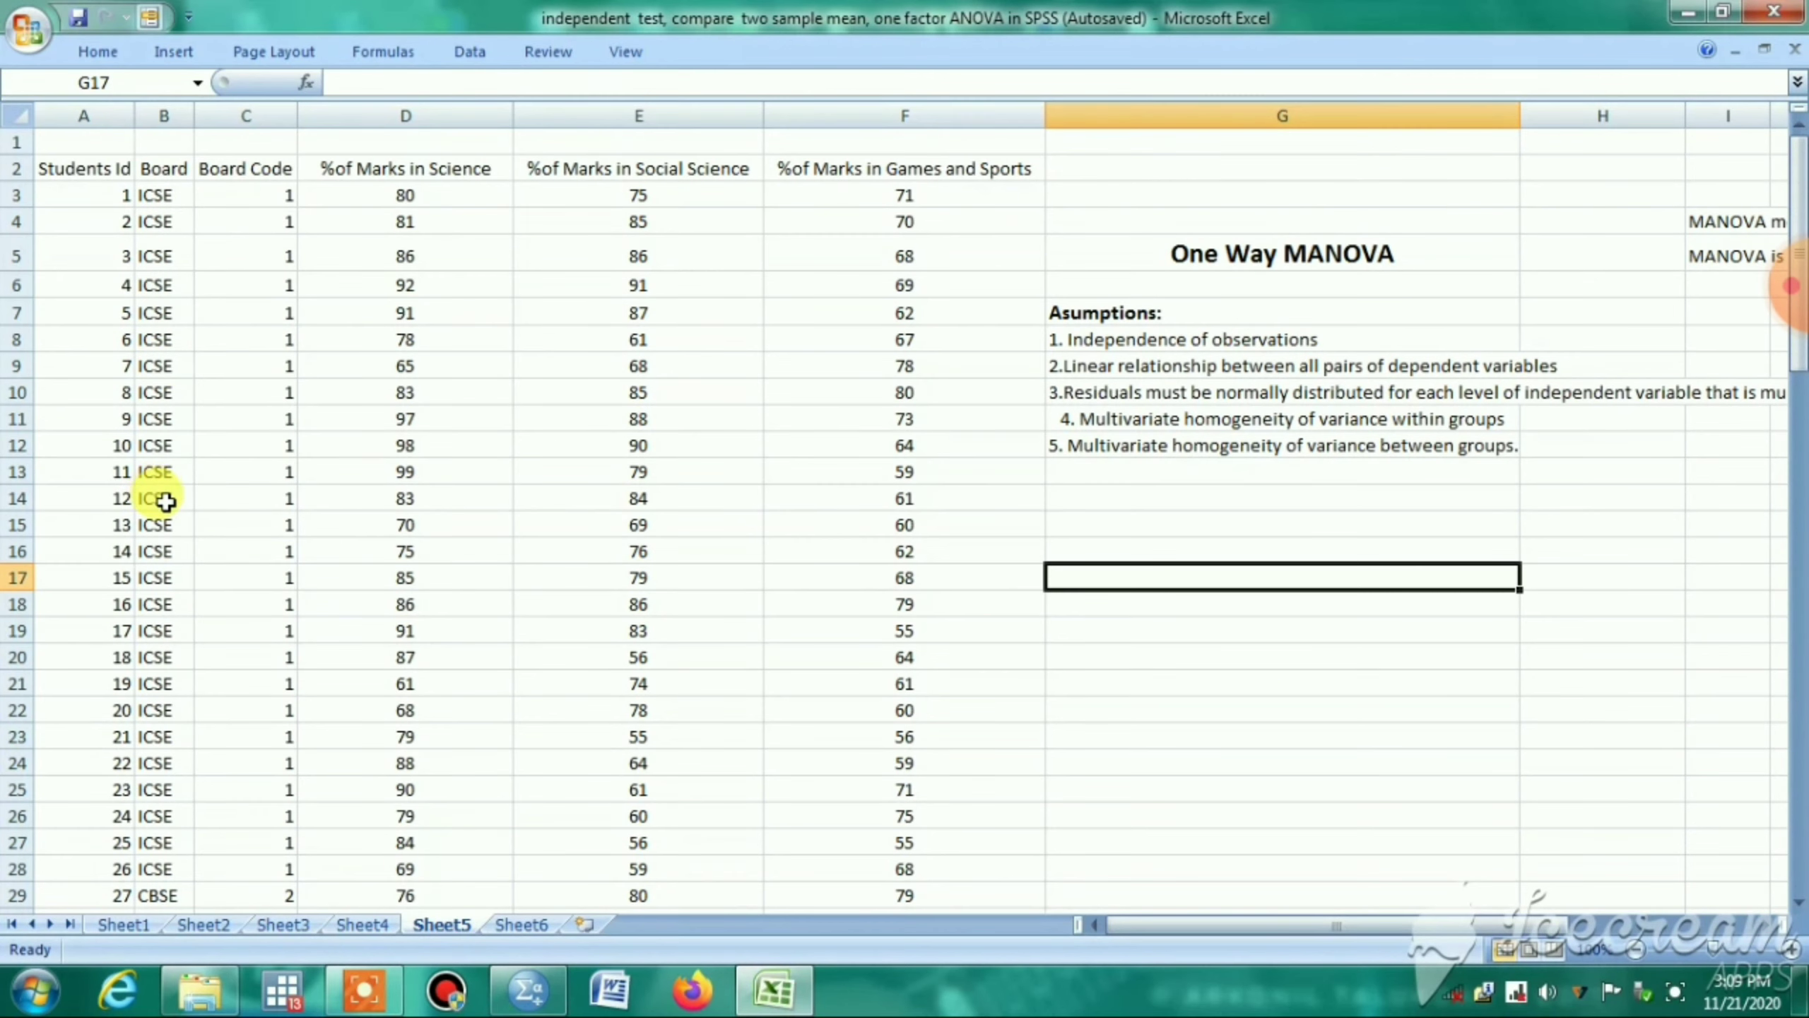
# - Examine the student records on Sheet5, reviewing the ICSE, CBSE and SGBSE boards with their board codes and marks
pyautogui.scroll(-7, 189, 784)
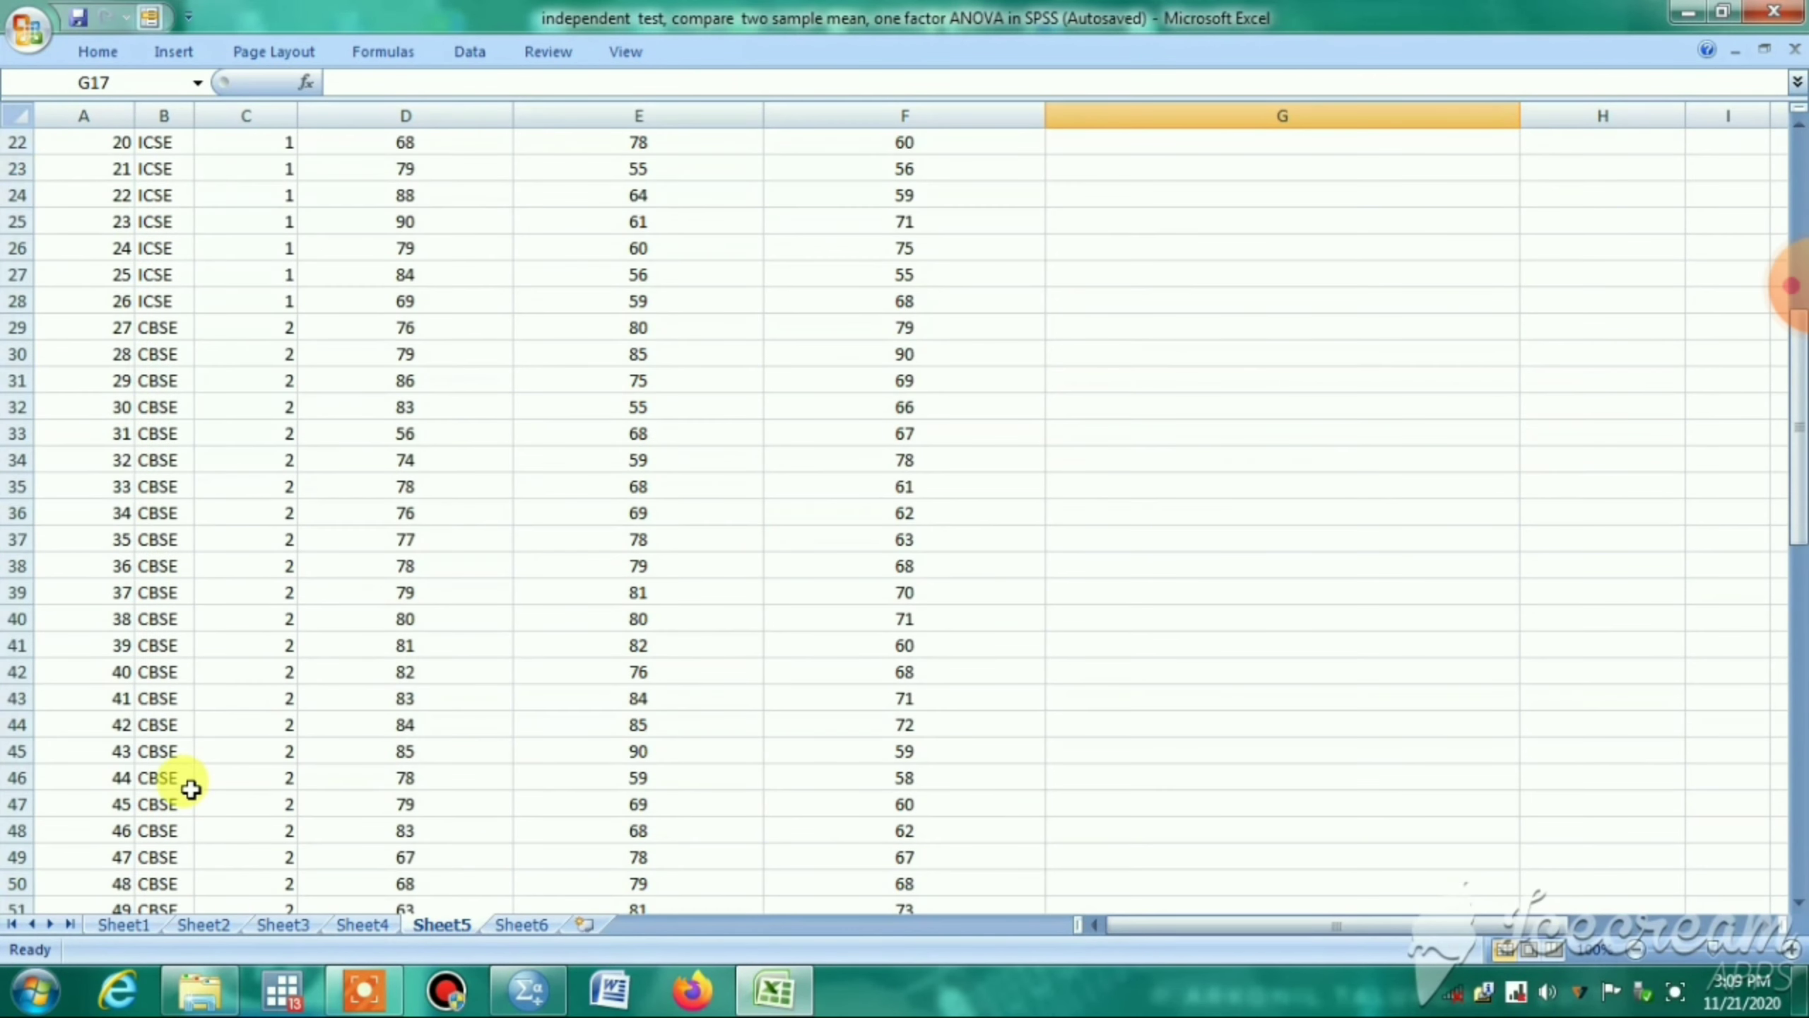
pyautogui.scroll(-11, 191, 788)
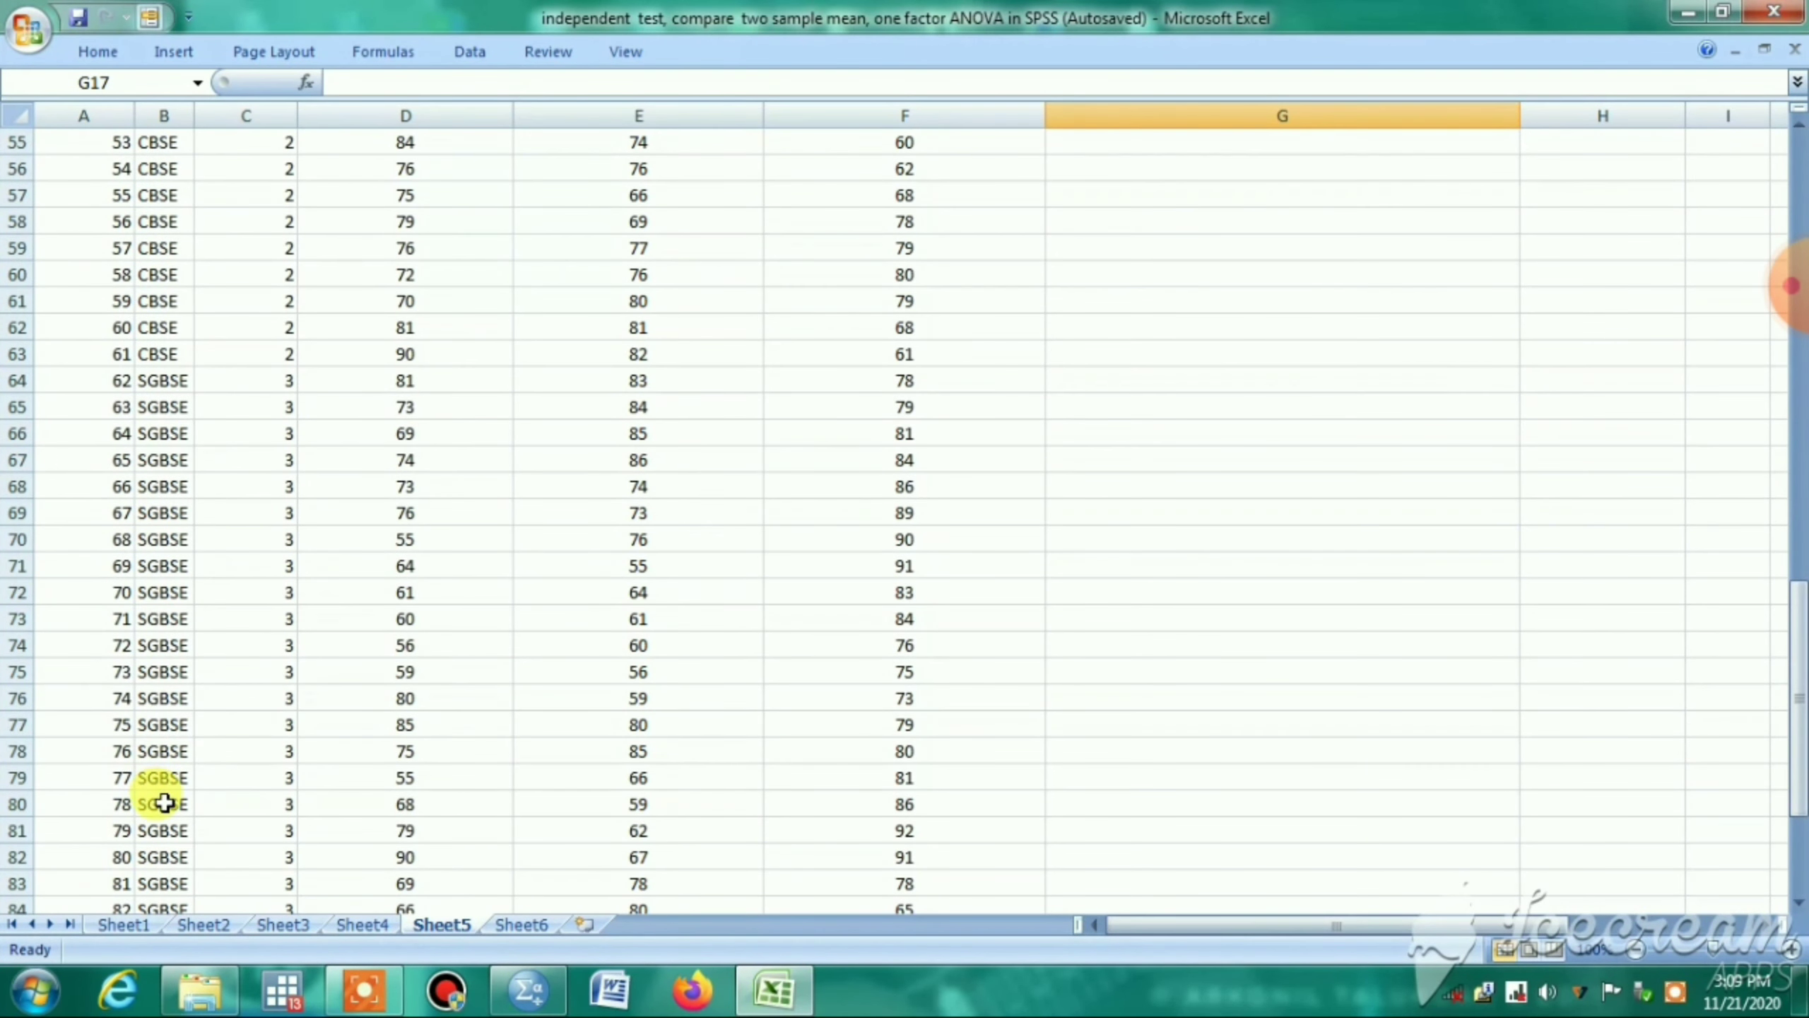
pyautogui.scroll(16, 345, 682)
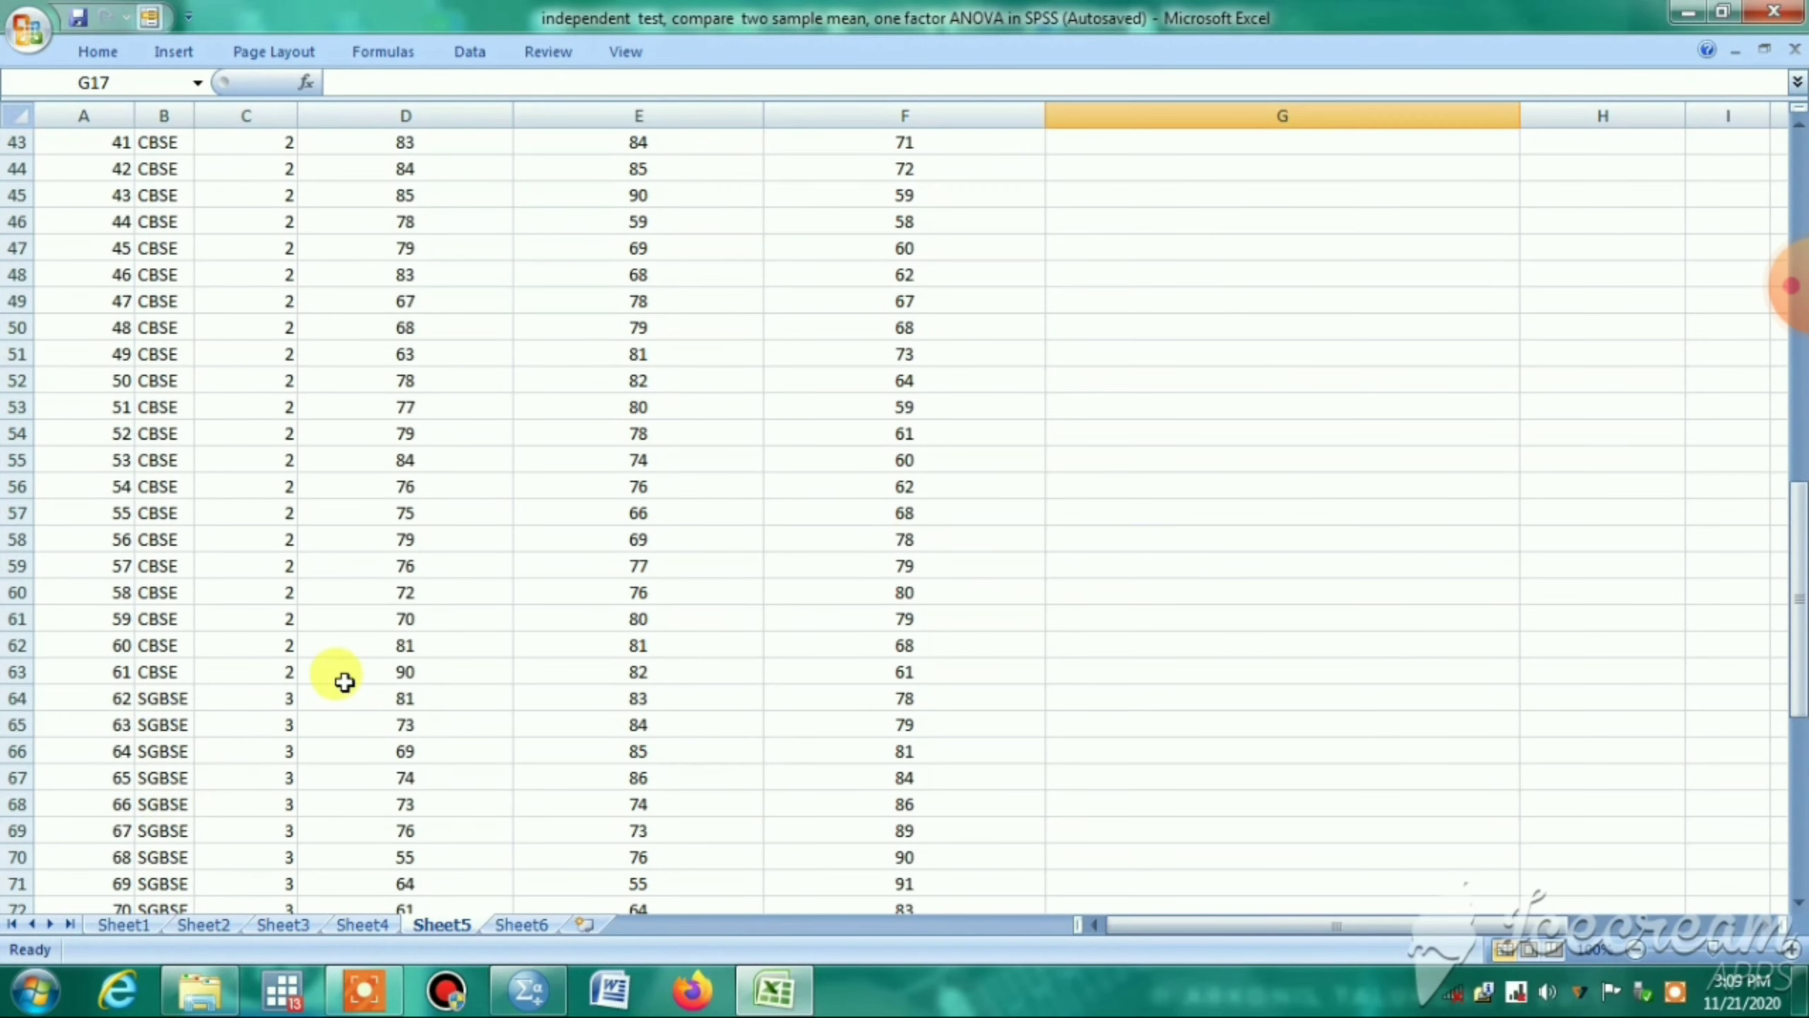
pyautogui.scroll(2, 345, 682)
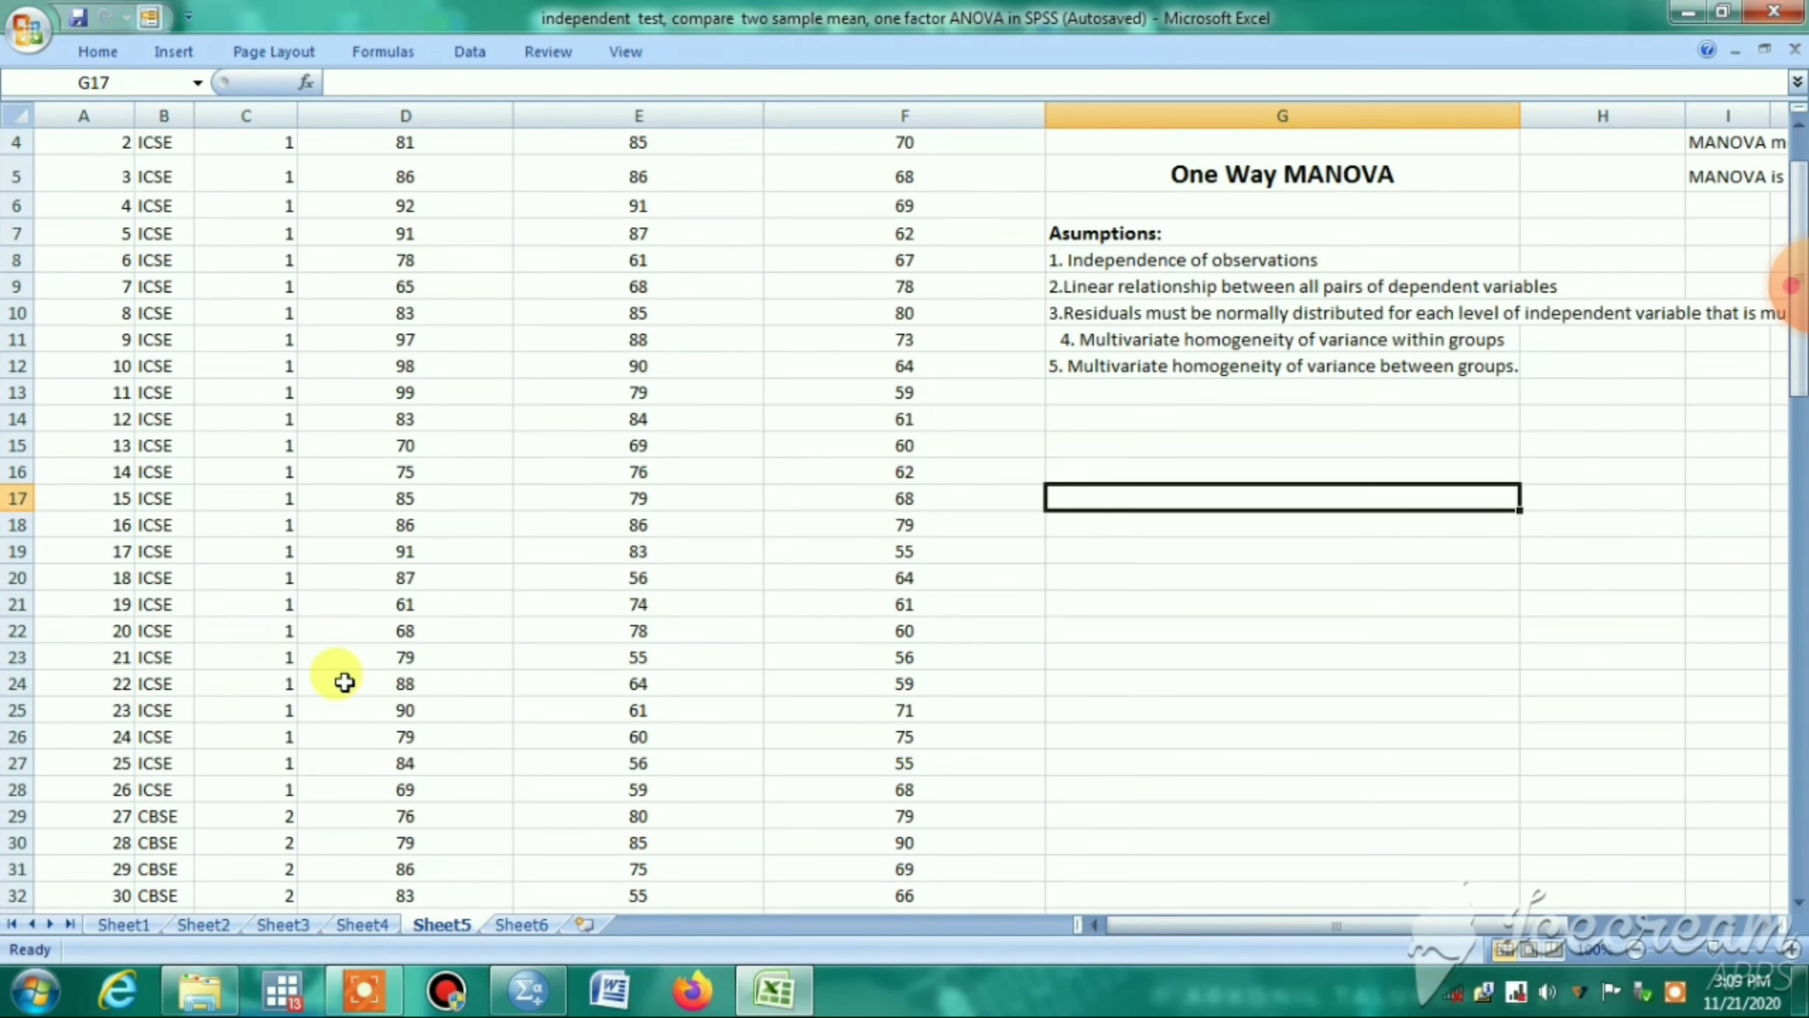
pyautogui.scroll(-1, 194, 230)
pyautogui.scroll(1, 212, 223)
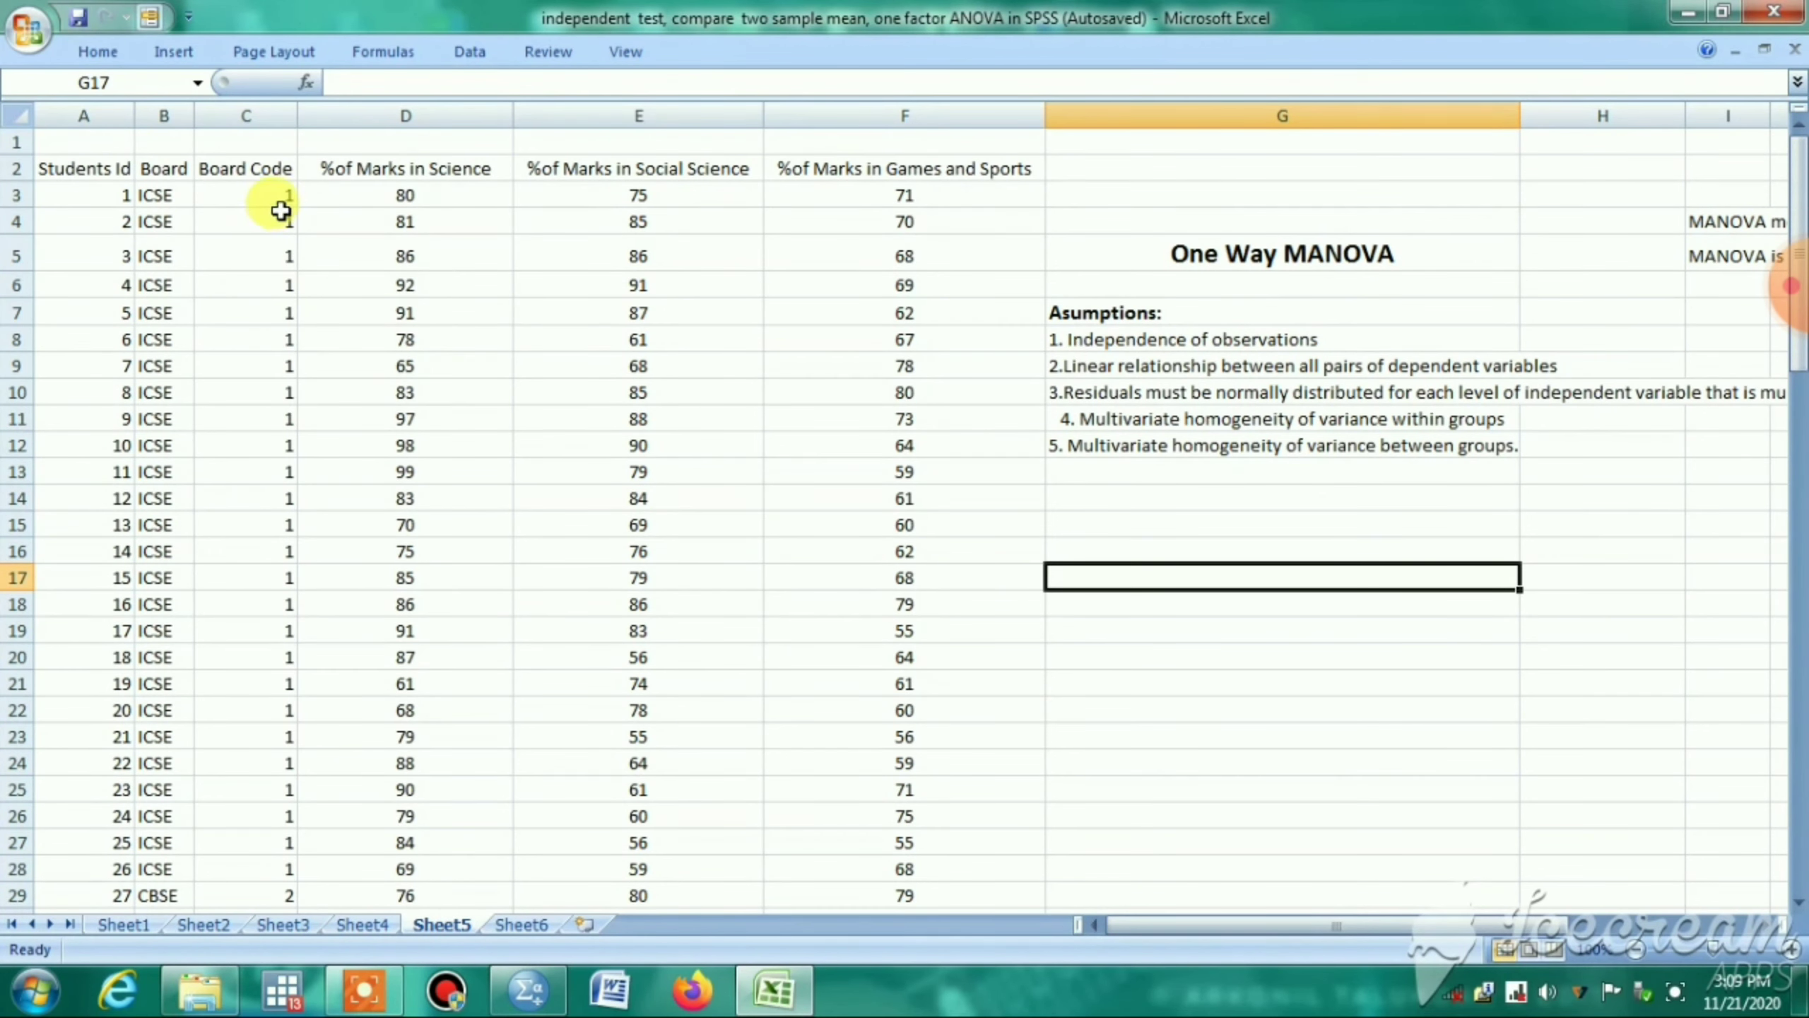
pyautogui.scroll(-6, 274, 777)
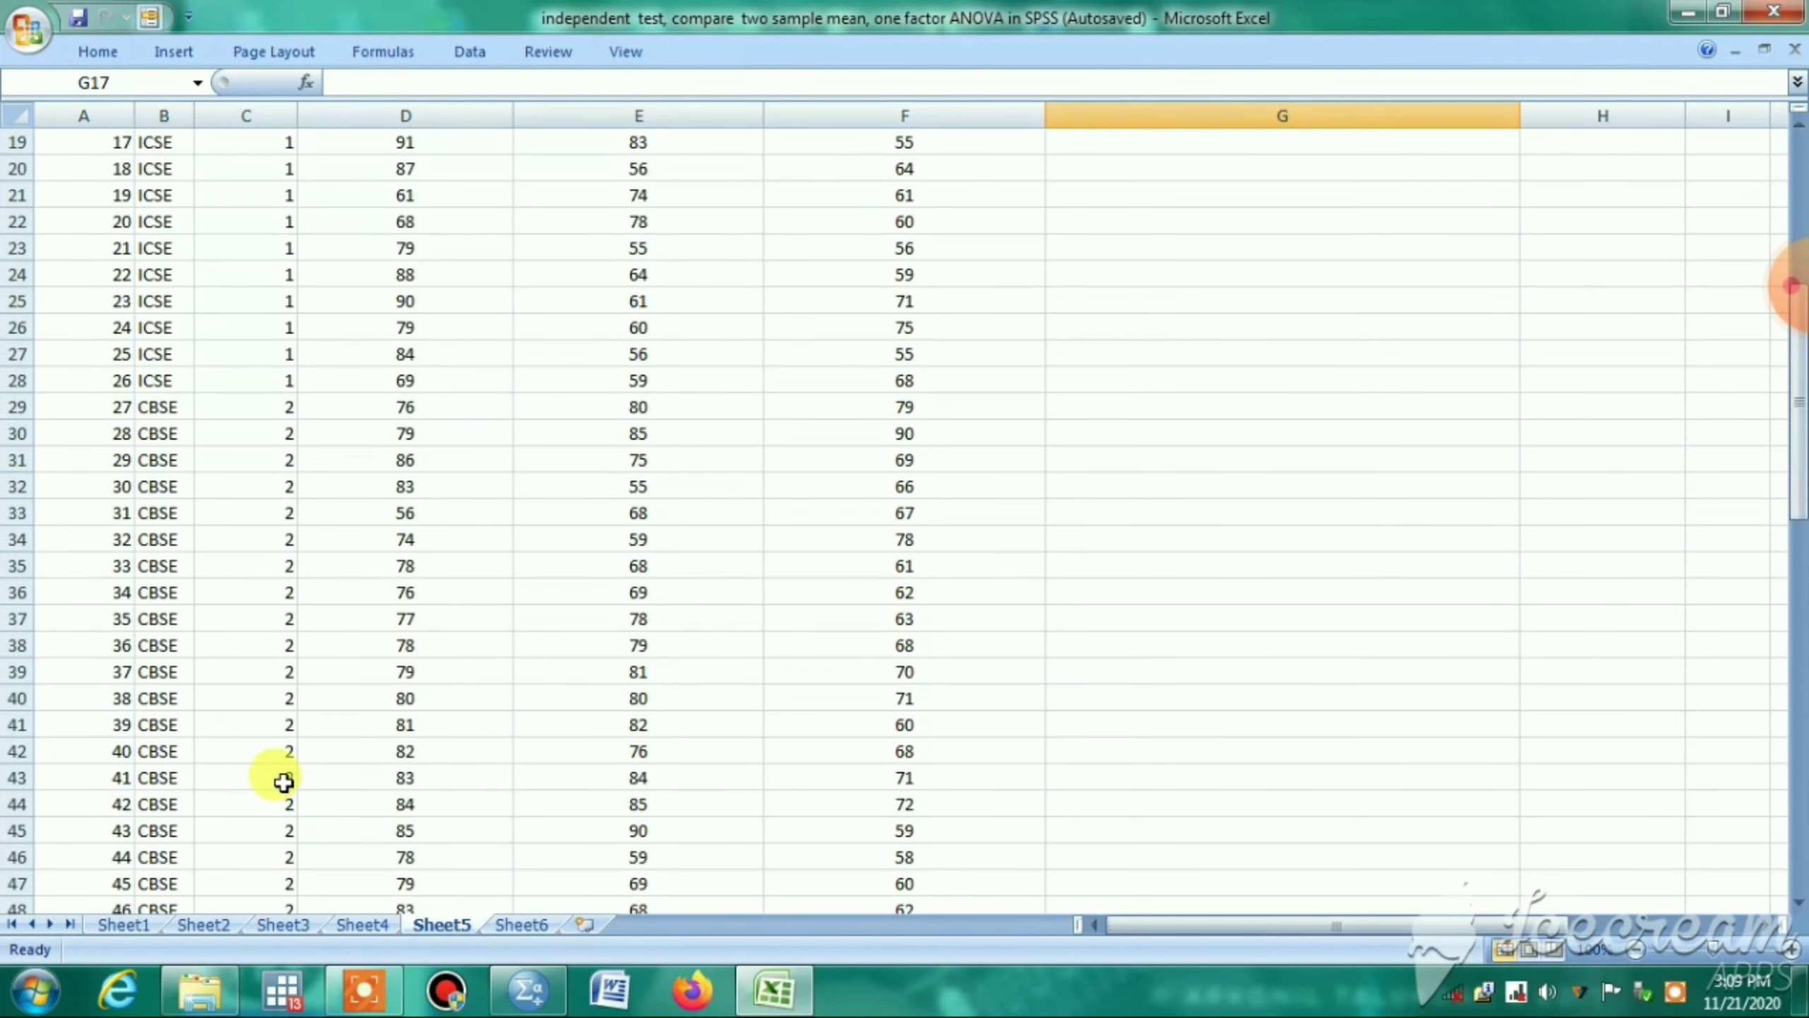
pyautogui.scroll(-17, 284, 782)
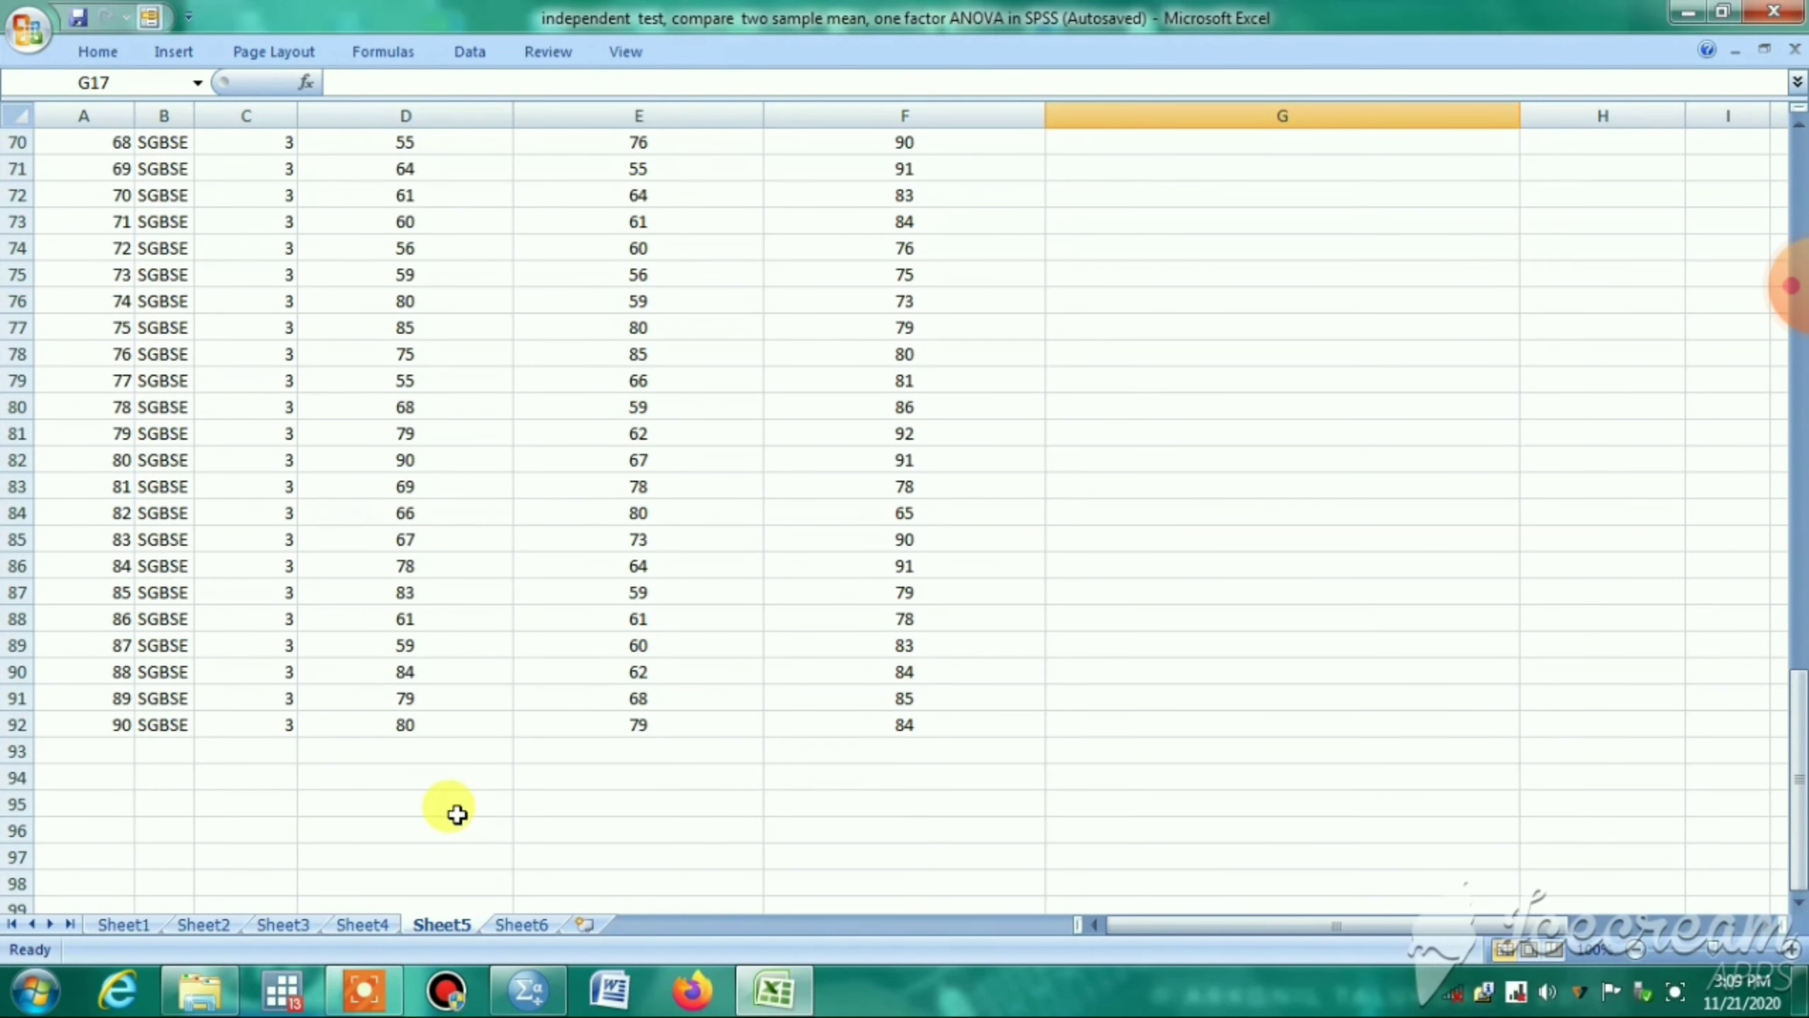
pyautogui.scroll(20, 453, 810)
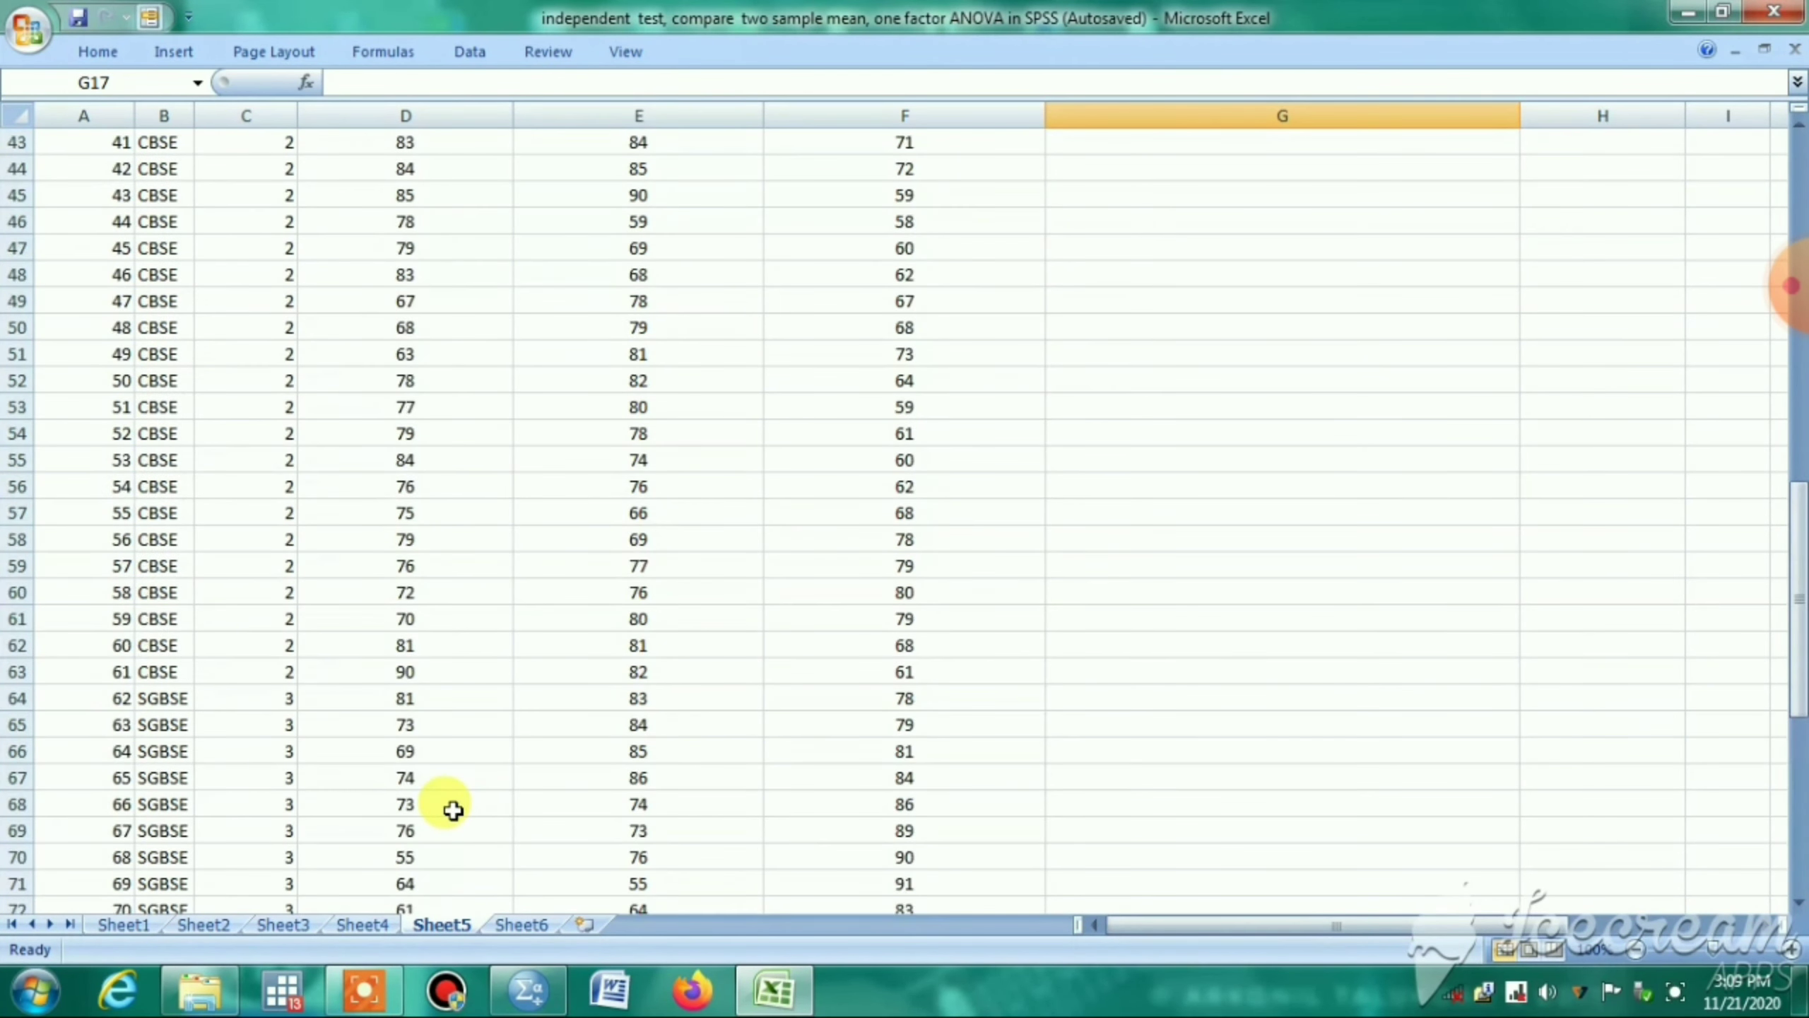
pyautogui.scroll(2, 453, 811)
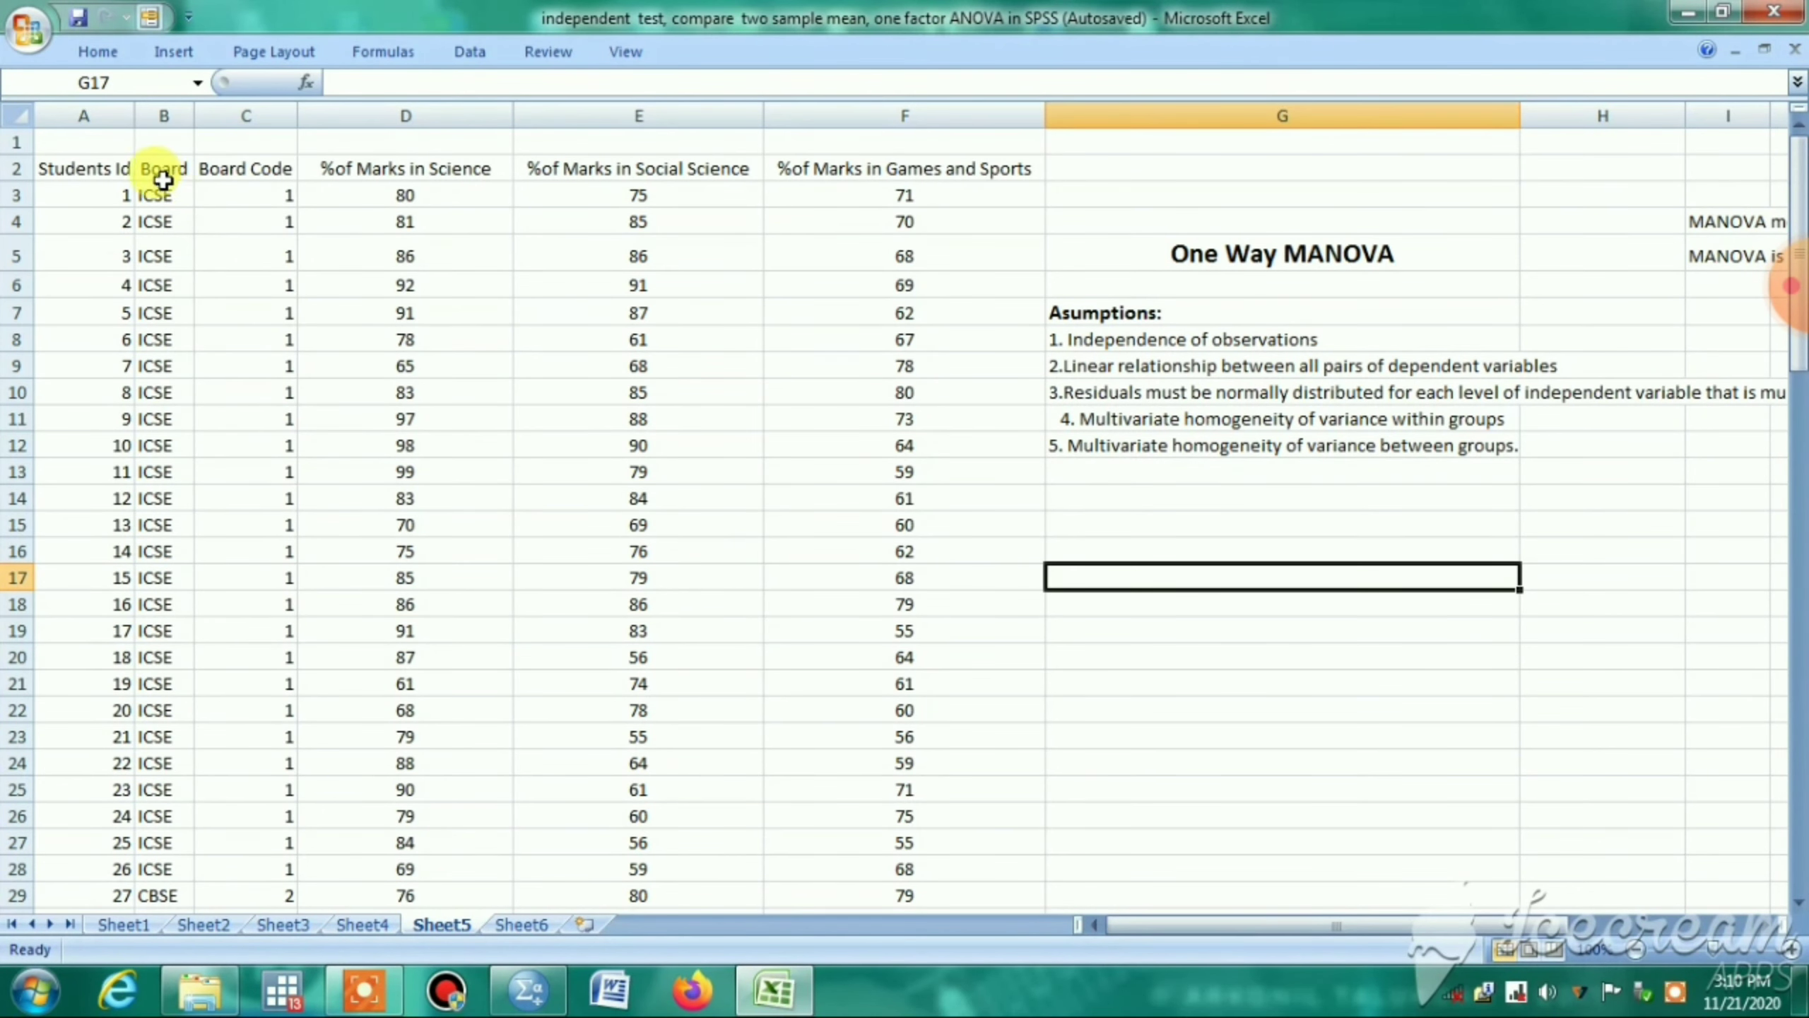
# - Widen the Board column slightly and review the board codes down the student list
pyautogui.moveTo(194, 105); pyautogui.dragTo(237, 136)
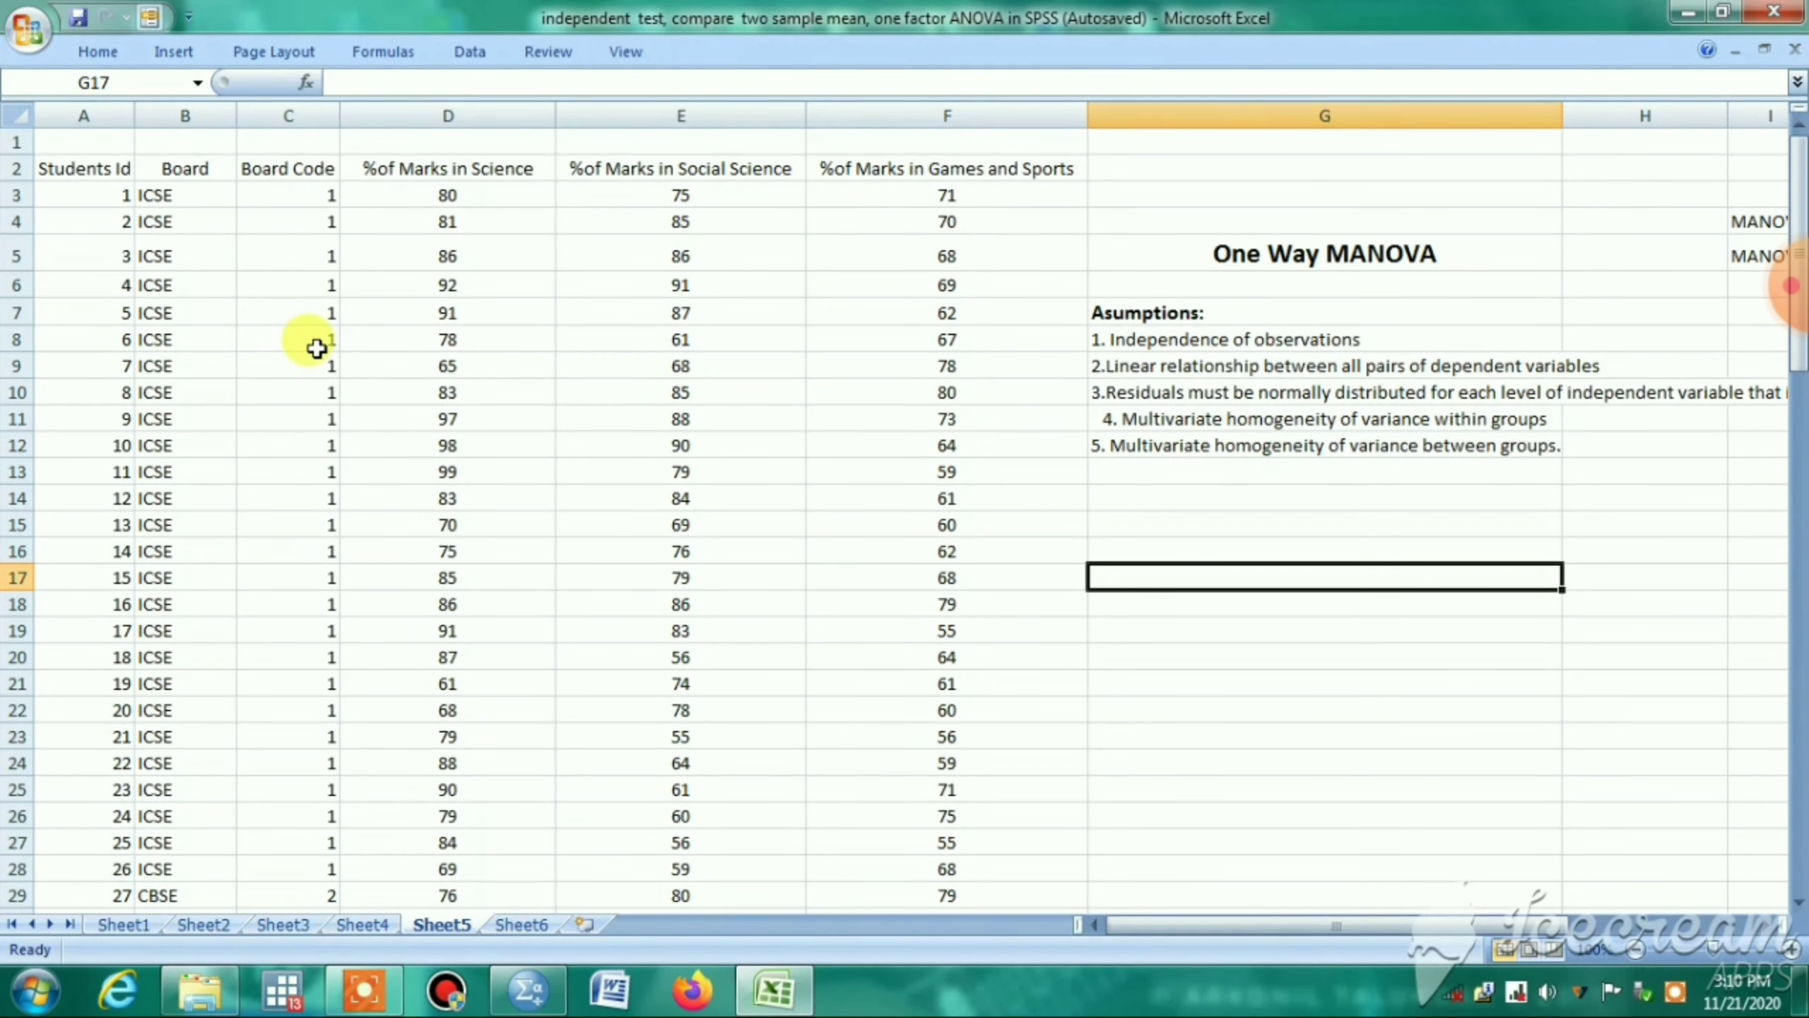
pyautogui.scroll(-10, 291, 768)
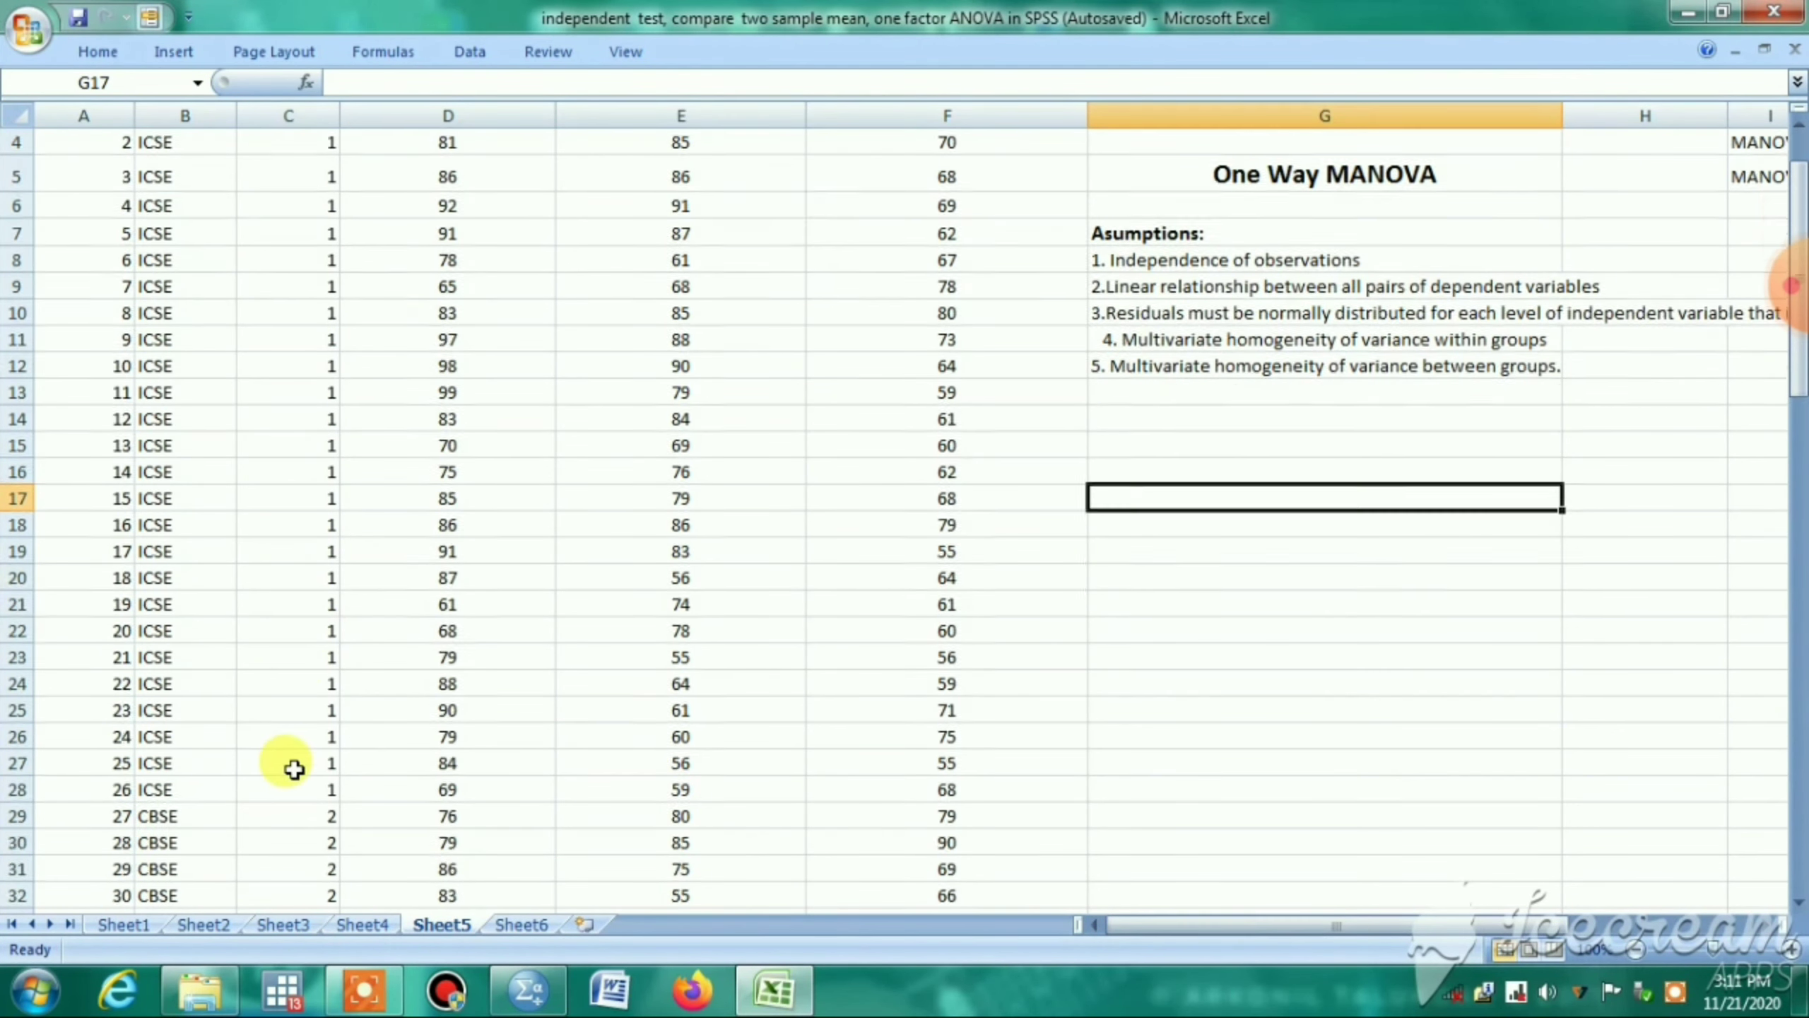
pyautogui.scroll(-4, 291, 770)
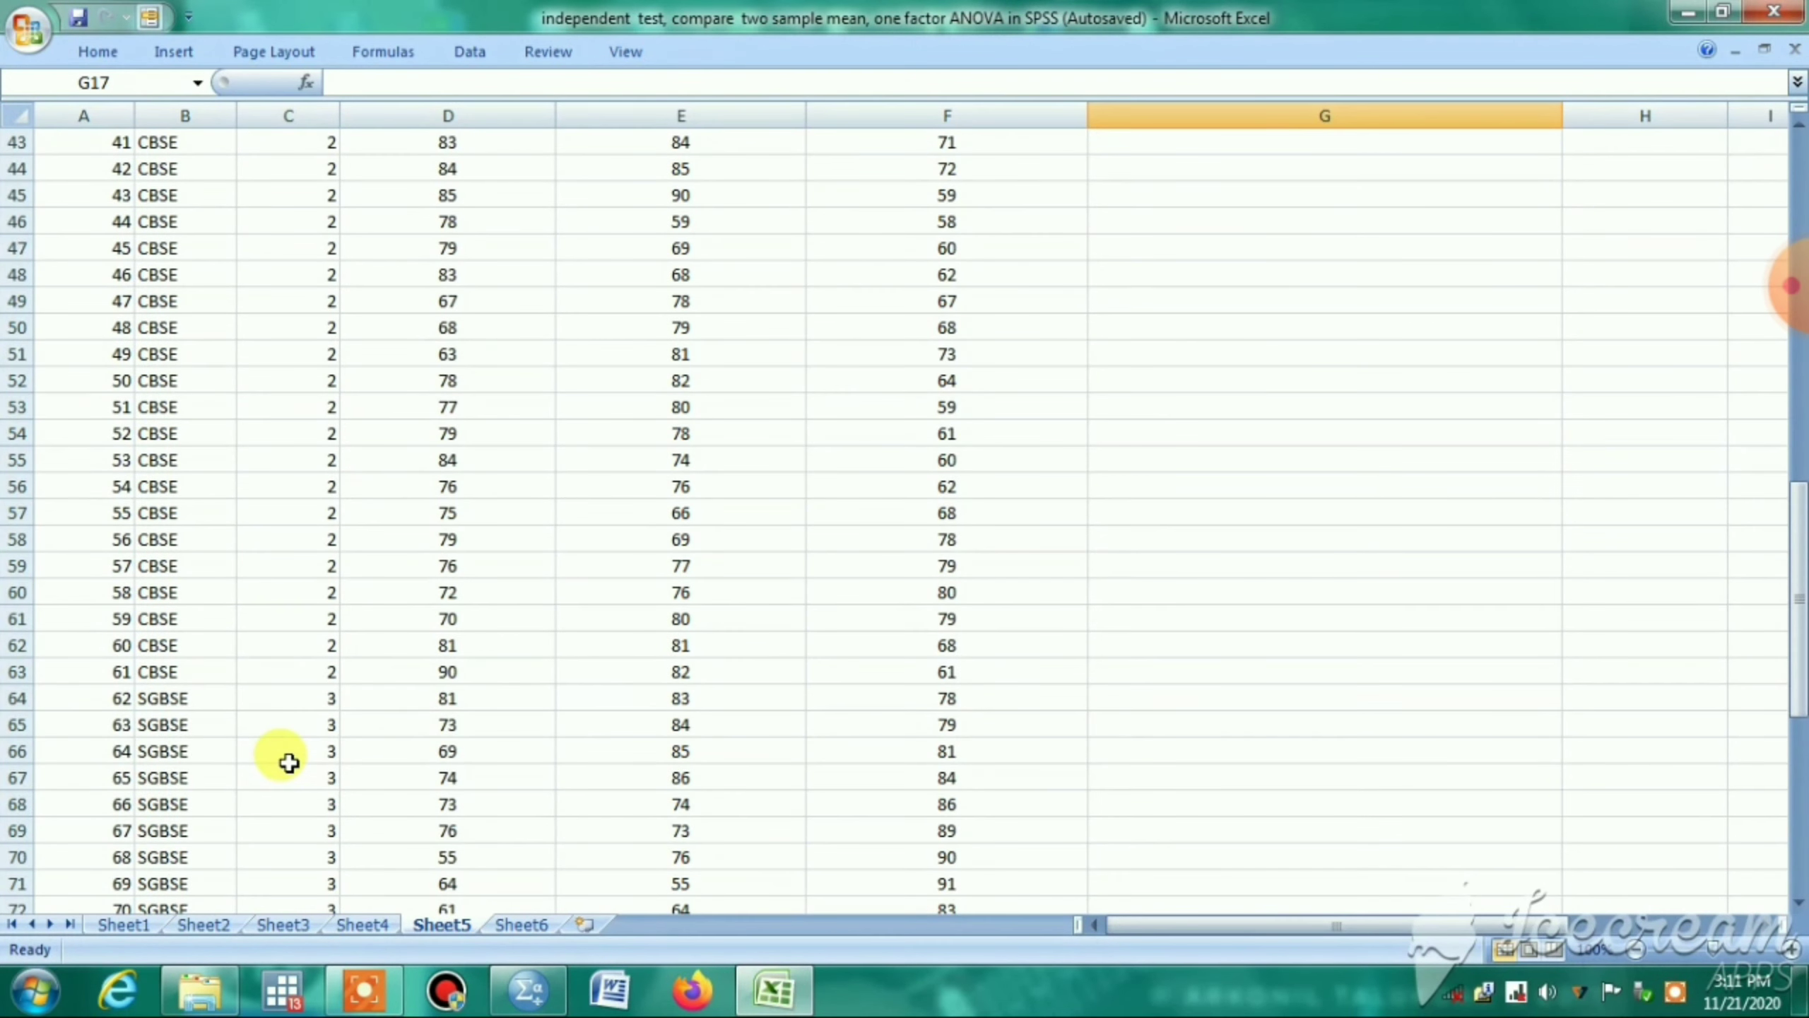
pyautogui.scroll(14, 360, 761)
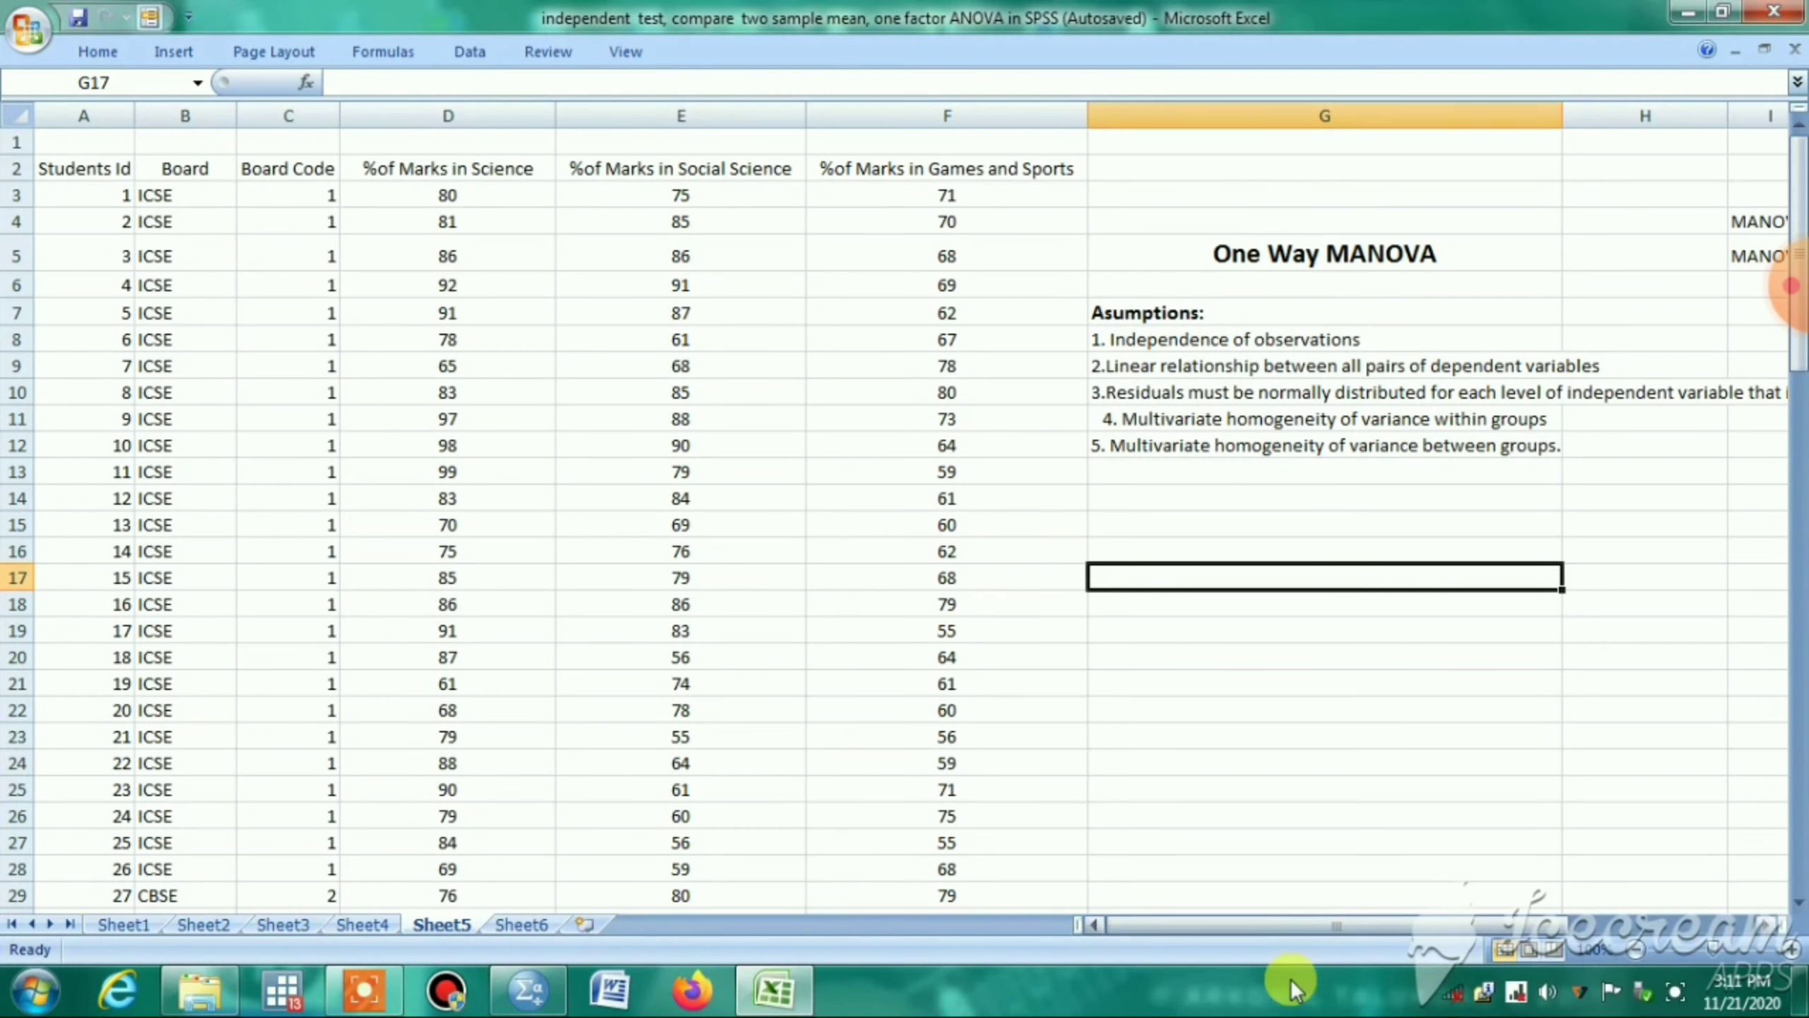
# - Read the enlarged row 4 note on the meaning of MANOVA and its relation to ANOVA through to its end
pyautogui.moveTo(1159, 919); pyautogui.dragTo(1476, 911)
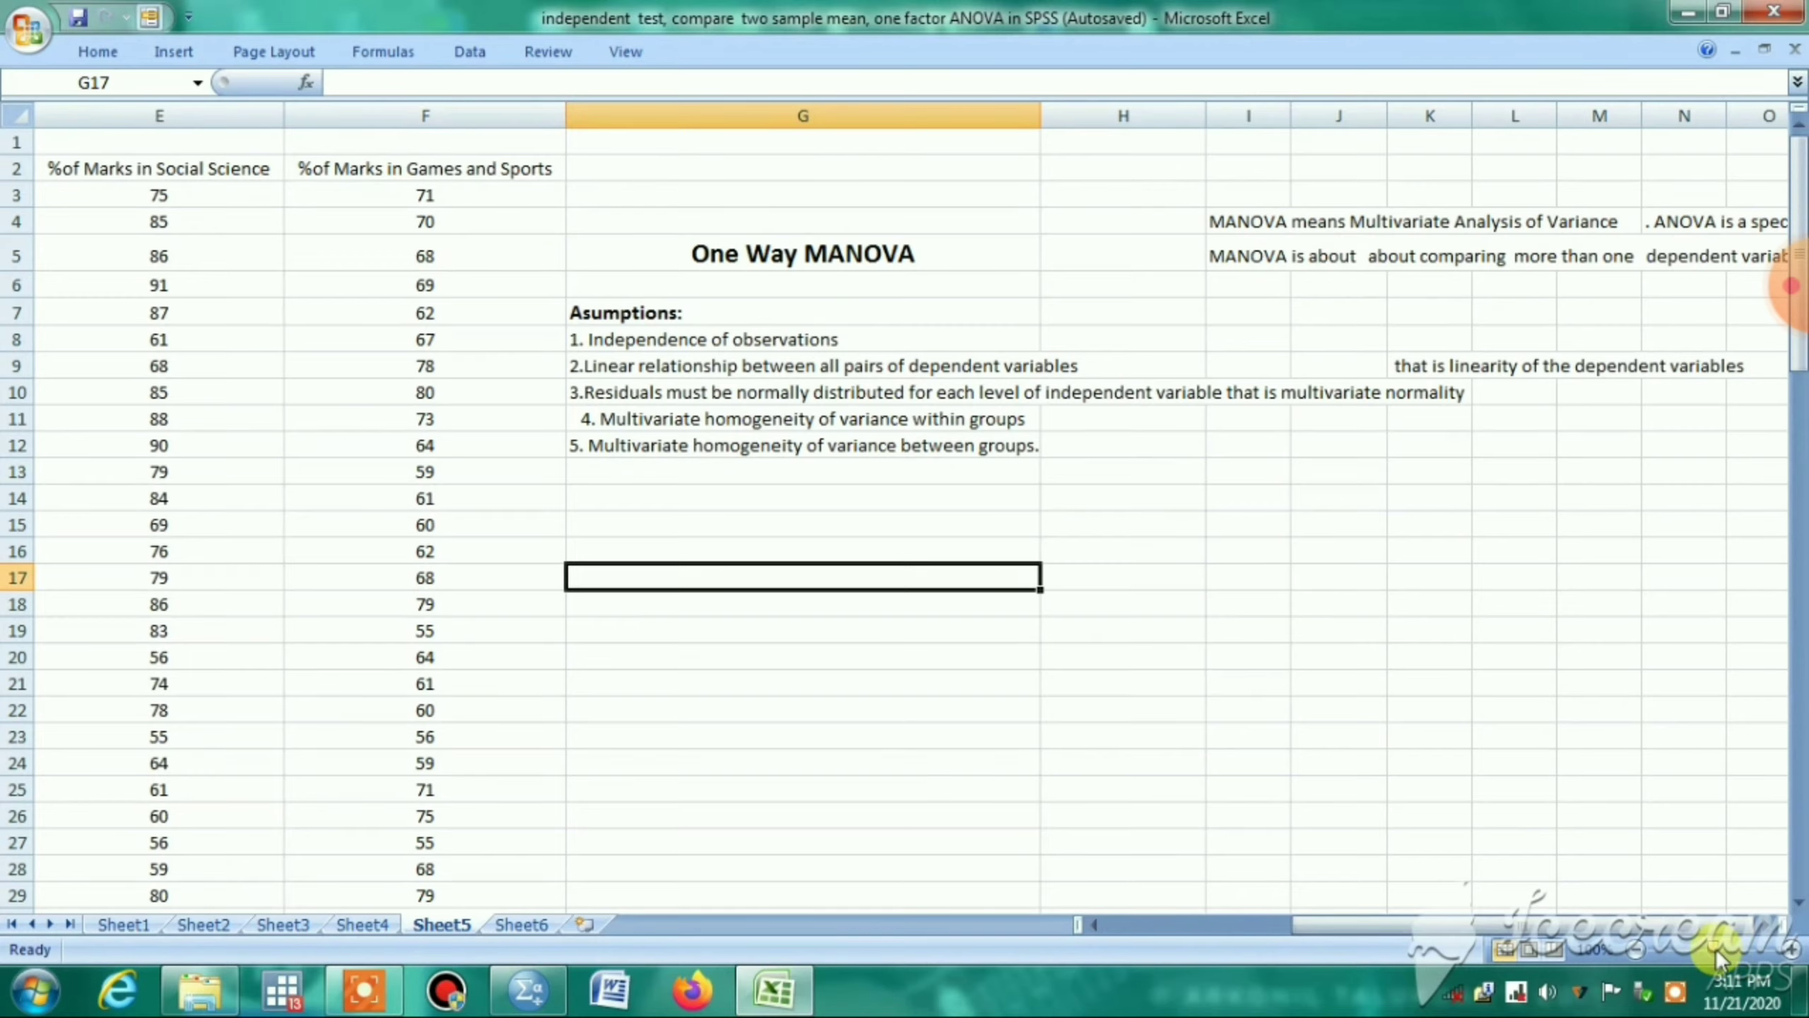
pyautogui.moveTo(1716, 947); pyautogui.dragTo(1736, 950)
pyautogui.scroll(3, 1337, 852)
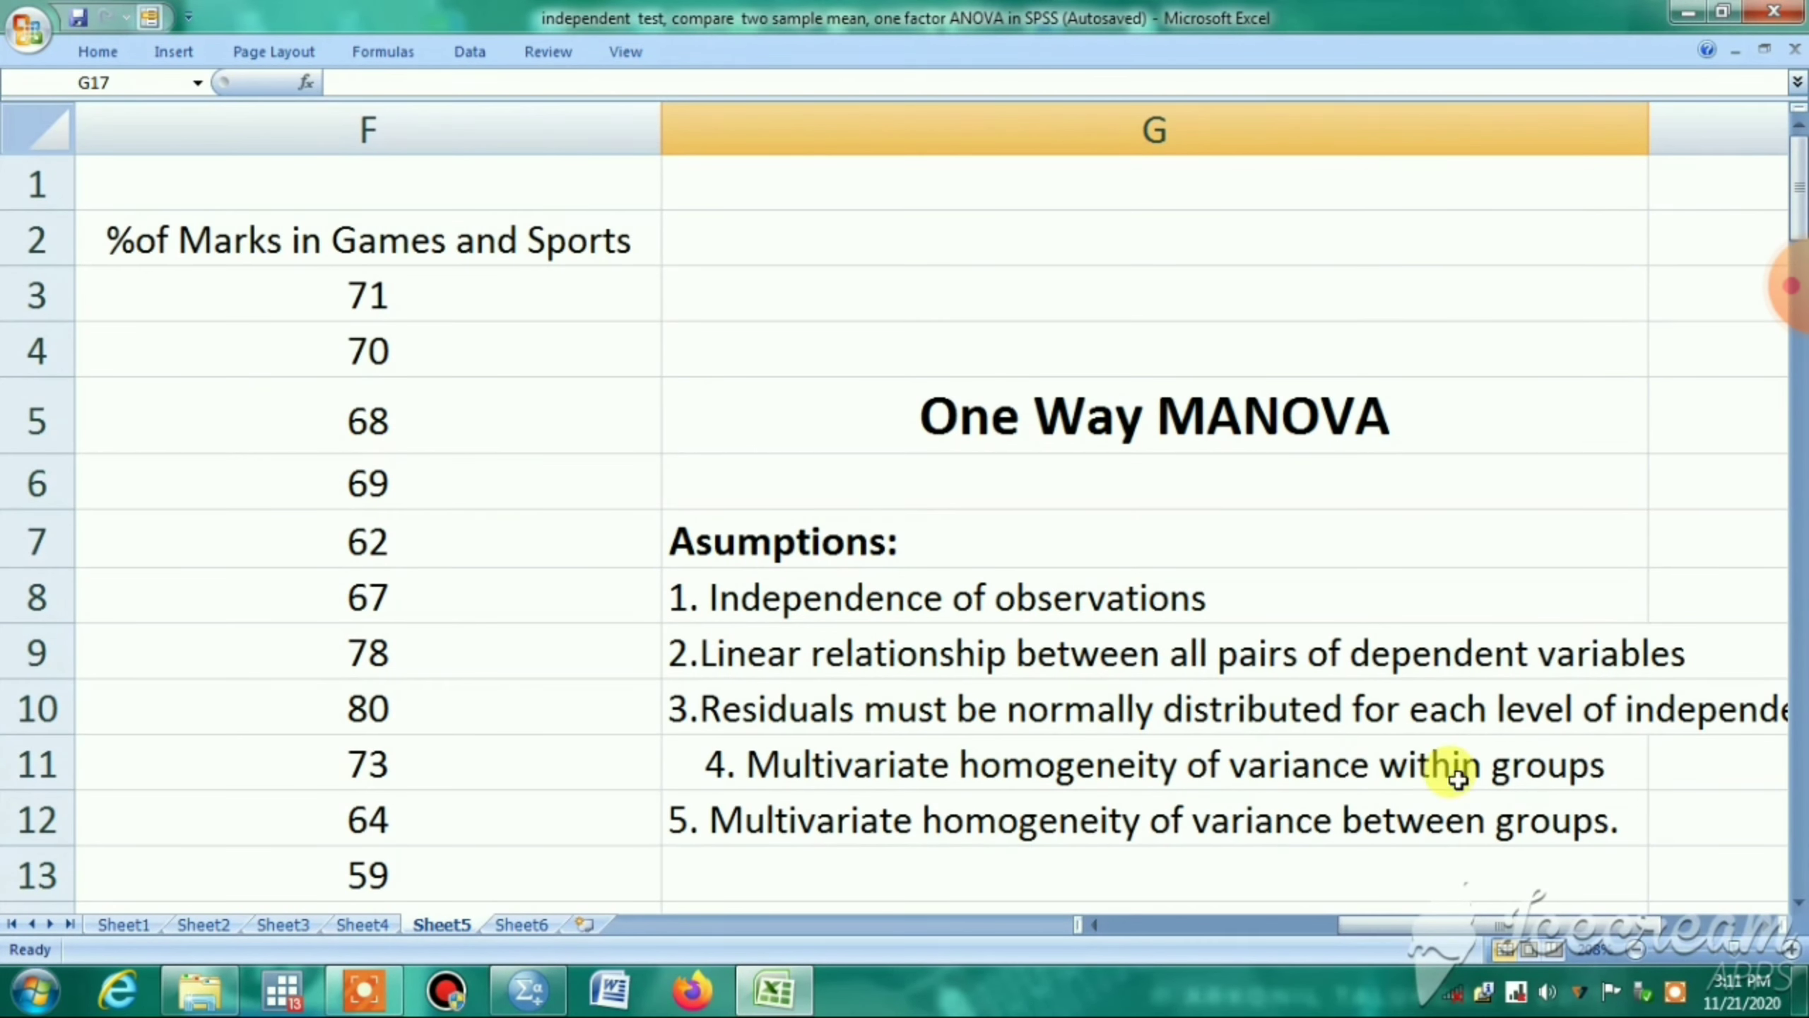
pyautogui.click(1443, 907)
pyautogui.moveTo(1552, 924); pyautogui.dragTo(1623, 925)
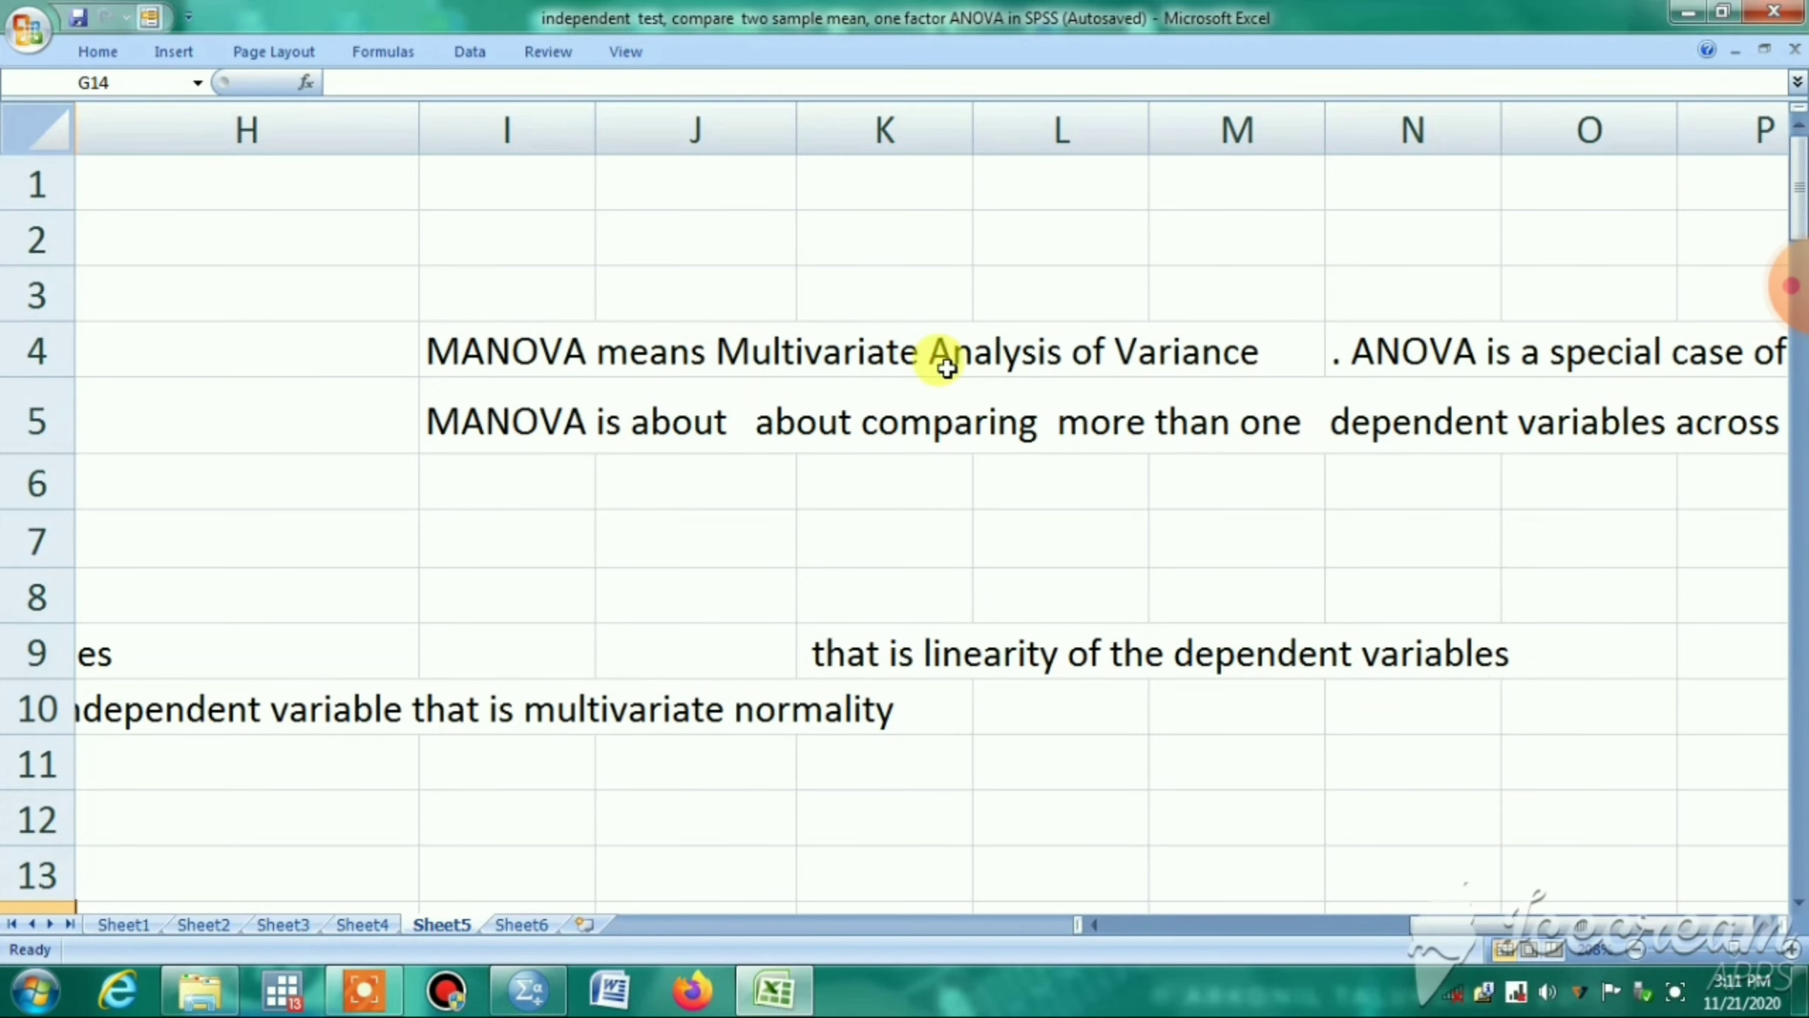
pyautogui.click(1774, 927)
pyautogui.click(1774, 926)
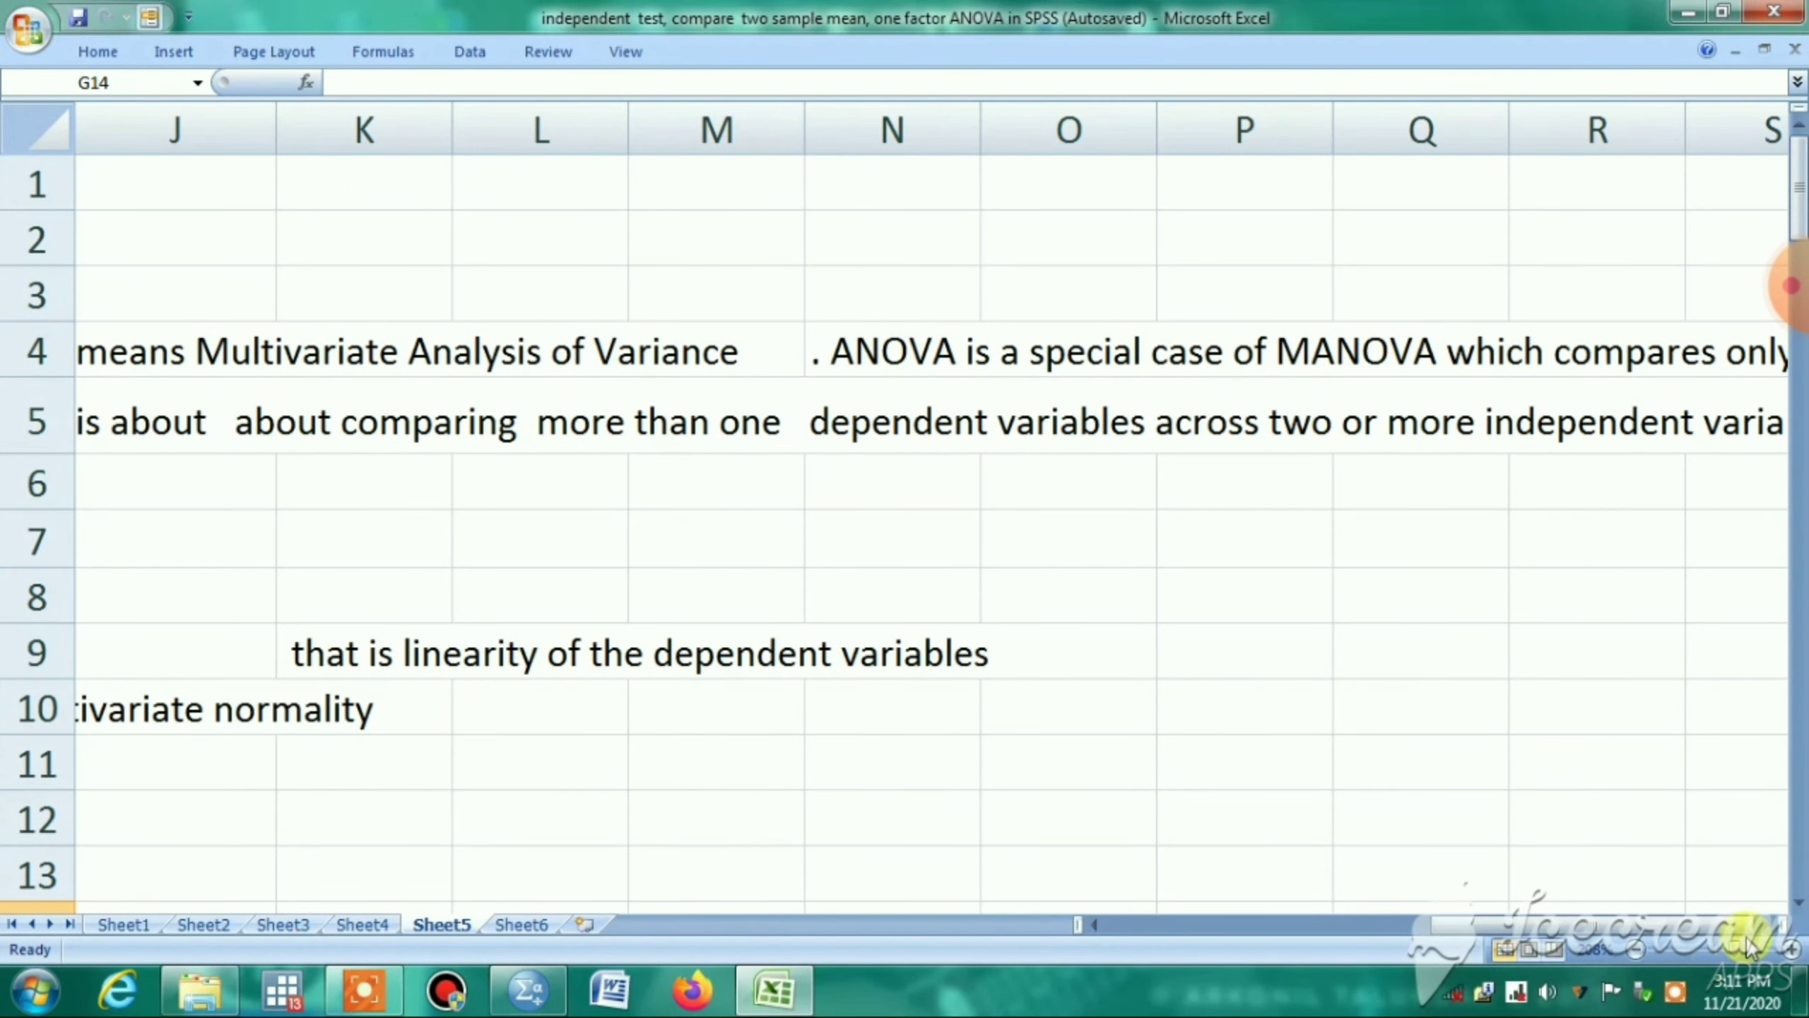
pyautogui.click(1776, 925)
pyautogui.click(1776, 925)
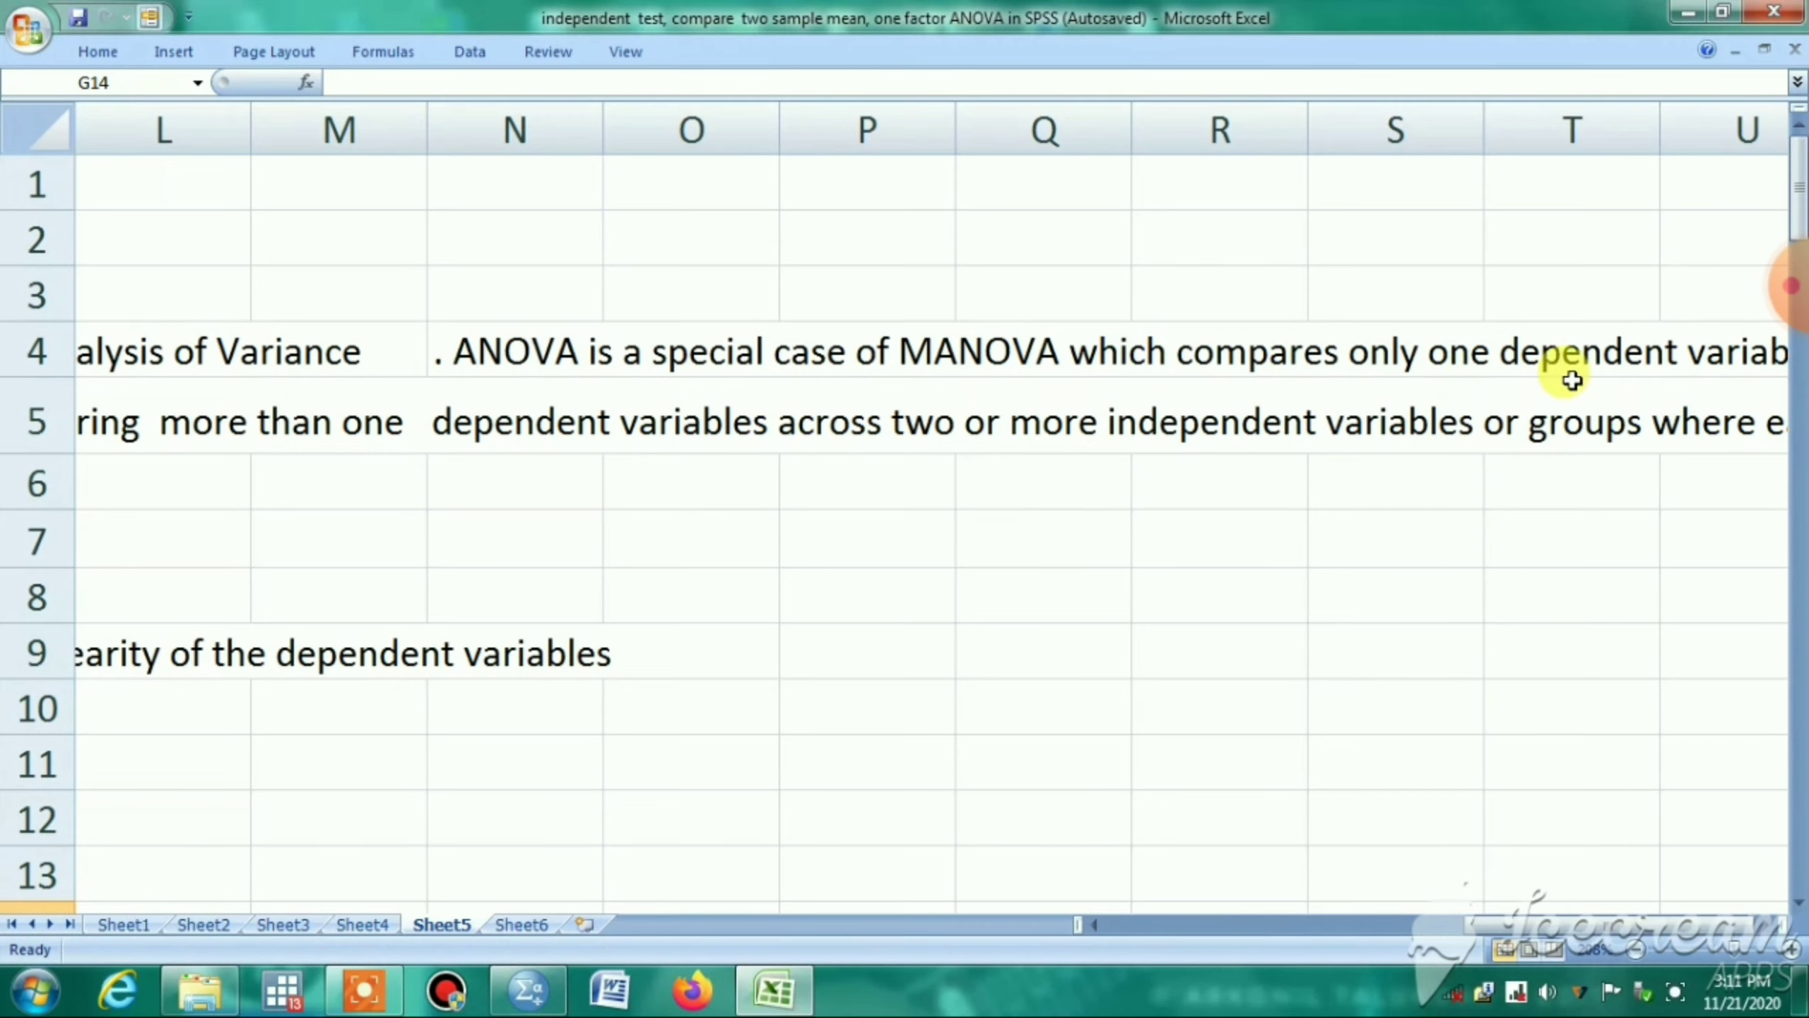
pyautogui.click(1776, 925)
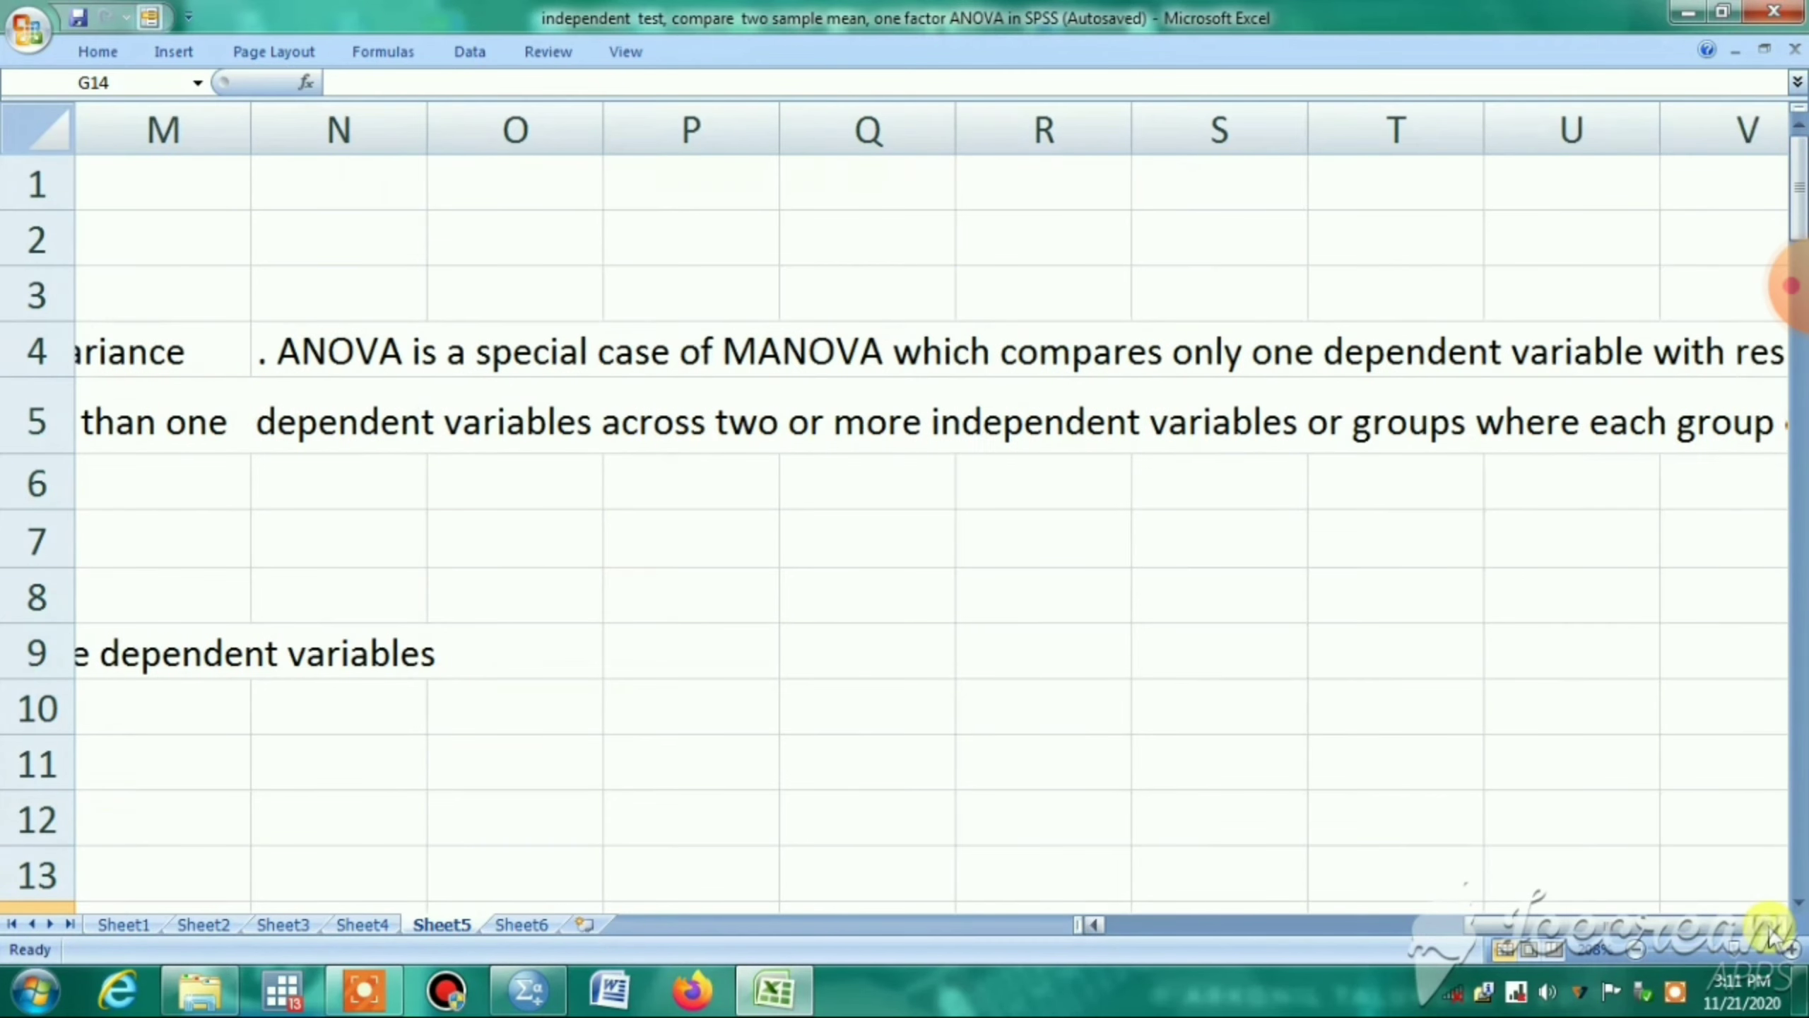
pyautogui.click(1776, 925)
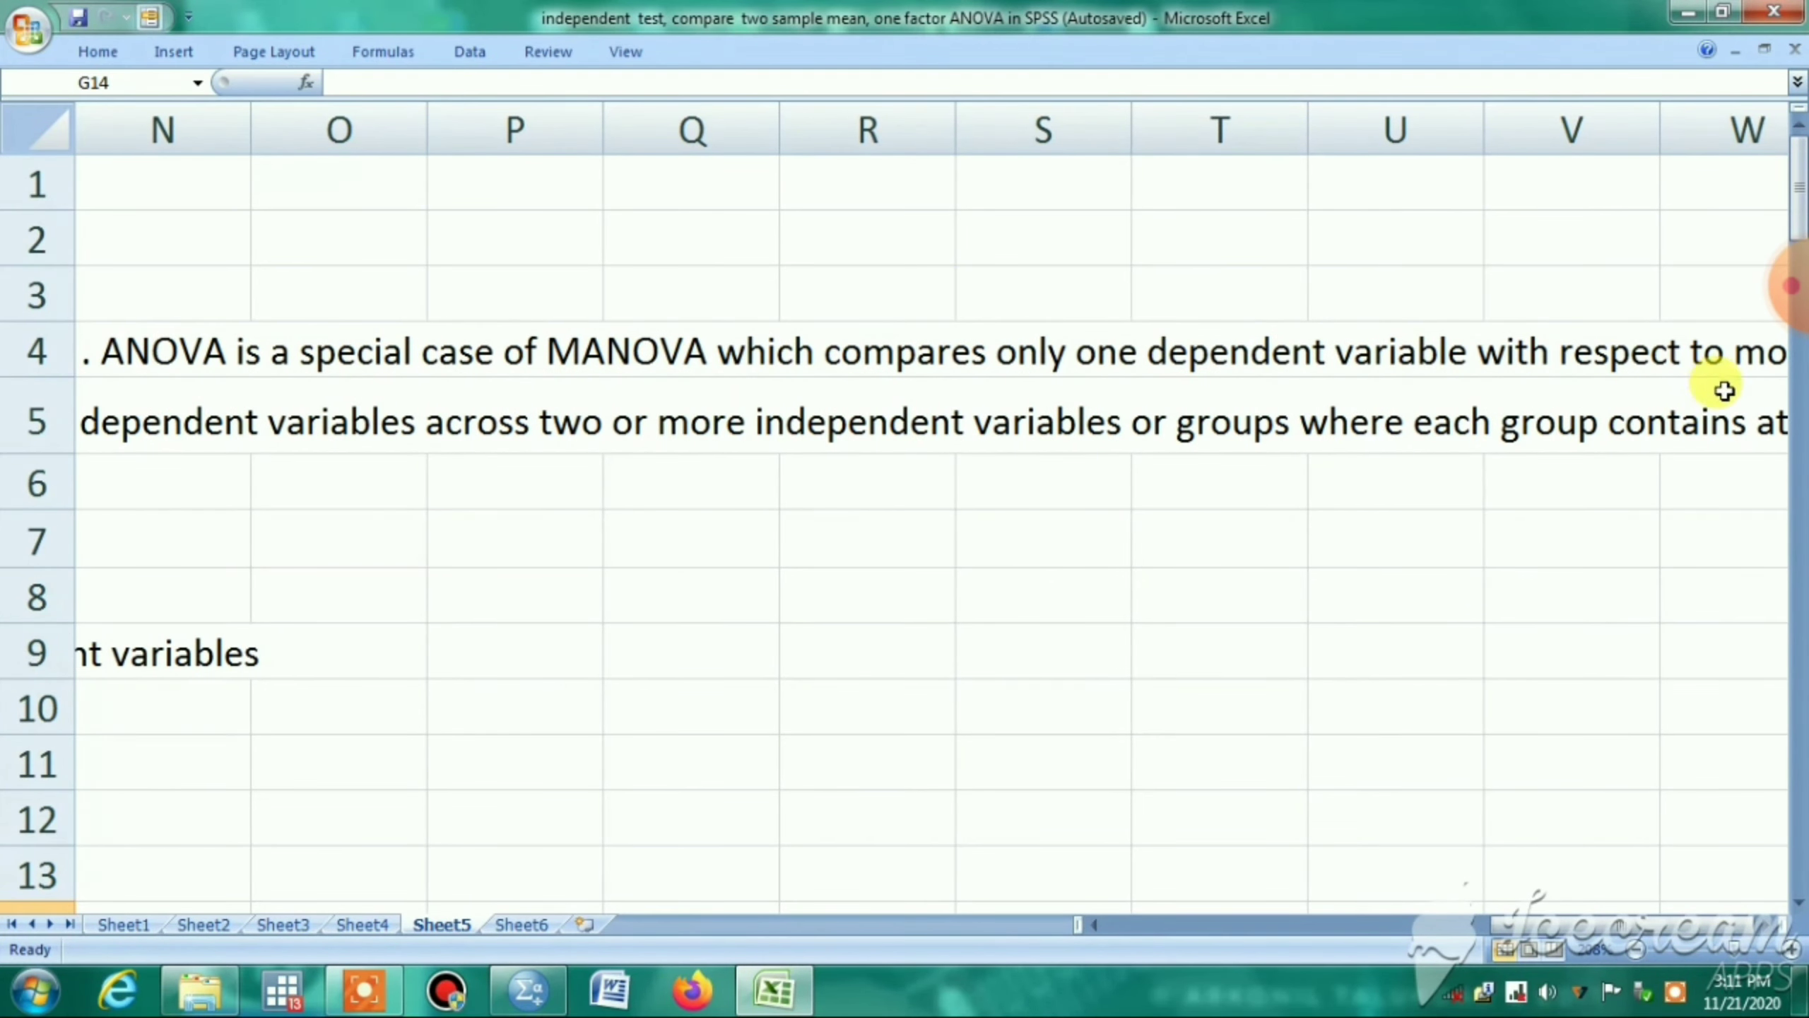
pyautogui.click(1776, 925)
pyautogui.click(1776, 925)
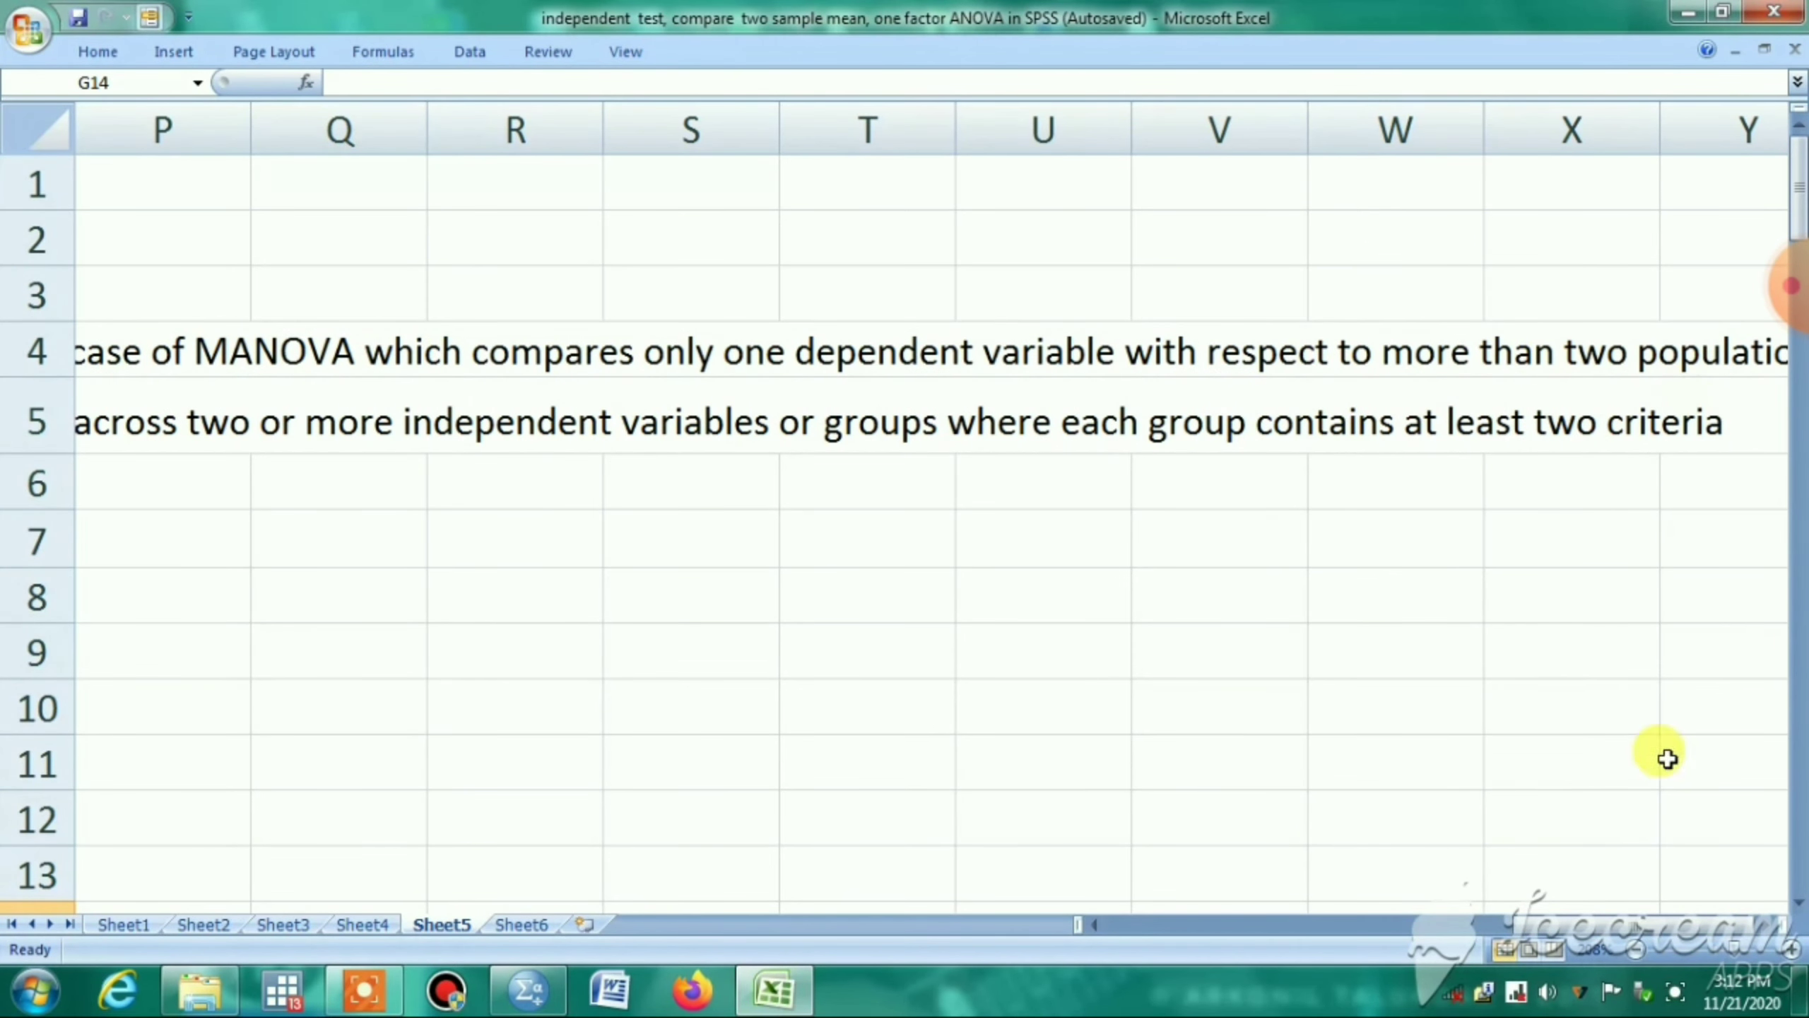
pyautogui.click(1776, 926)
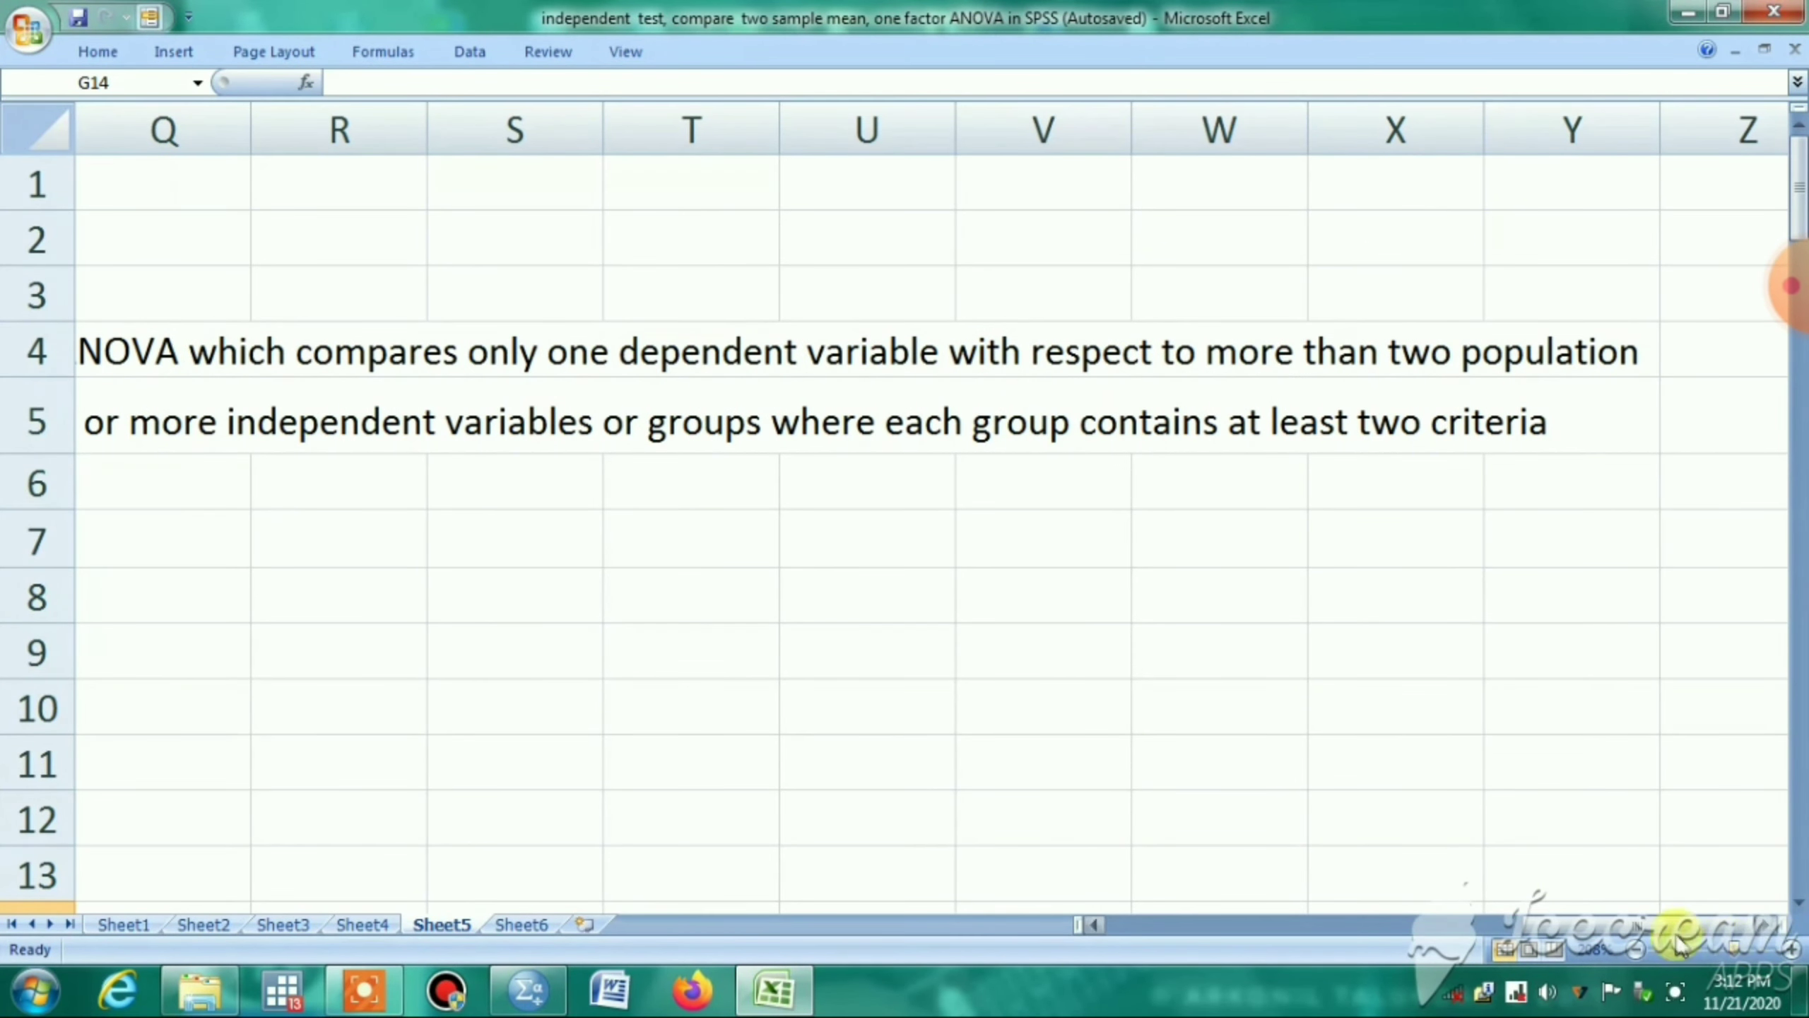
# - Read the row 5 note on what MANOVA compares, from its beginning in column I to its end
pyautogui.click(1094, 925)
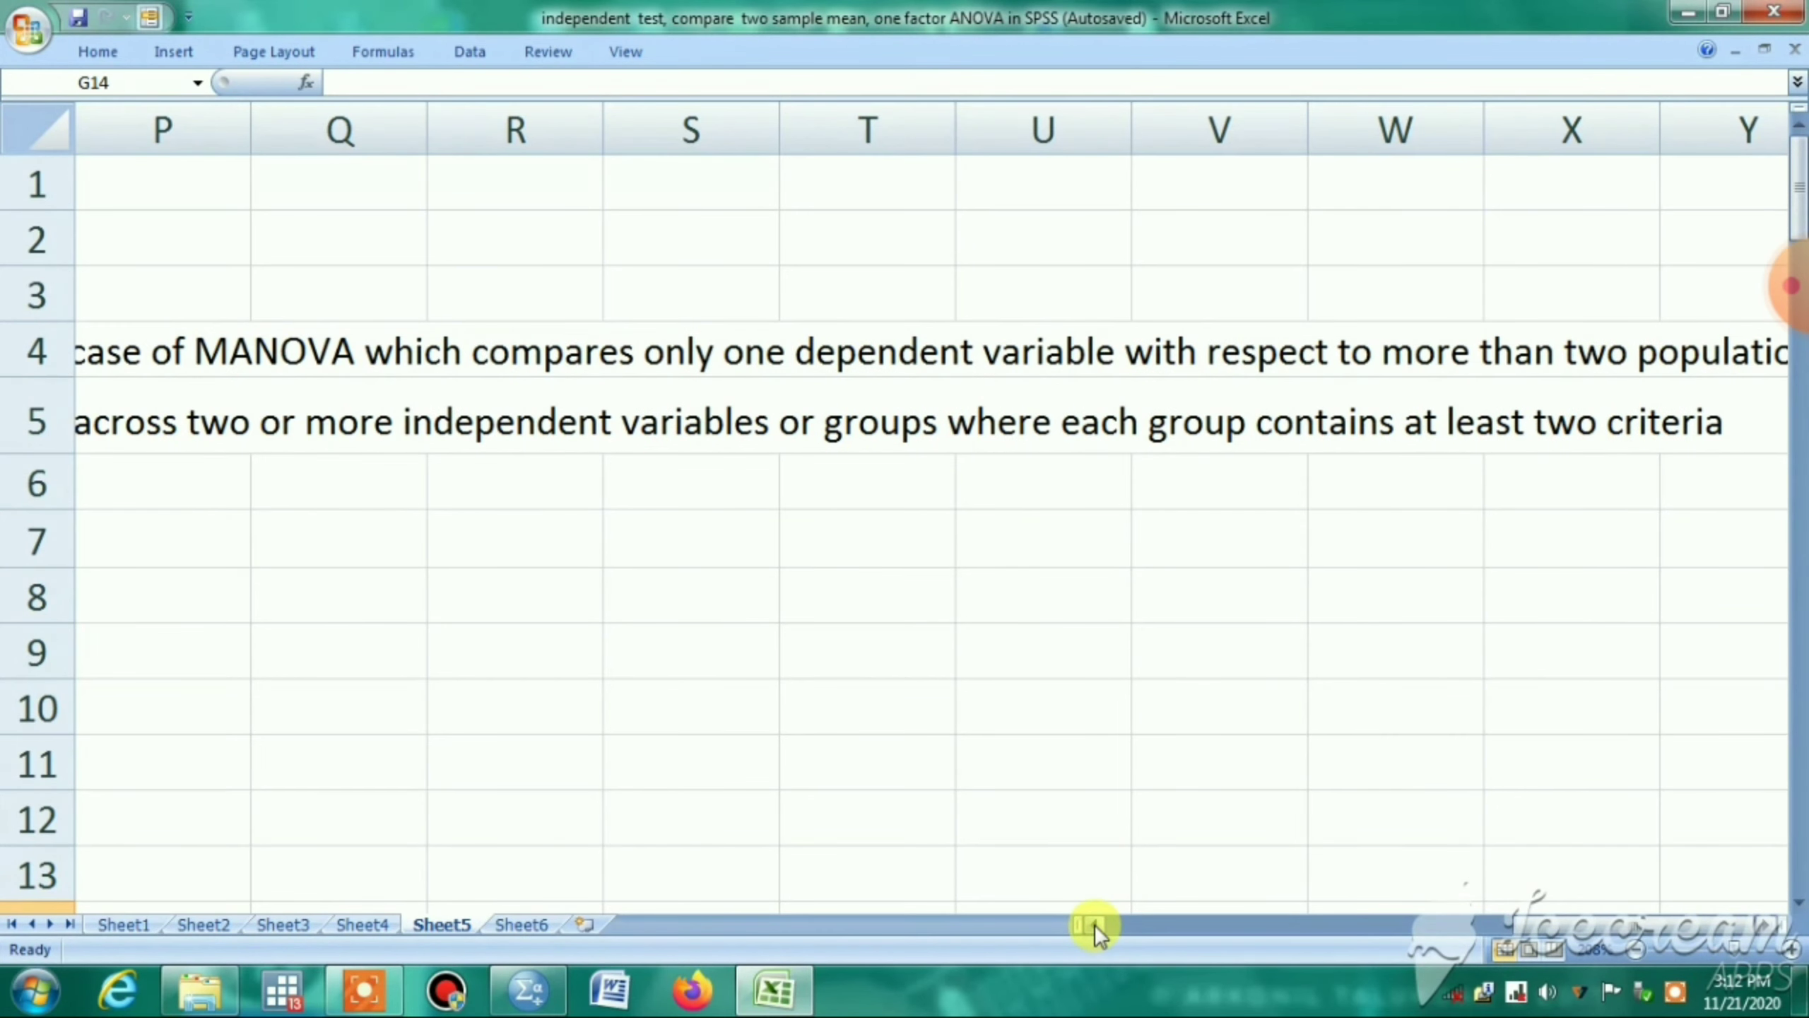
pyautogui.click(1094, 926)
pyautogui.click(1094, 925)
pyautogui.click(1094, 925)
pyautogui.click(1094, 925)
pyautogui.click(1094, 925)
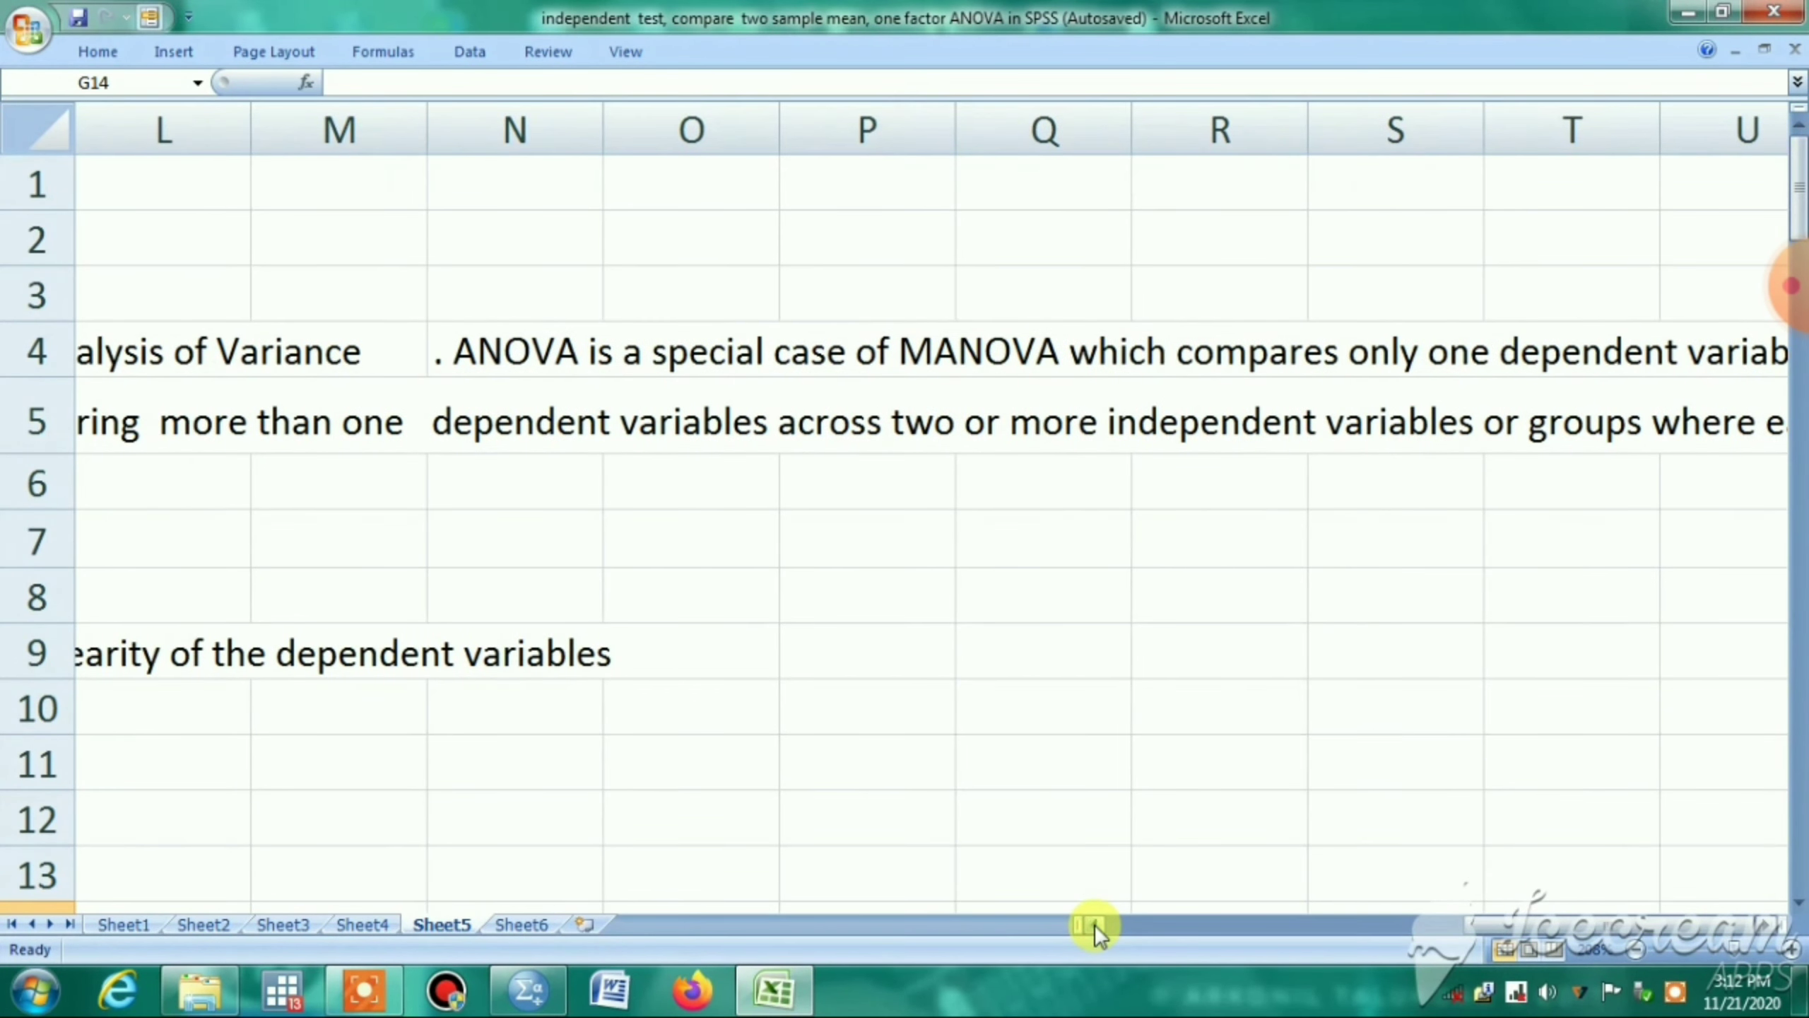
pyautogui.click(1094, 925)
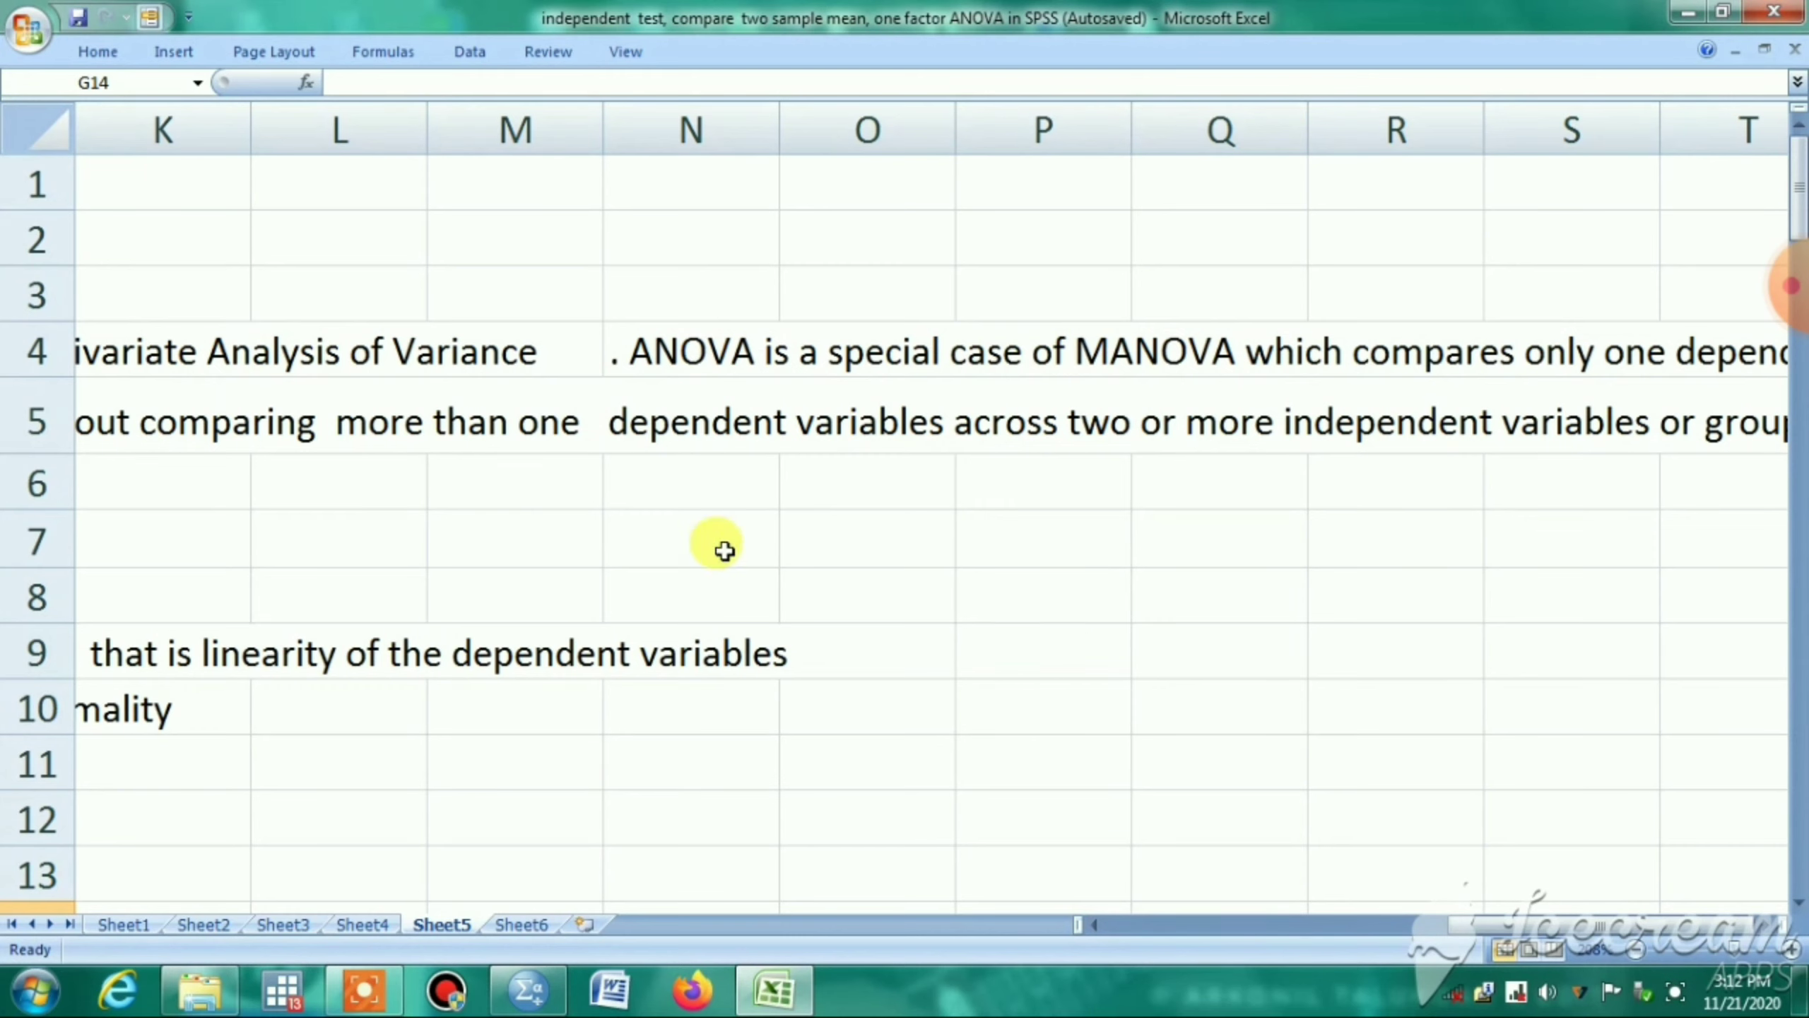
pyautogui.click(1092, 925)
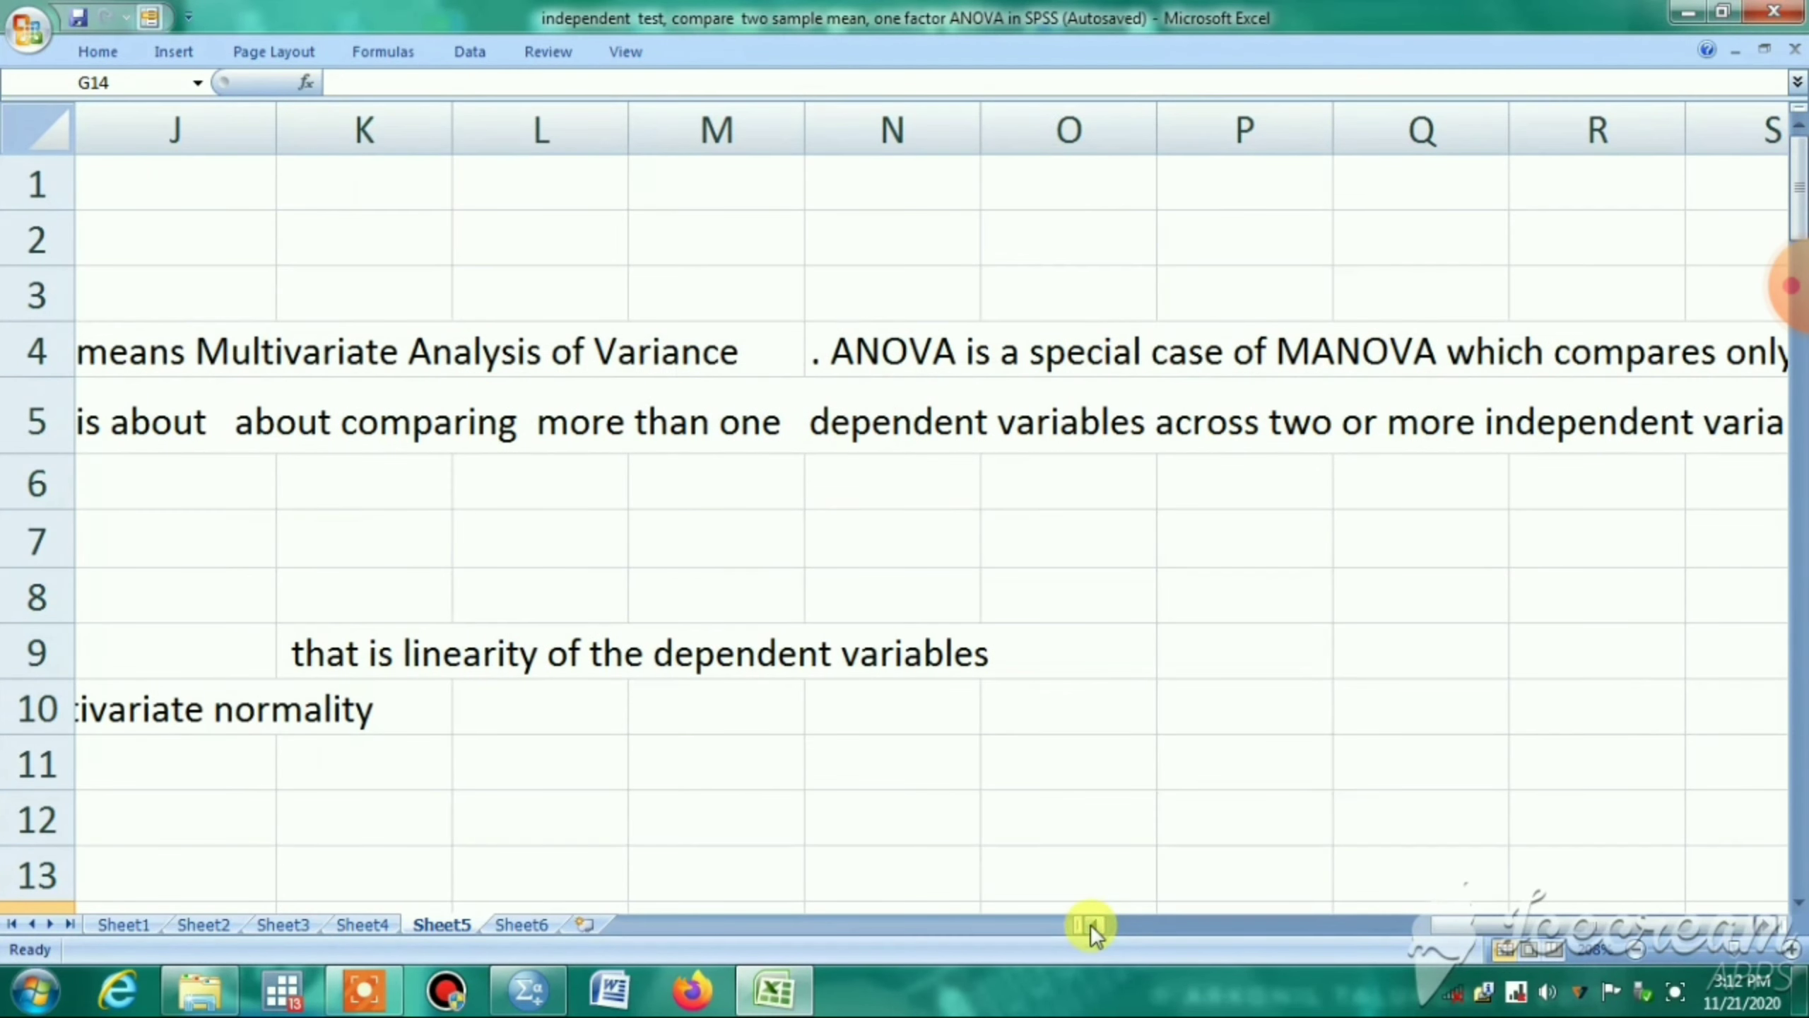
pyautogui.click(1093, 925)
pyautogui.click(1092, 925)
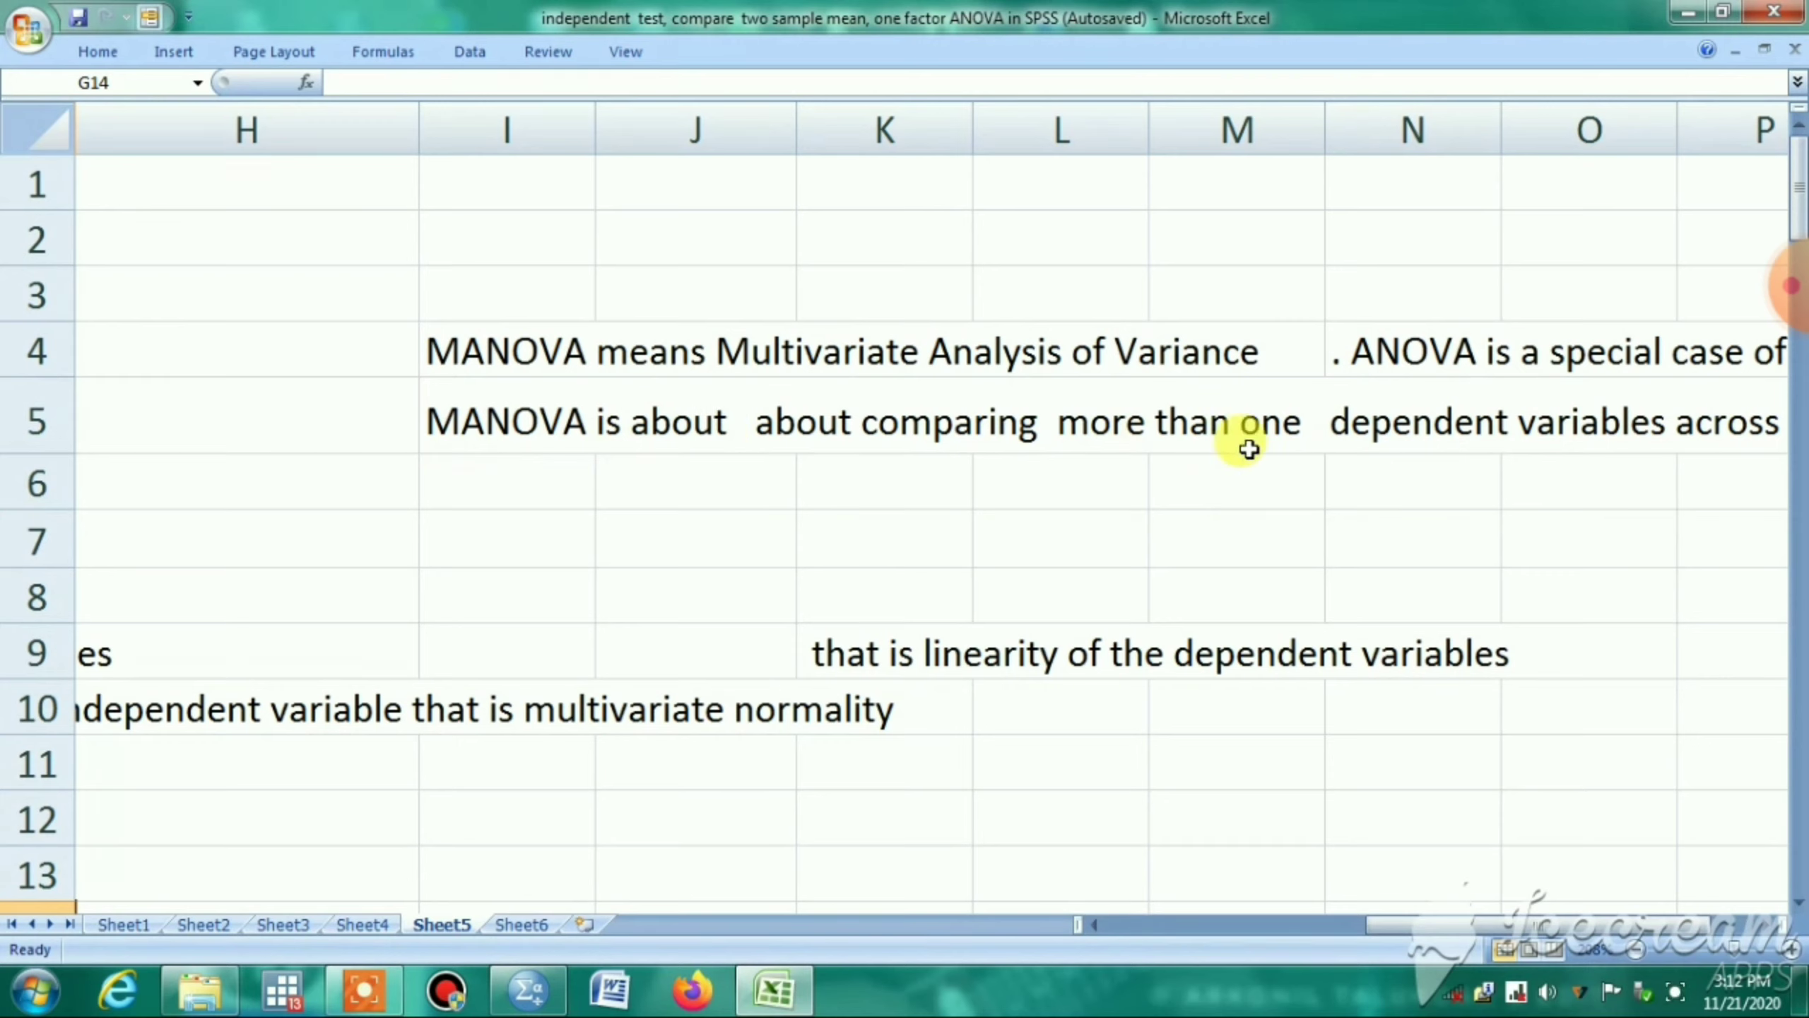
pyautogui.click(1767, 925)
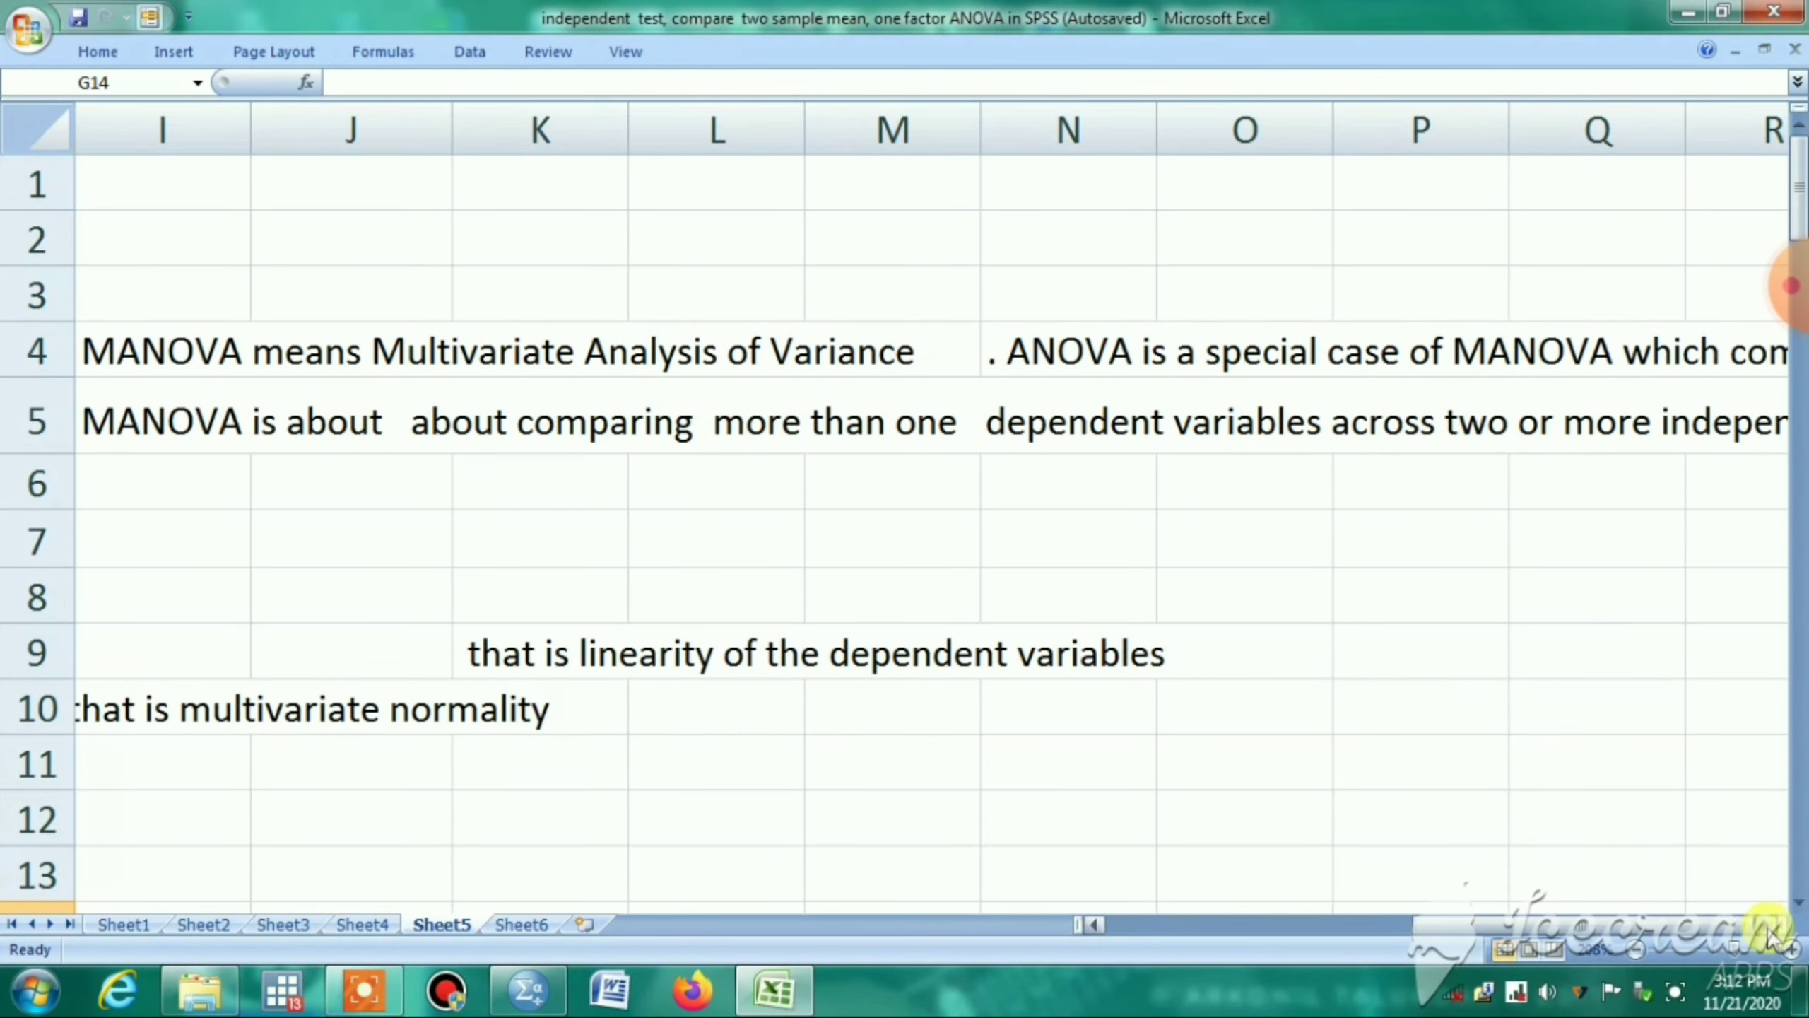
pyautogui.click(1767, 925)
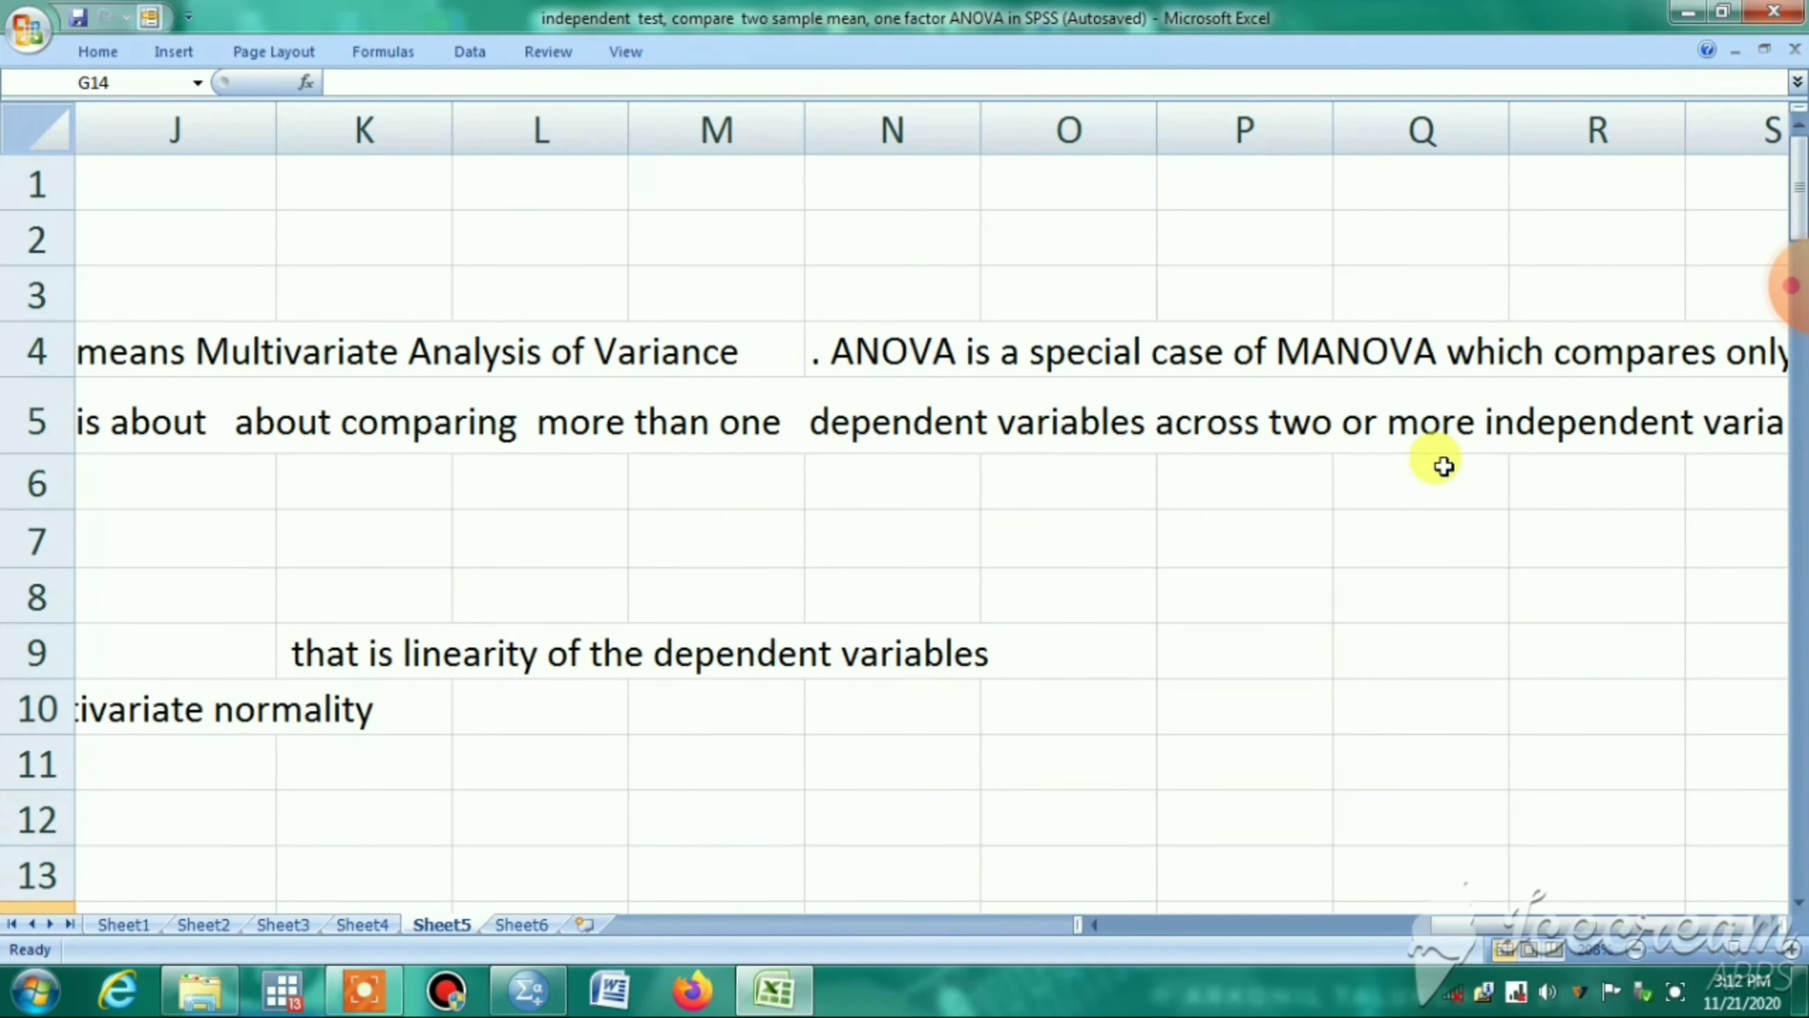
pyautogui.click(1765, 925)
pyautogui.click(1765, 925)
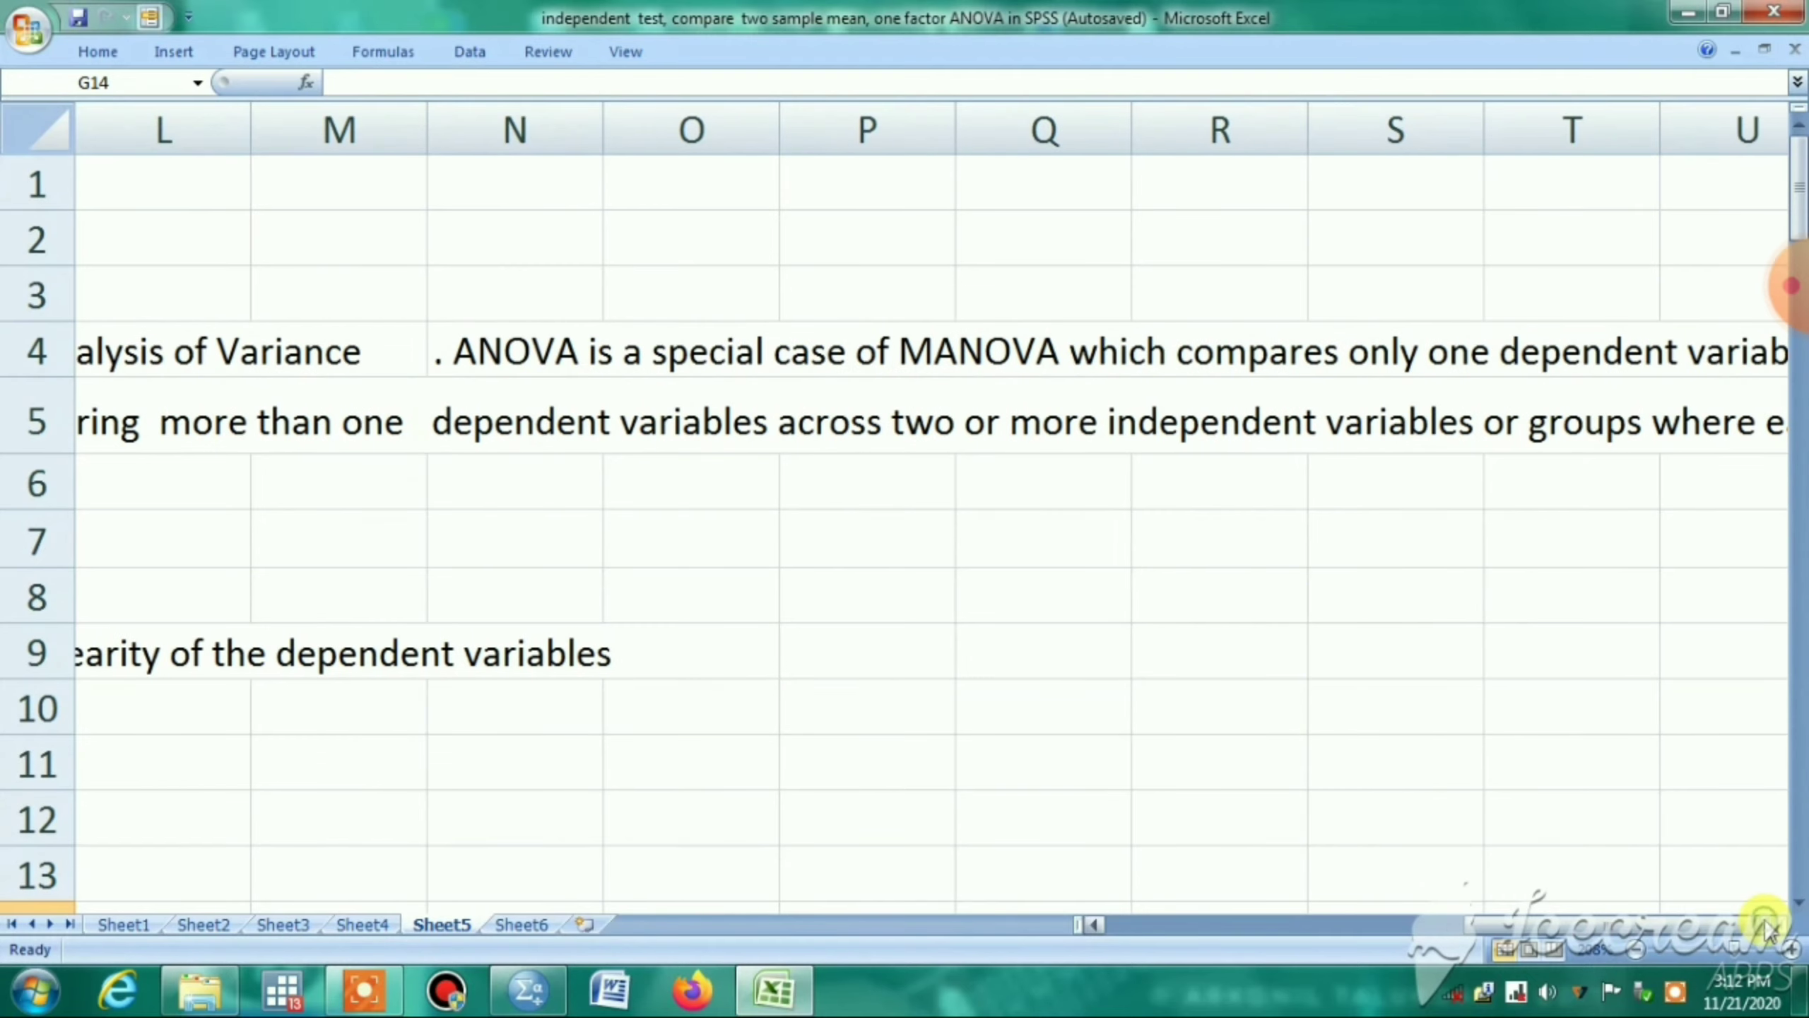
pyautogui.click(1766, 925)
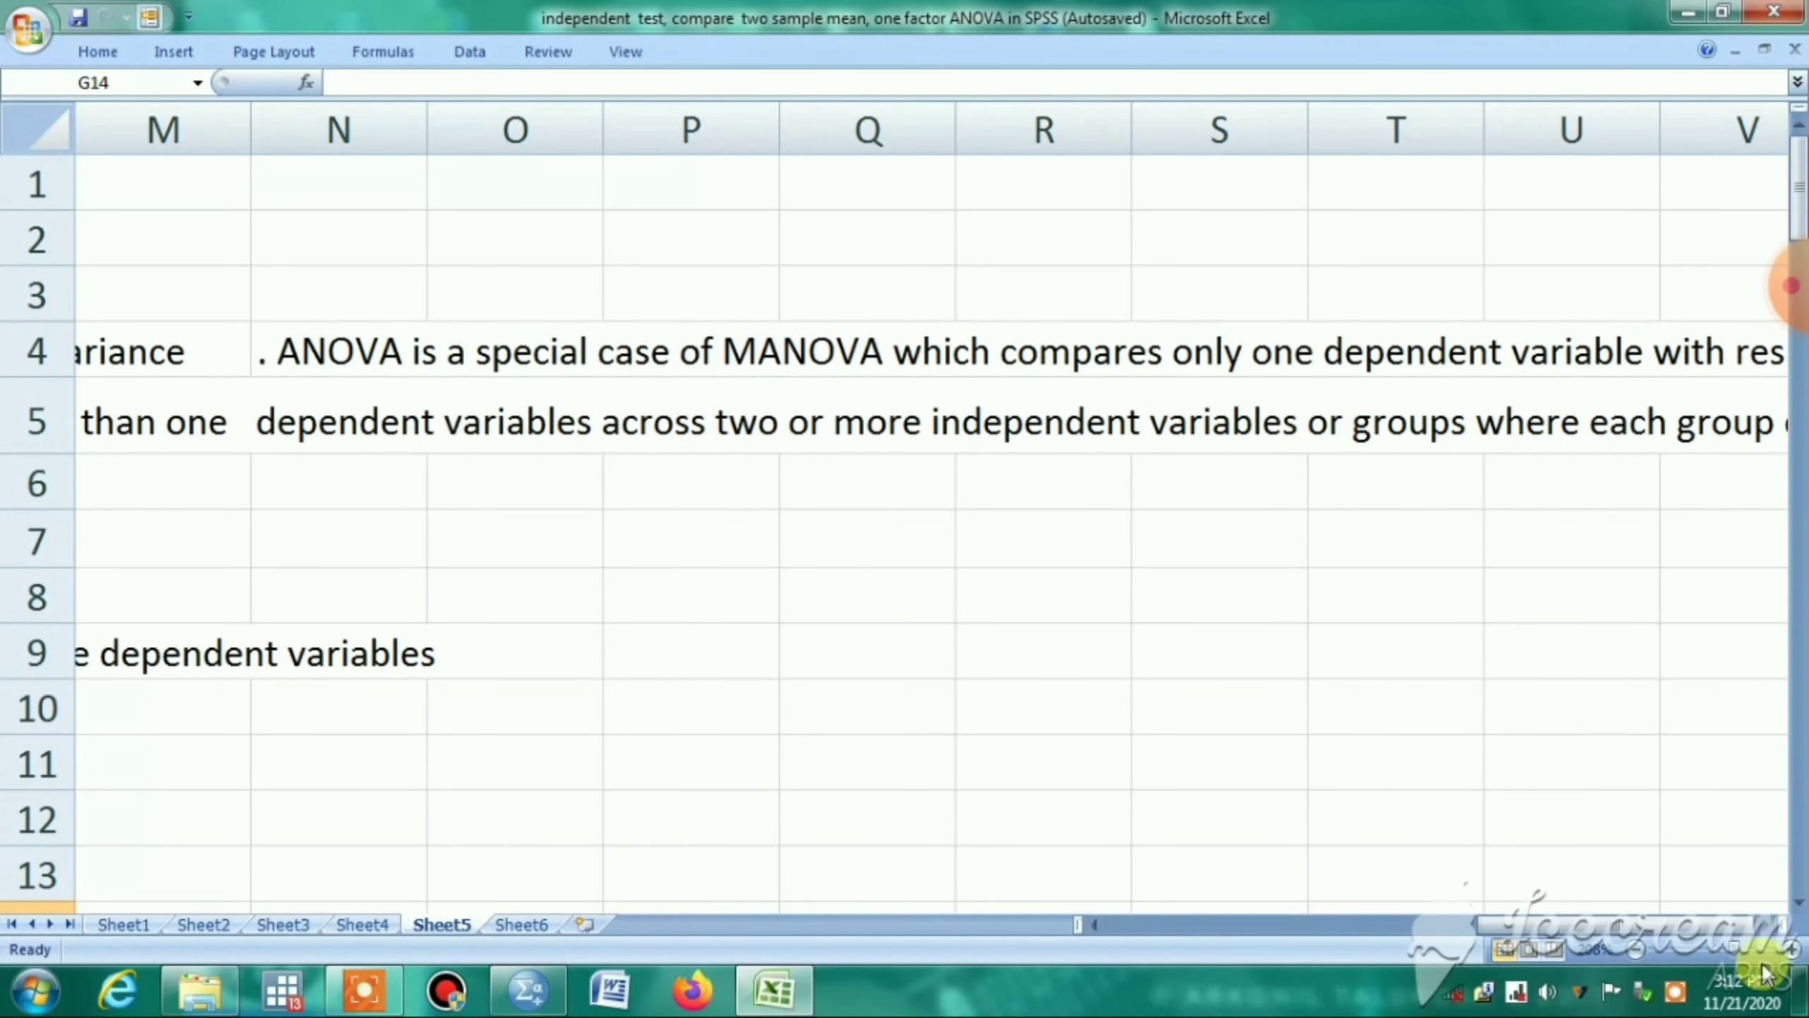
pyautogui.click(1771, 926)
pyautogui.click(1771, 926)
pyautogui.click(1771, 926)
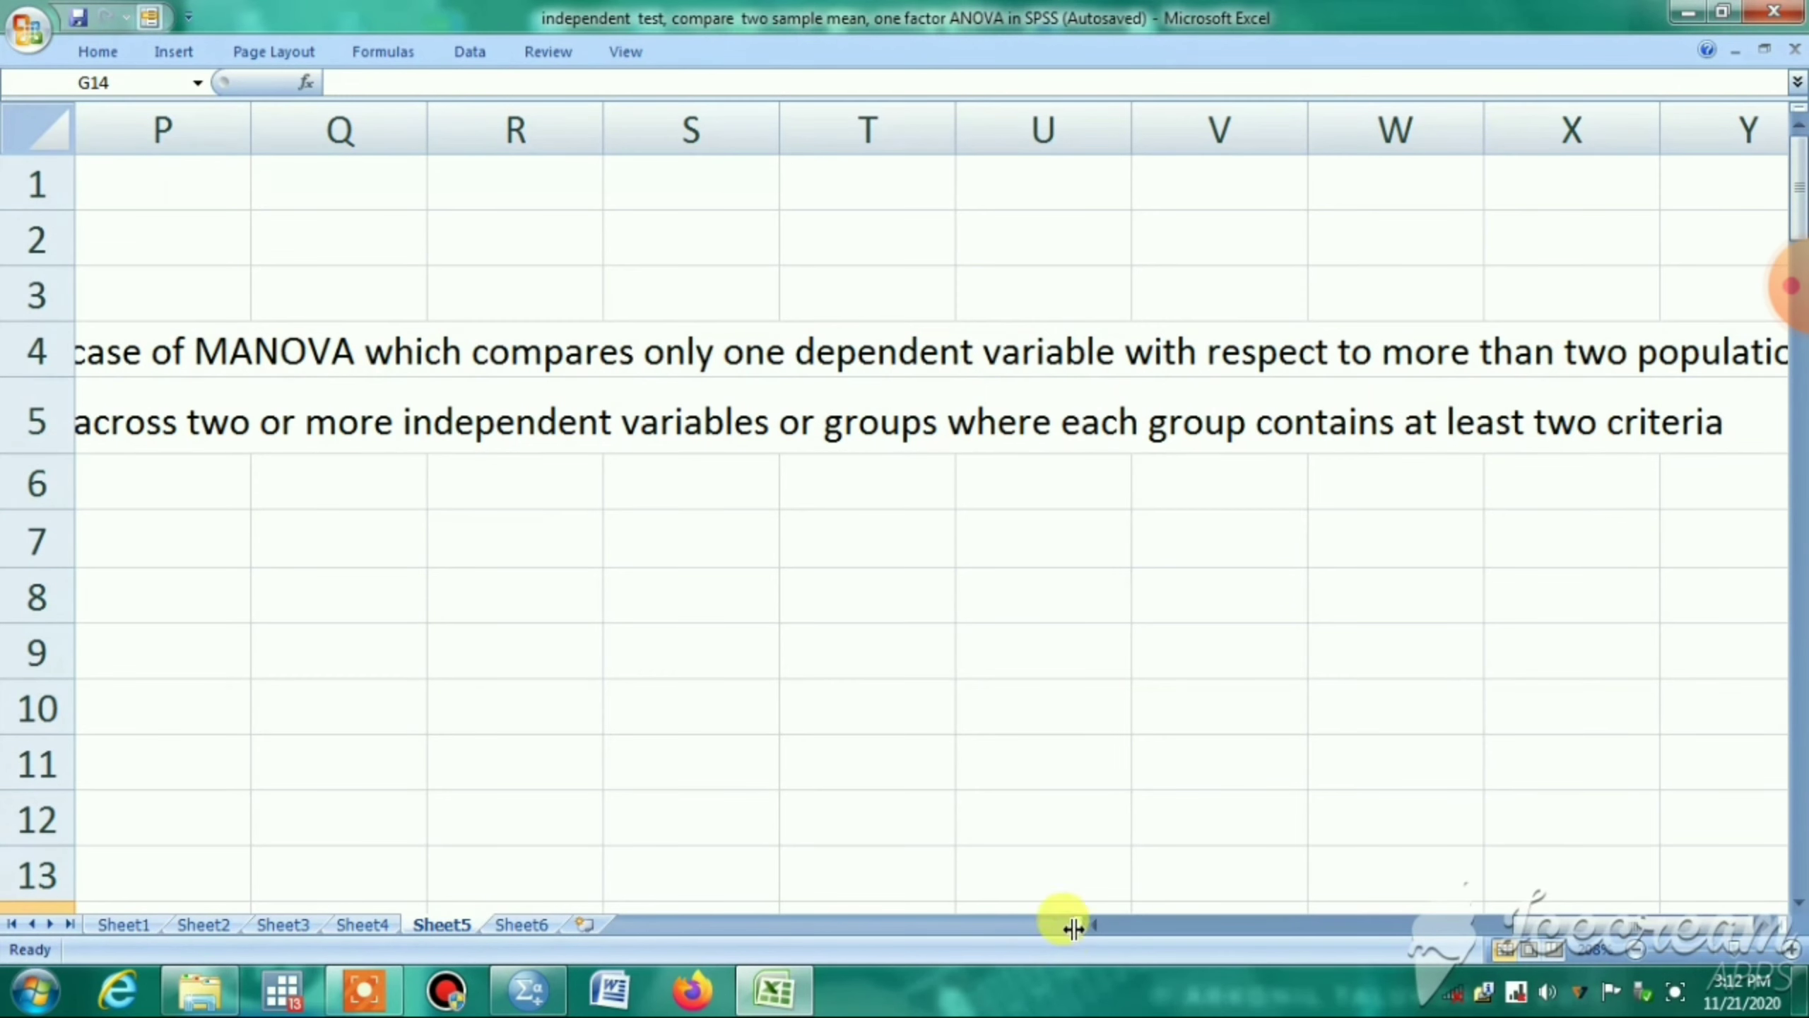
# - Examine the list of One Way MANOVA assumptions in column G, including the full text of assumption 3
pyautogui.moveTo(1574, 933); pyautogui.dragTo(1509, 930)
pyautogui.moveTo(1372, 950); pyautogui.dragTo(1297, 963)
pyautogui.scroll(-1, 1158, 491)
pyautogui.scroll(-1, 1158, 492)
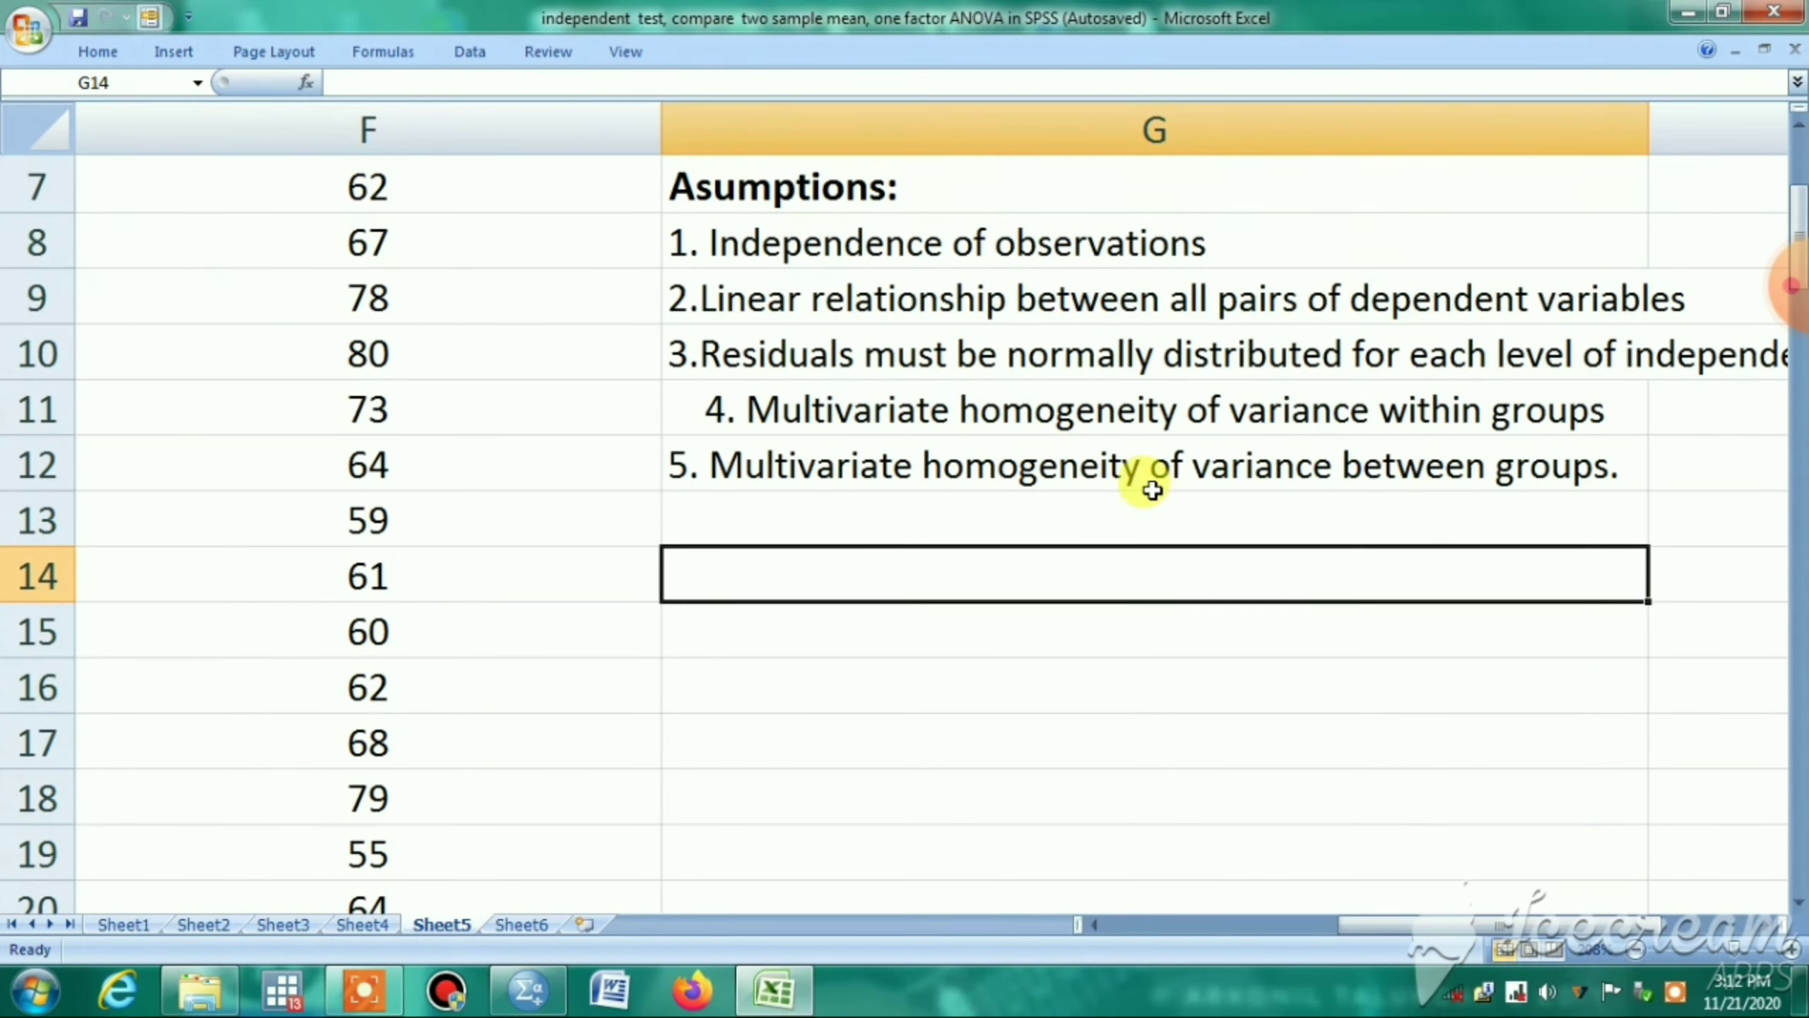
pyautogui.scroll(1, 1147, 477)
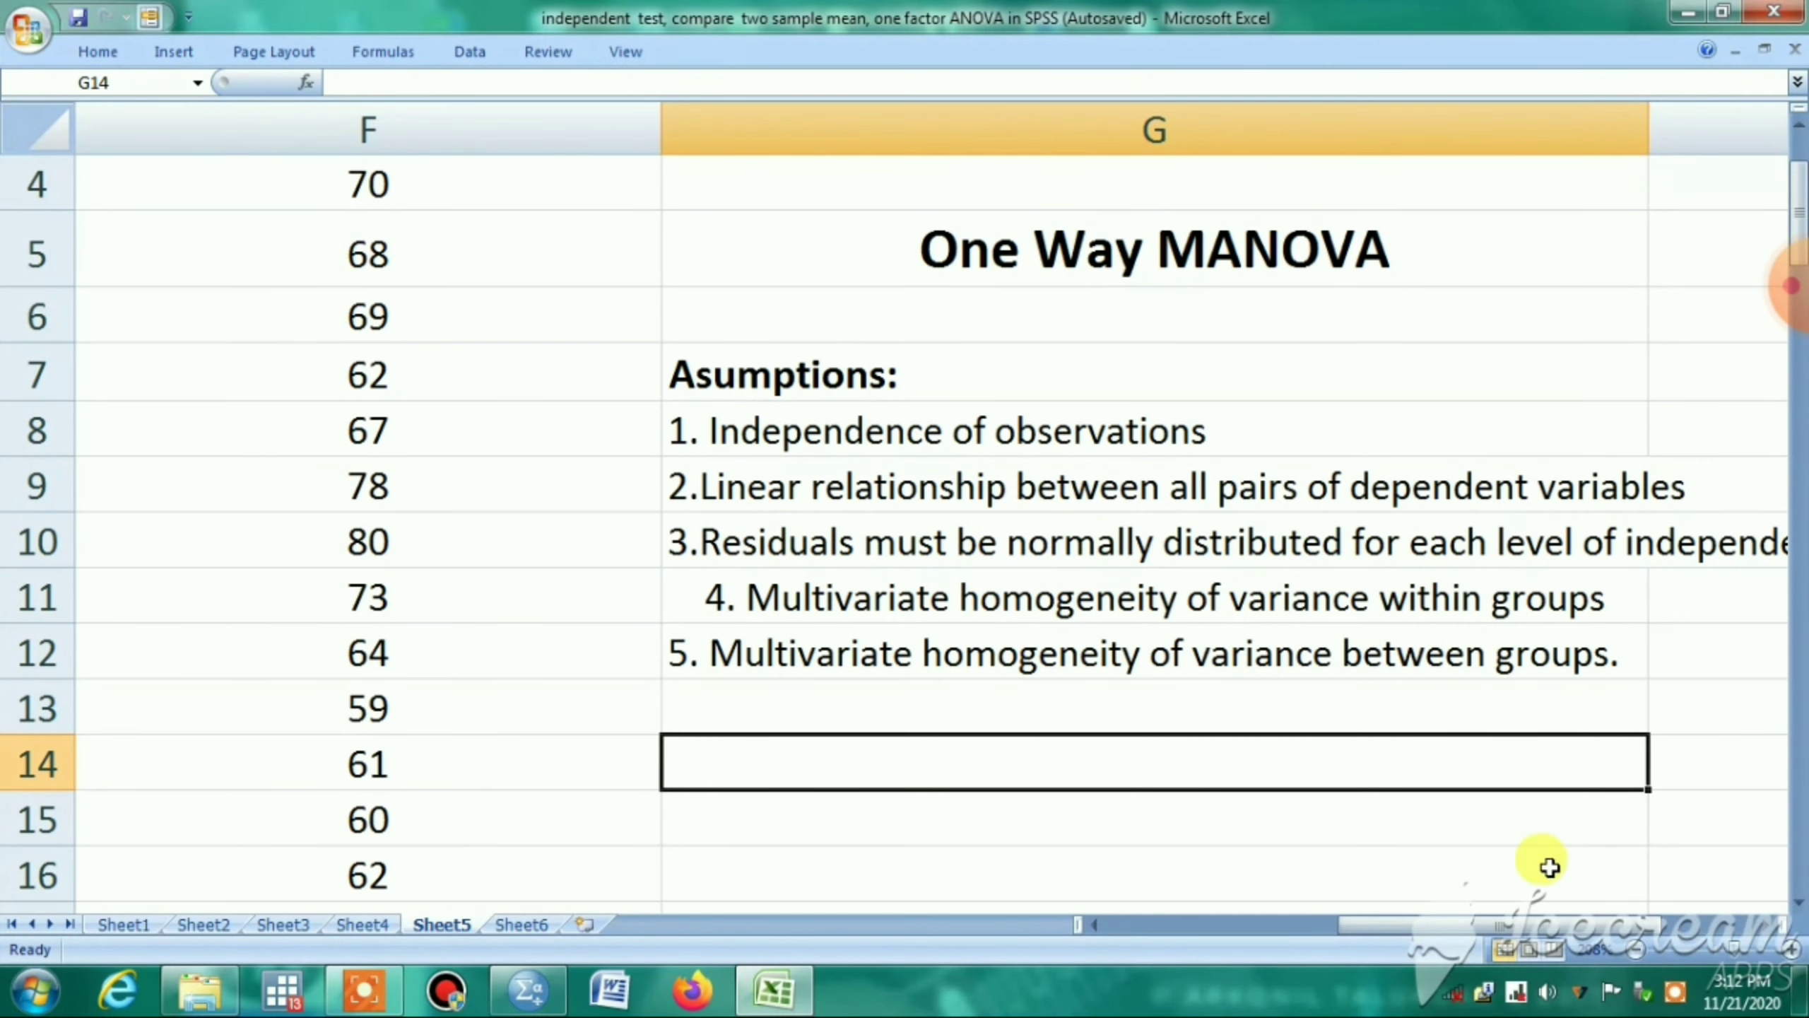
pyautogui.click(1769, 926)
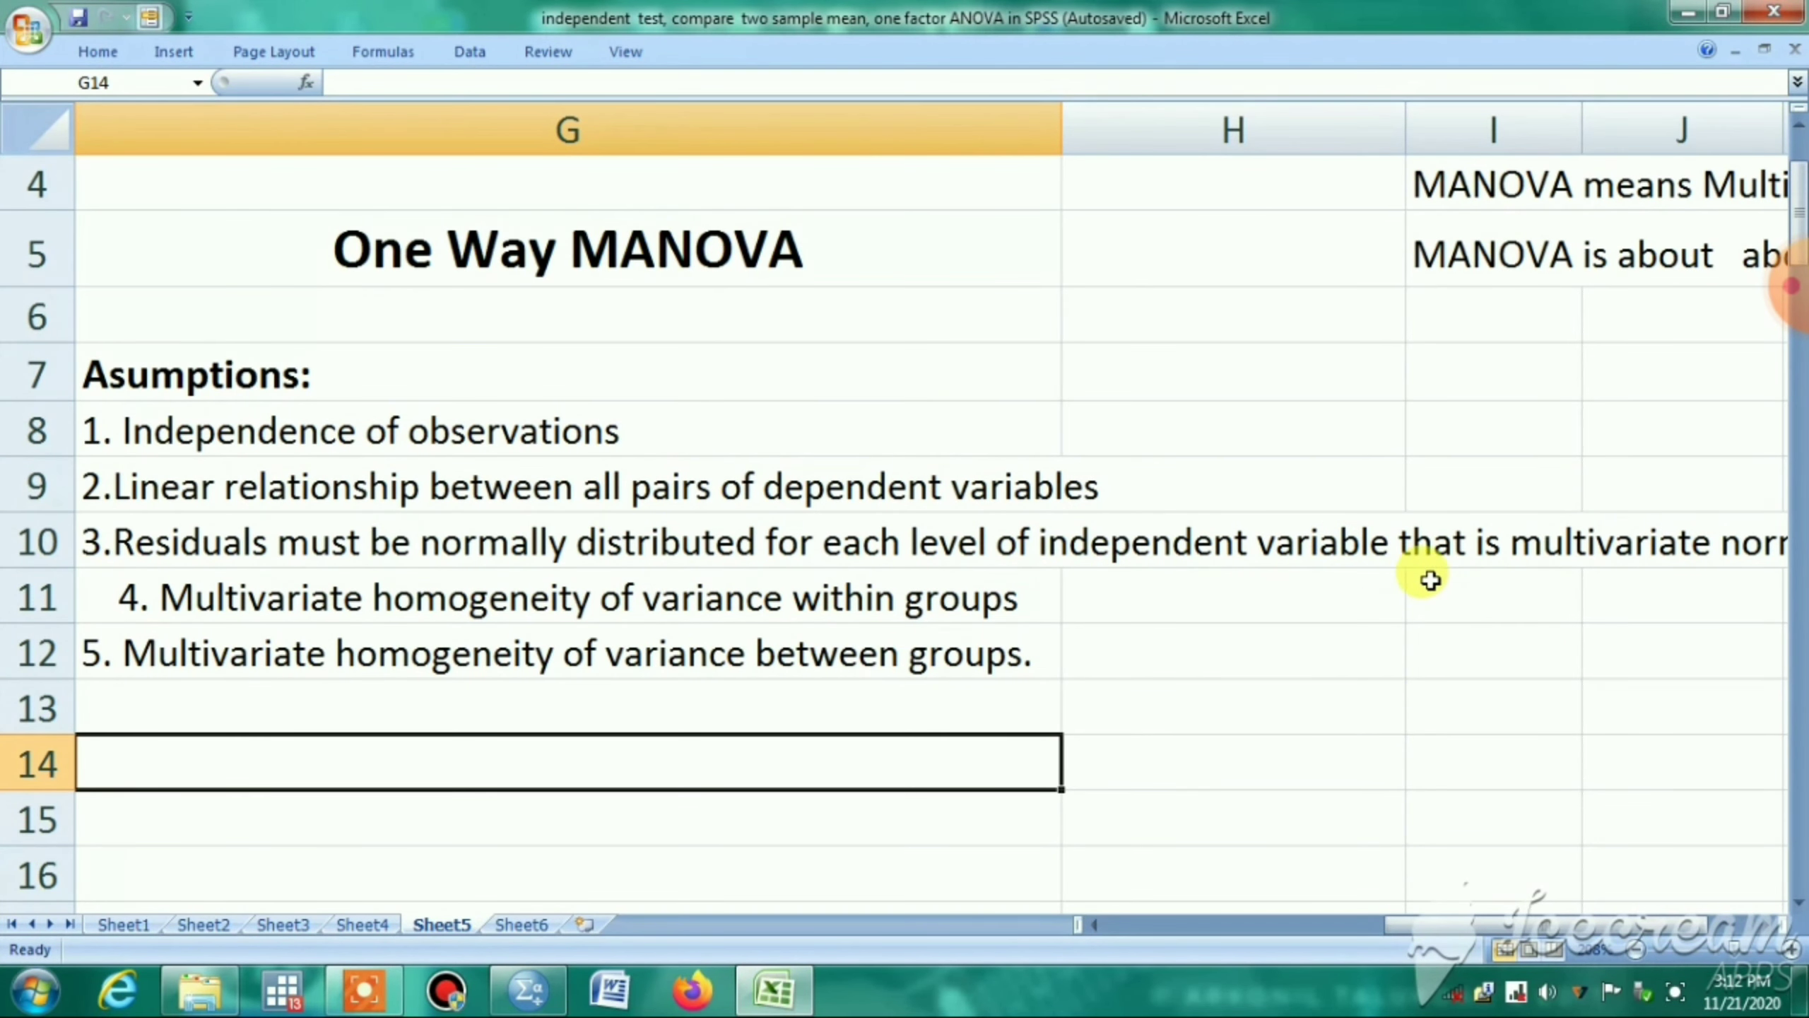
# - Read the rest of assumption 3 and the linearity note beside assumption 2, then return to the assumptions list
pyautogui.click(1769, 927)
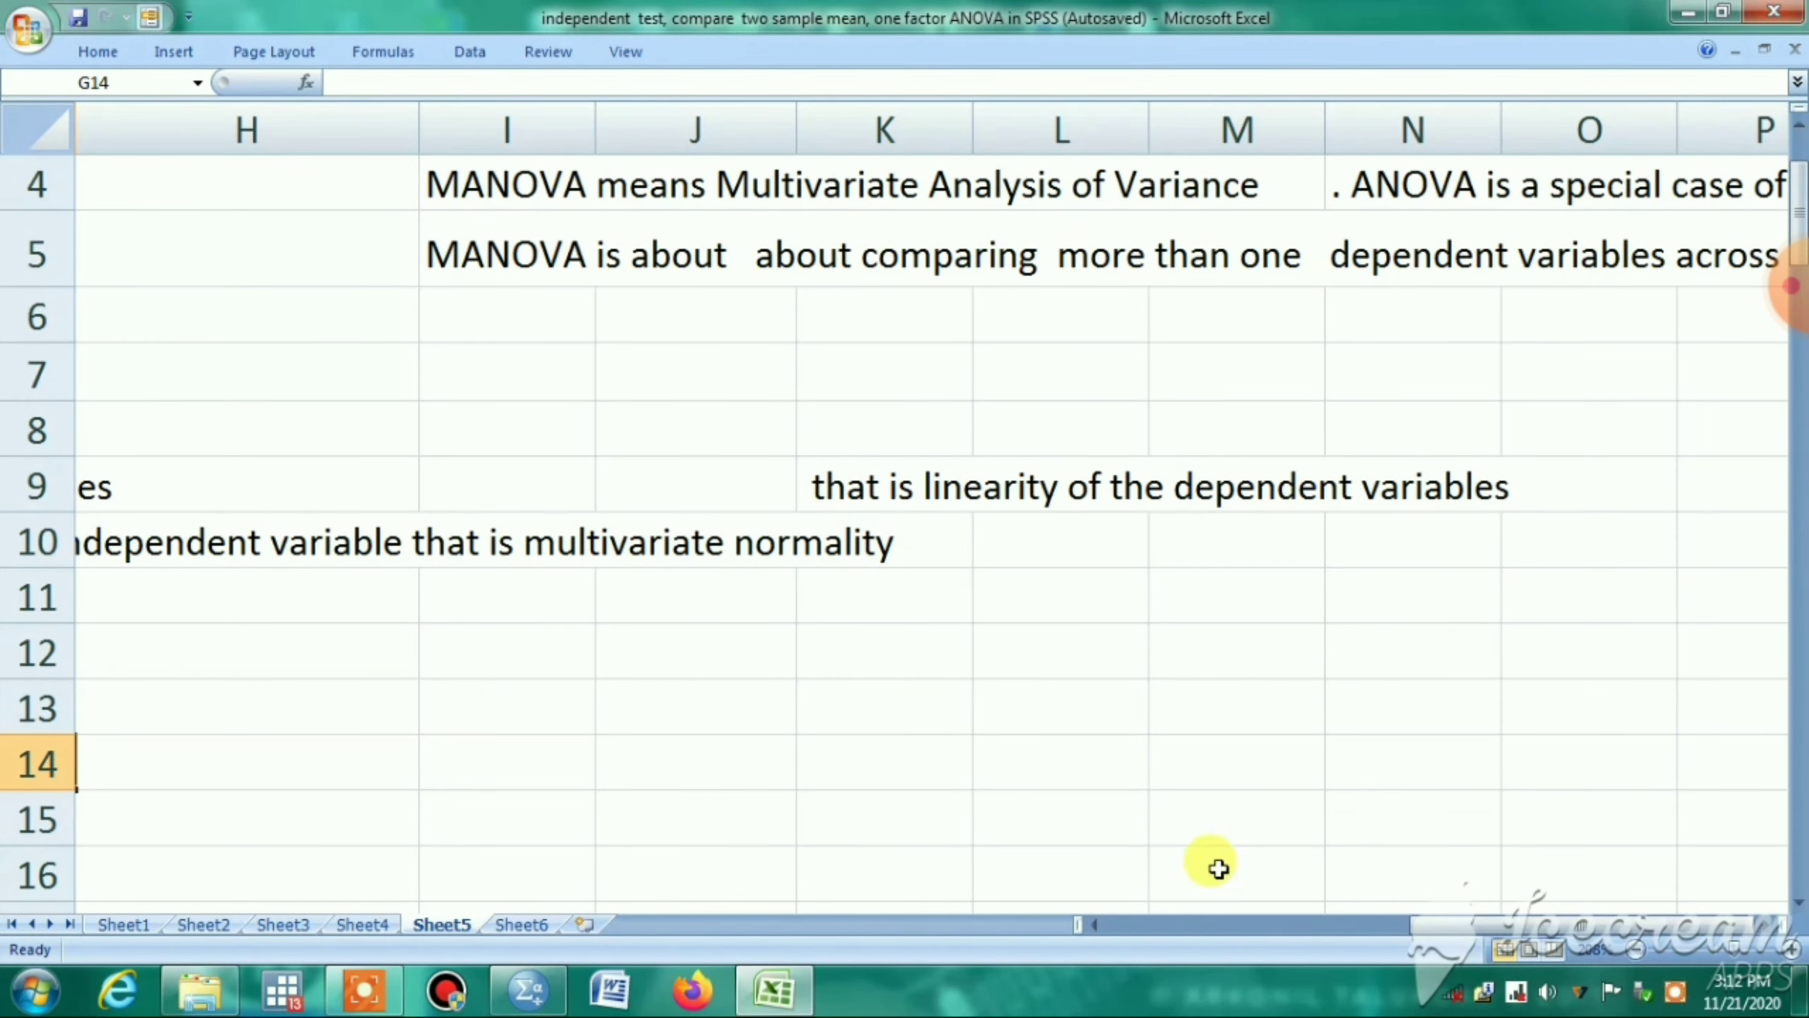
pyautogui.moveTo(1489, 928); pyautogui.dragTo(1386, 948)
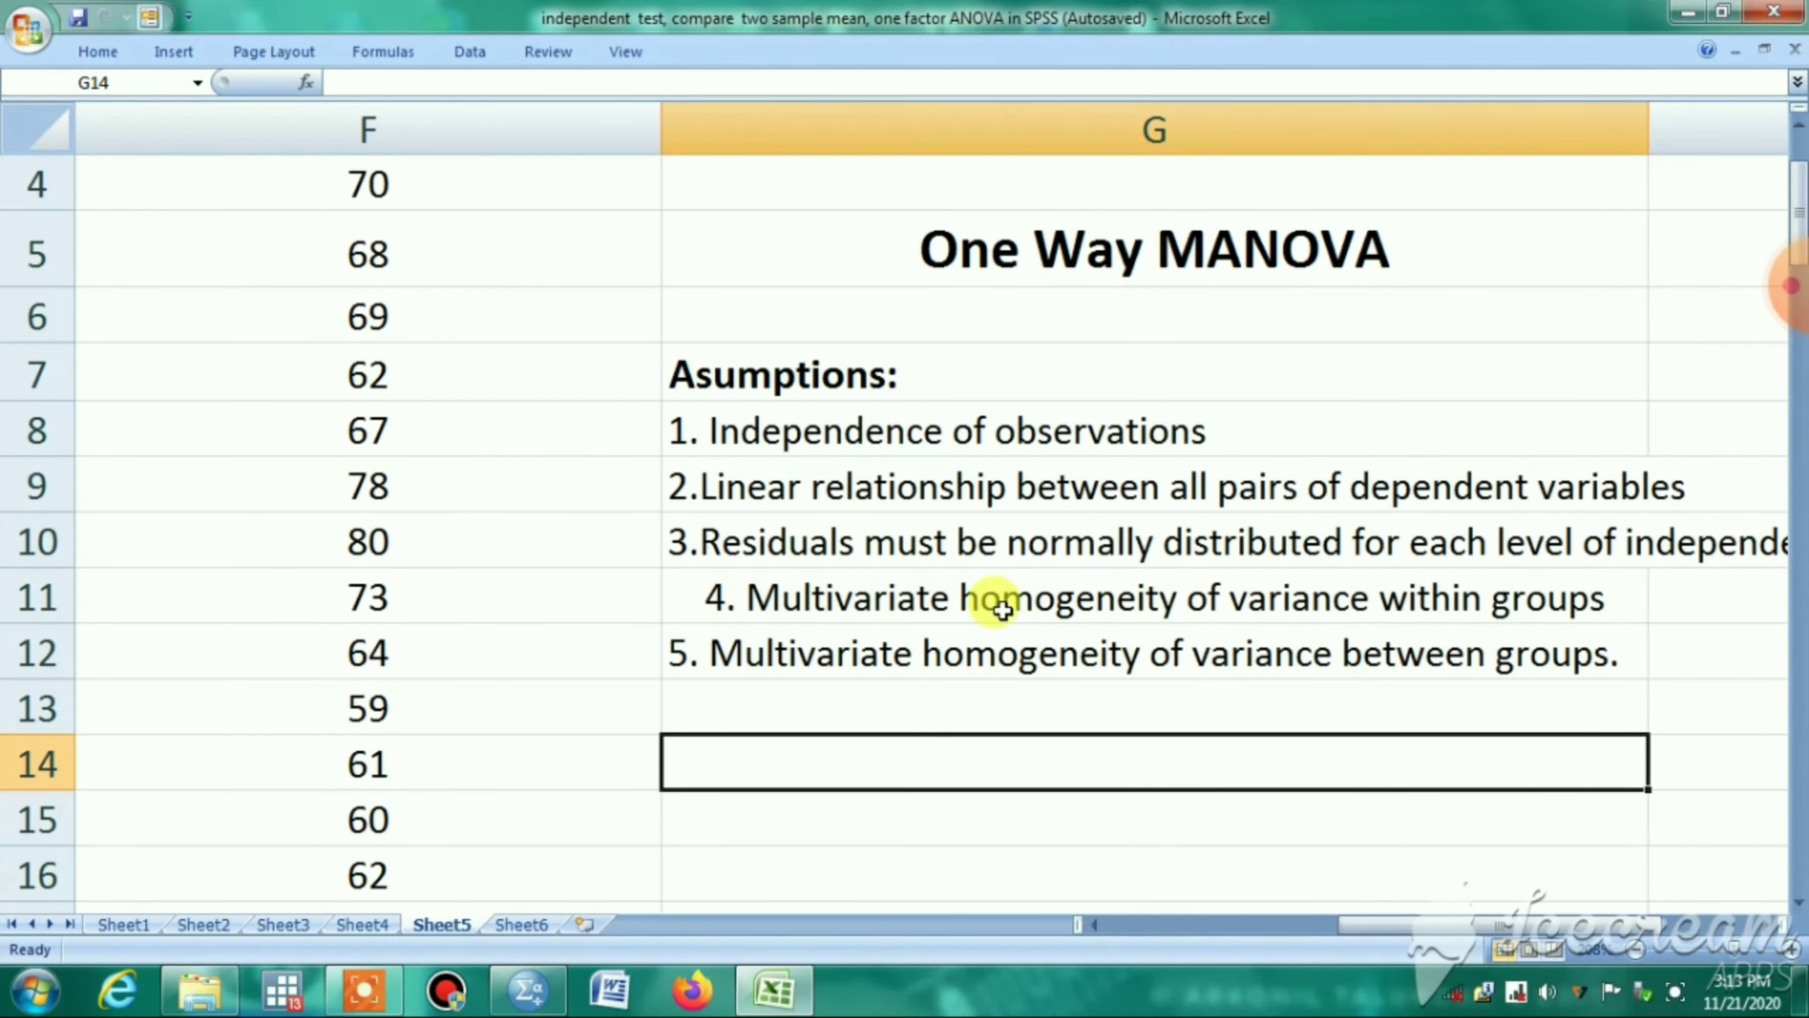
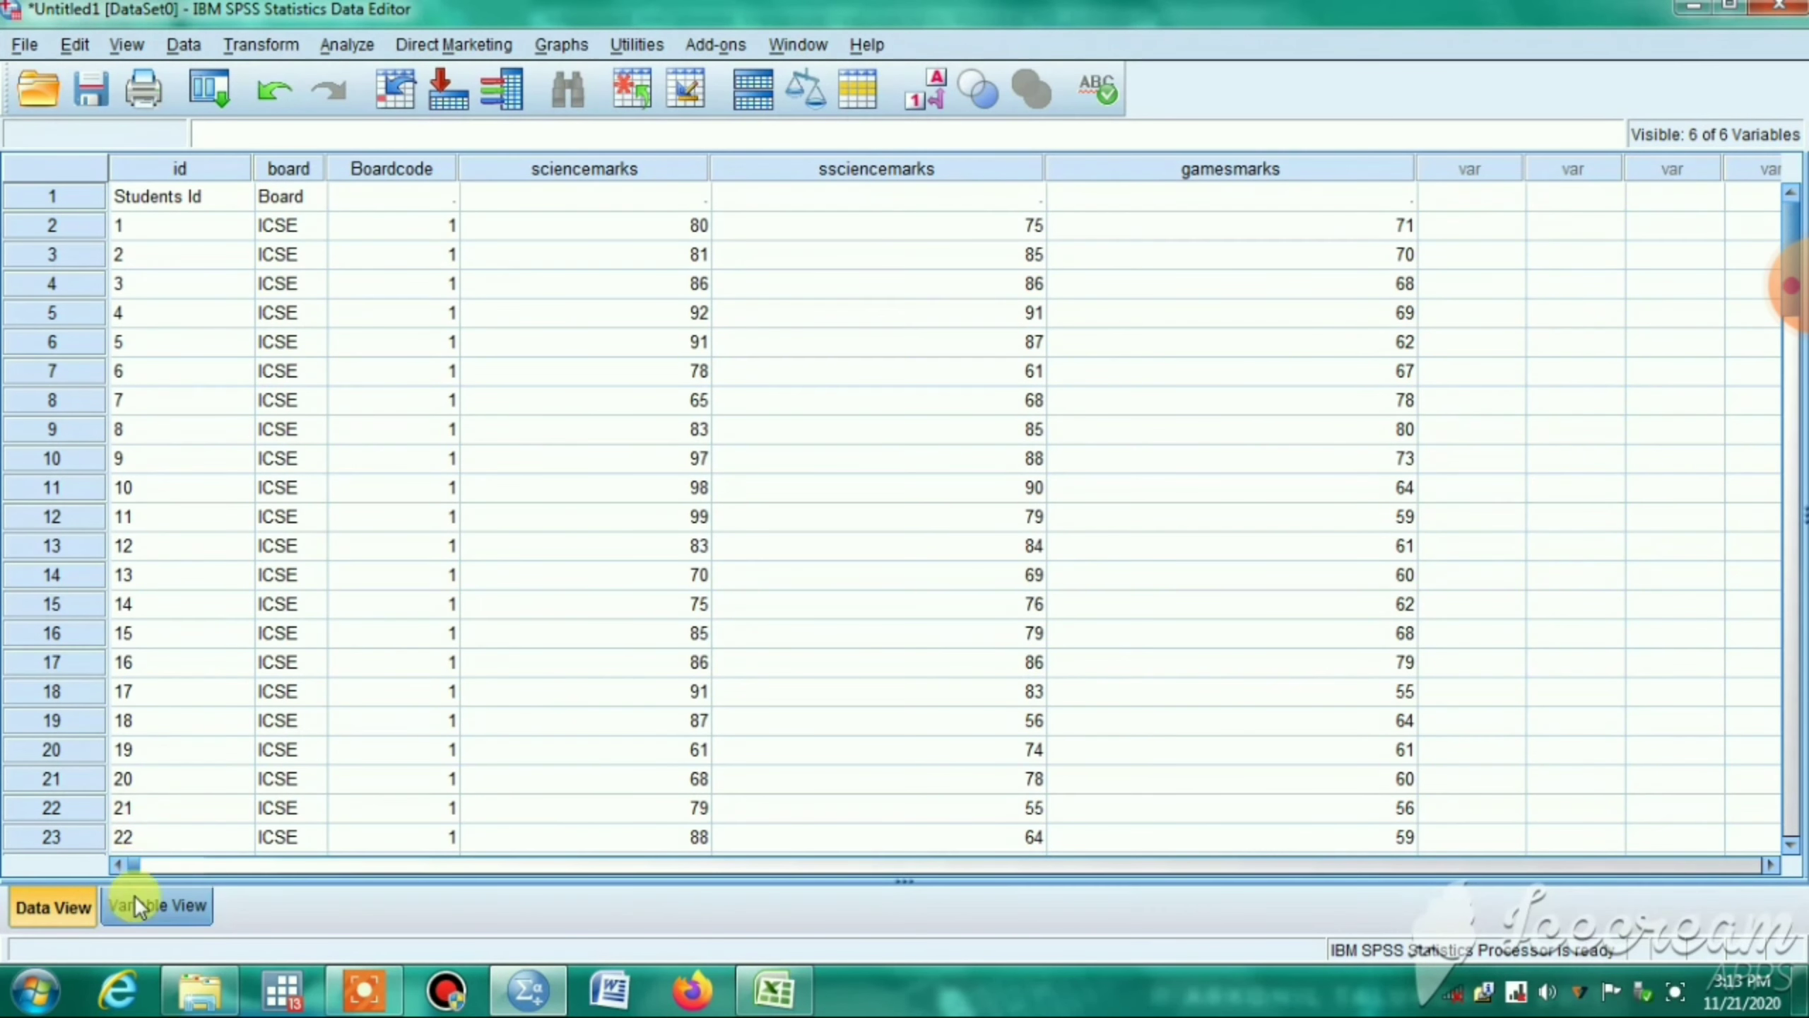
# - In the SPSS Data Editor, examine the variable definitions, the value labels of Boardcode and the student data rows
pyautogui.click(114, 905)
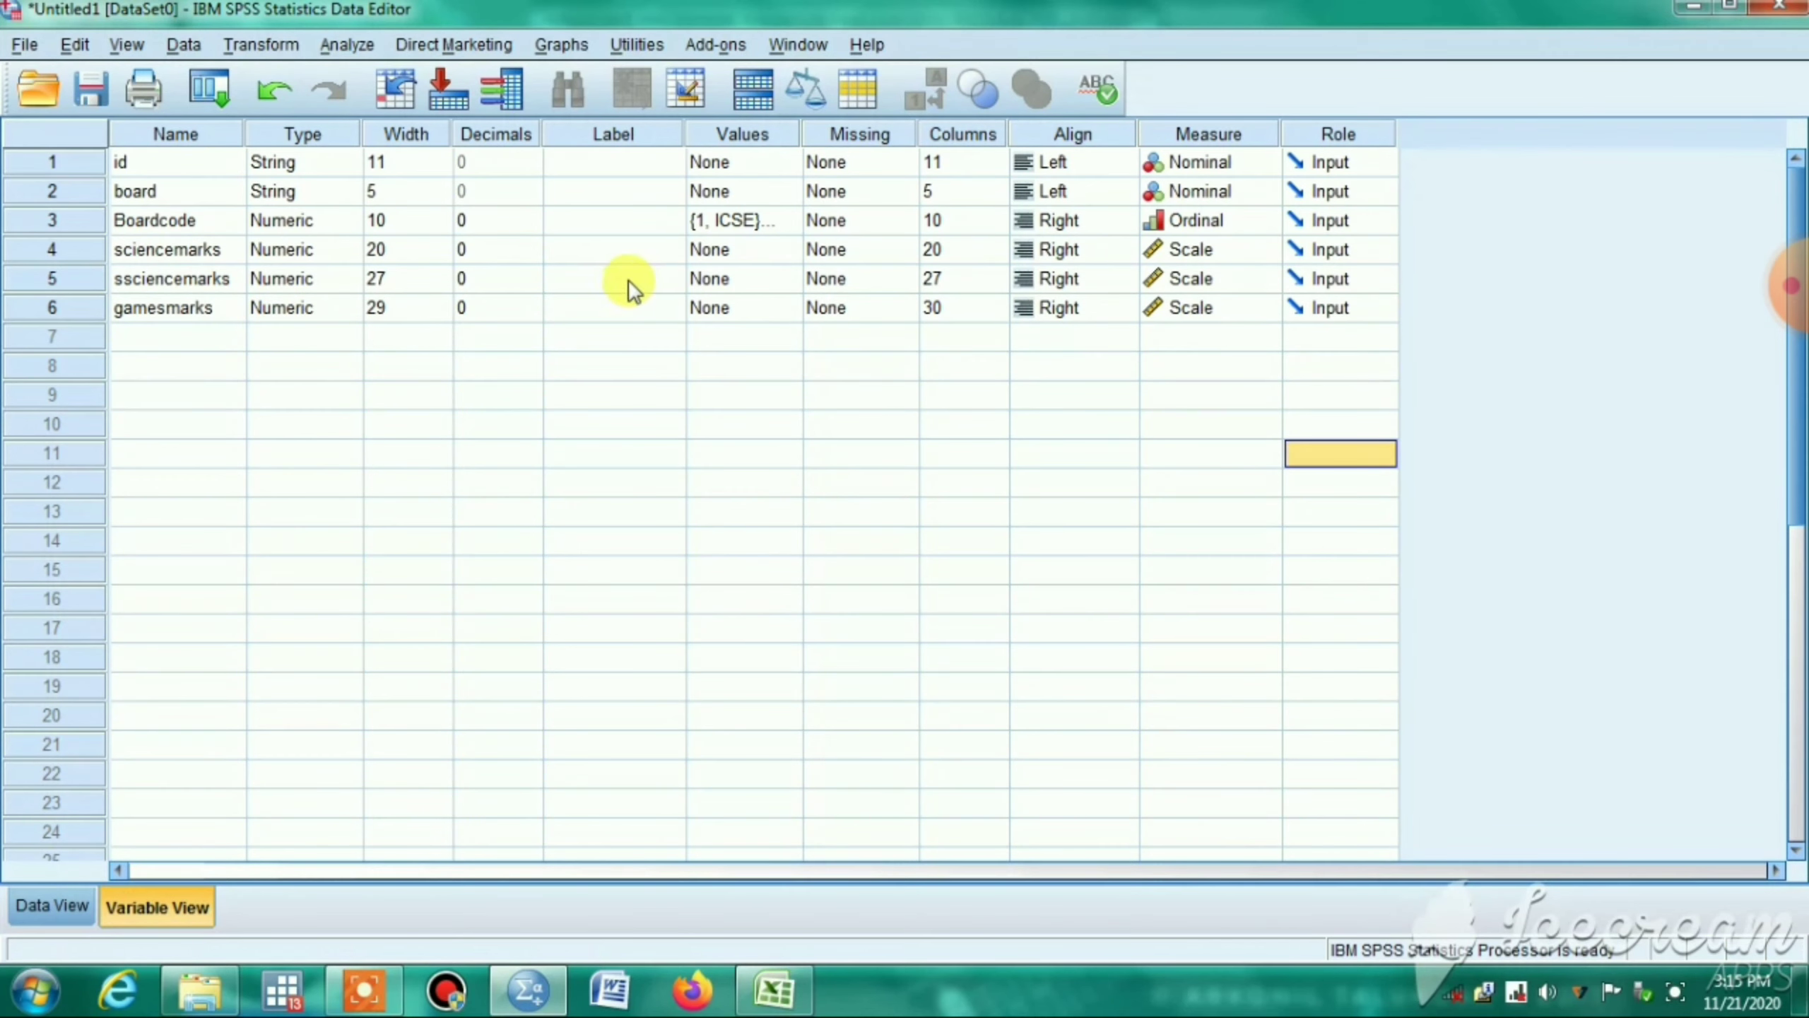
pyautogui.click(726, 229)
pyautogui.click(786, 220)
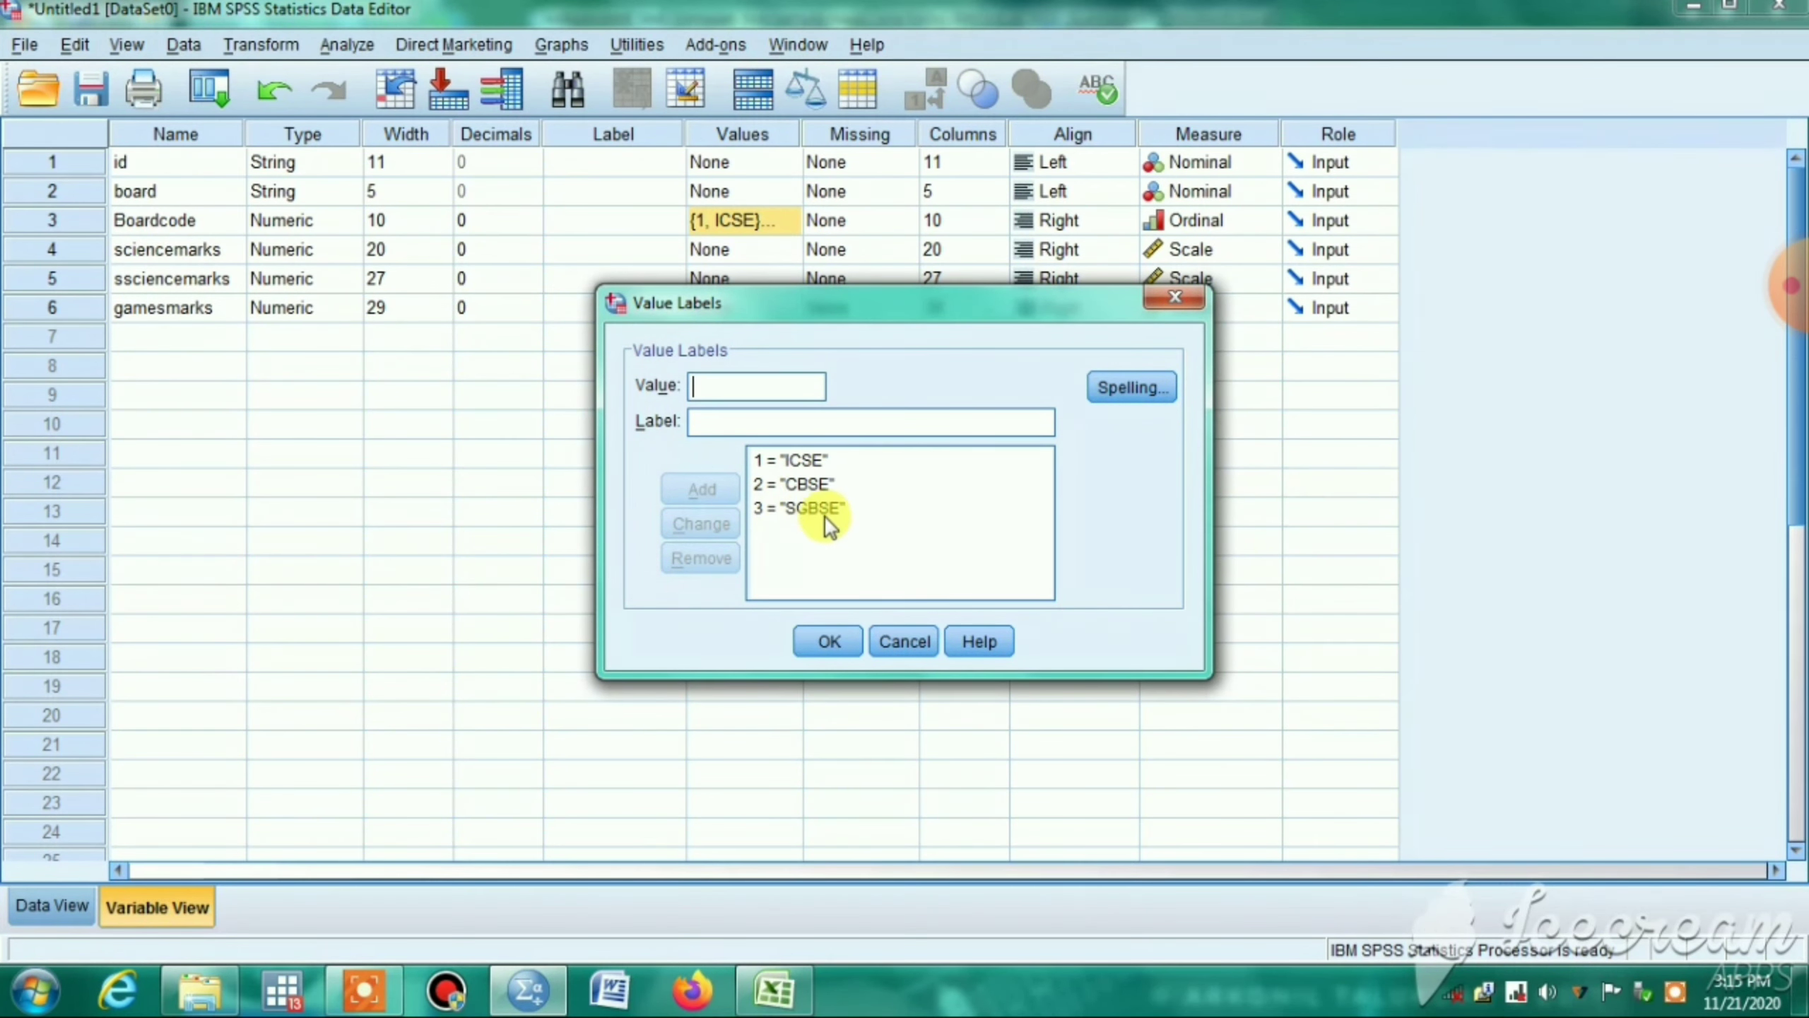
pyautogui.click(830, 640)
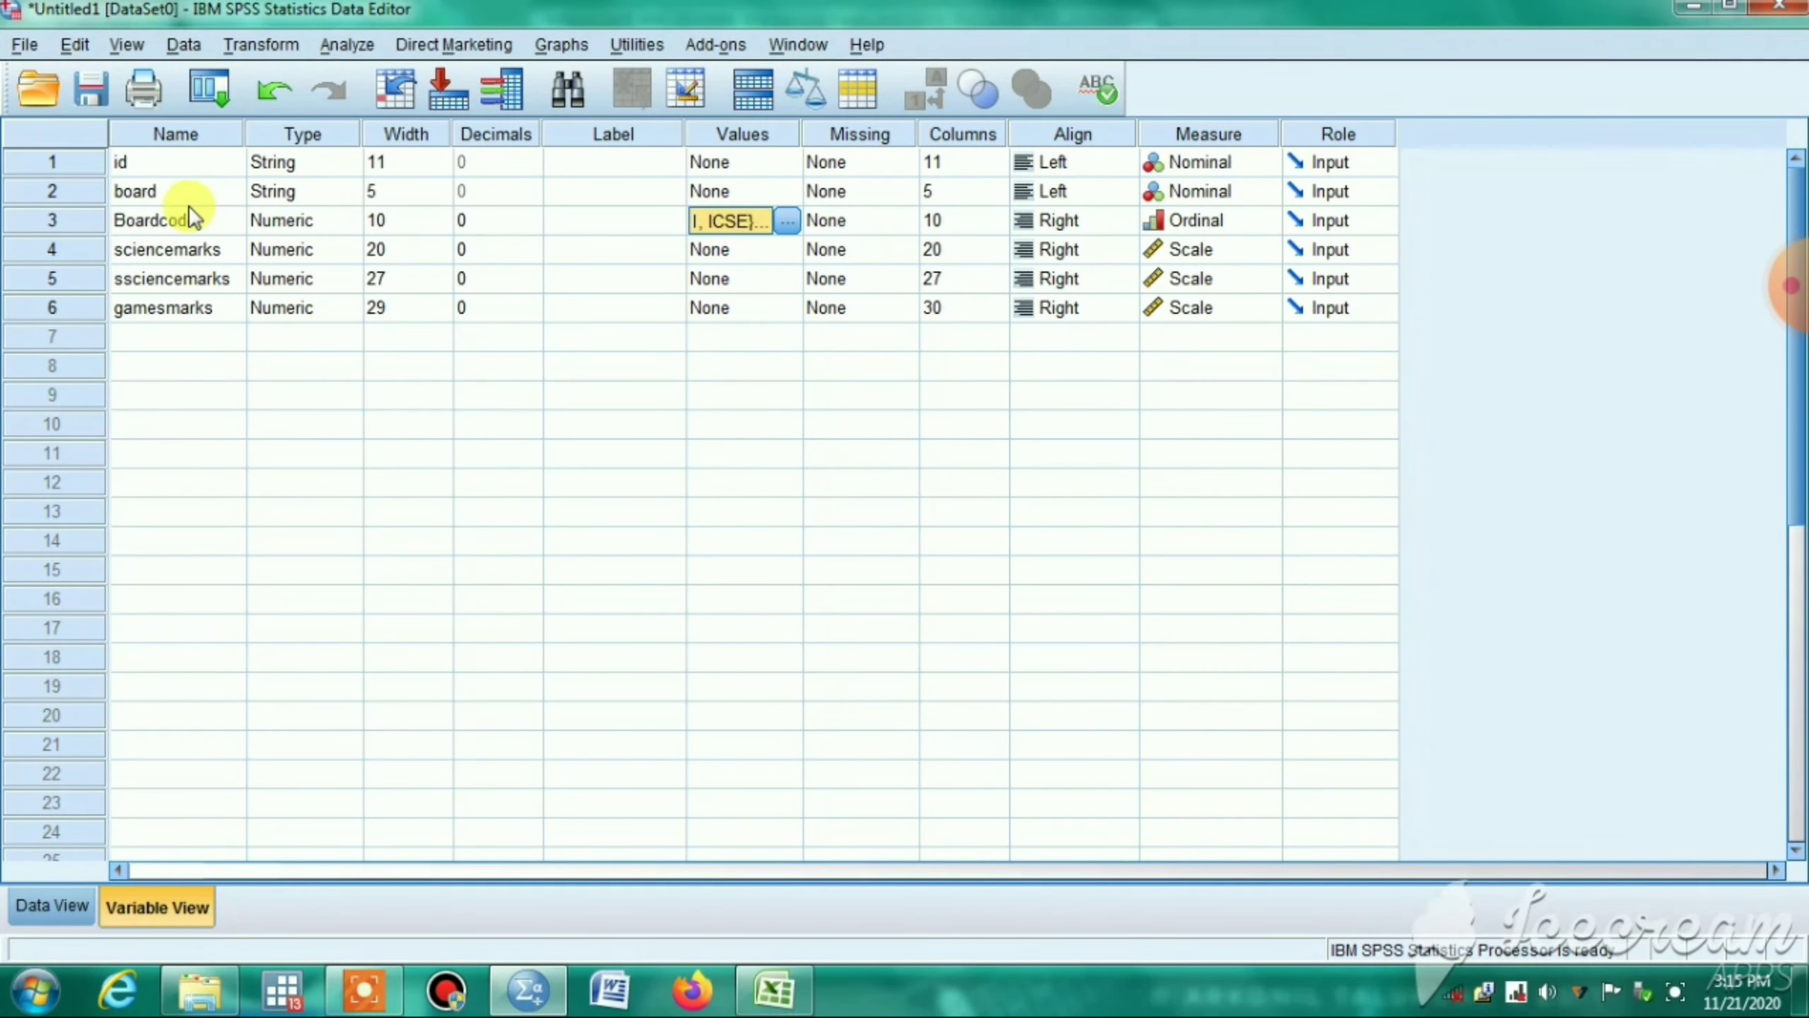
pyautogui.click(29, 906)
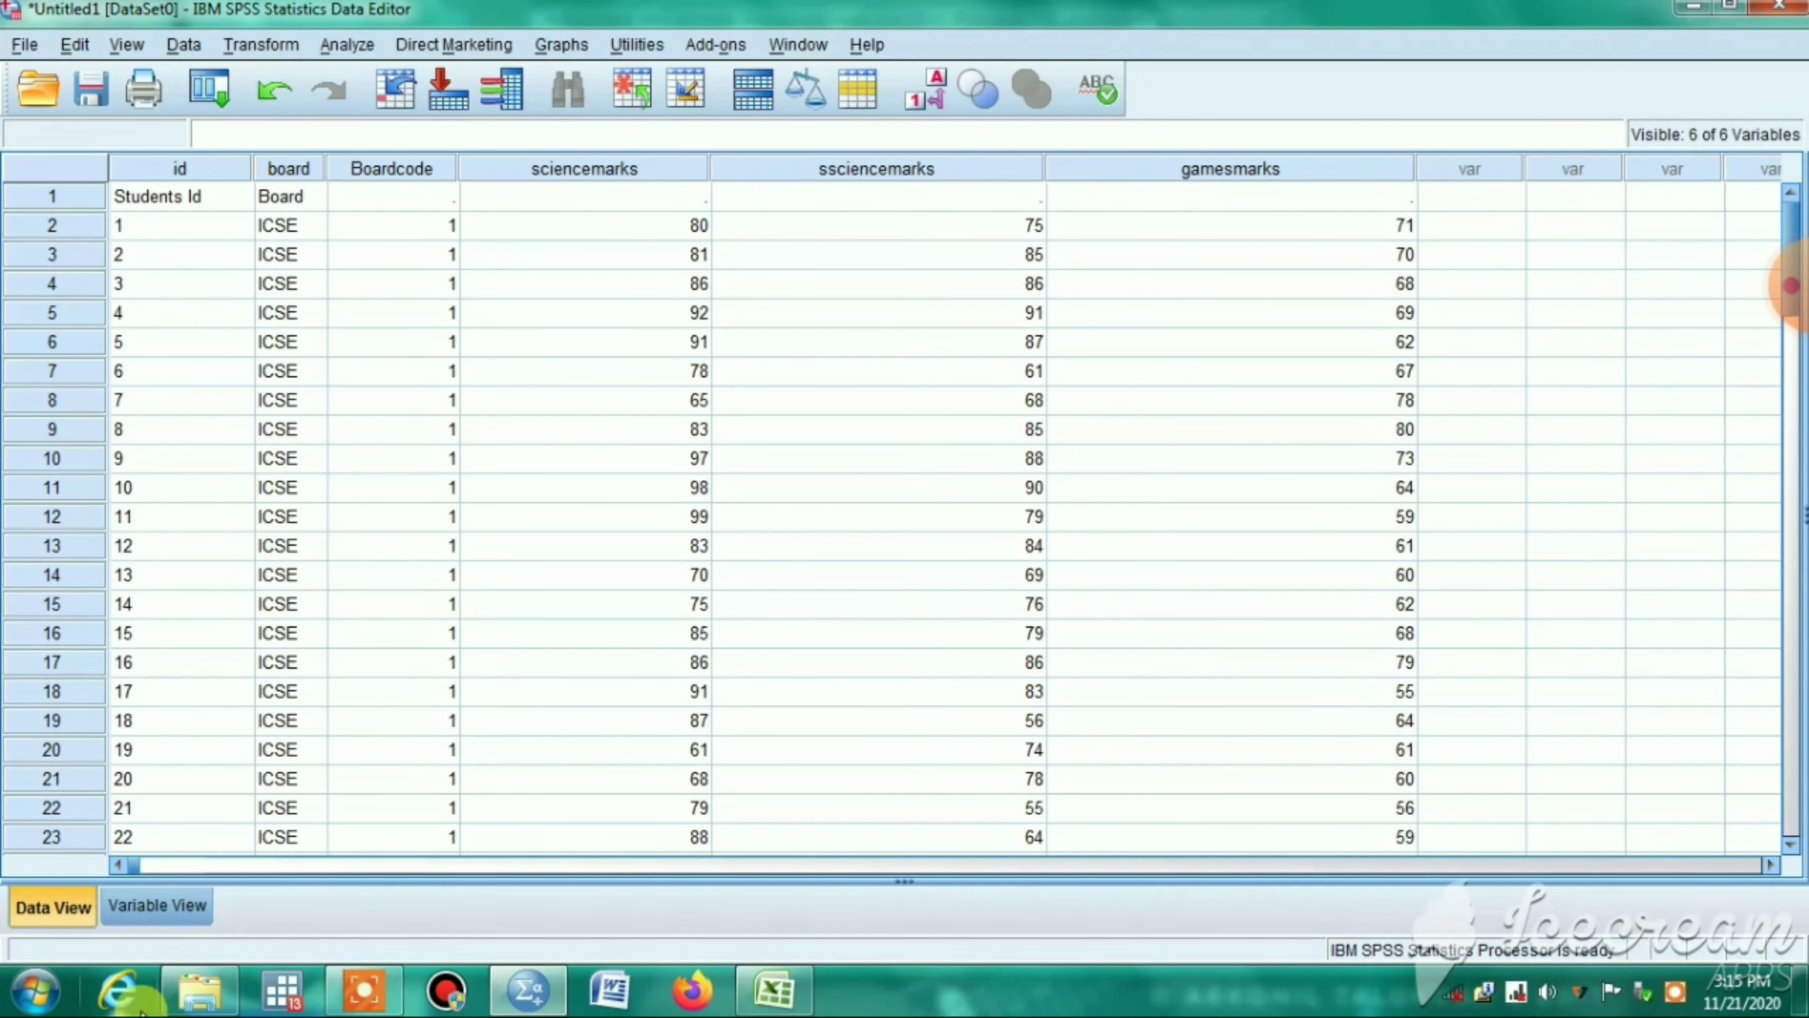
pyautogui.click(173, 908)
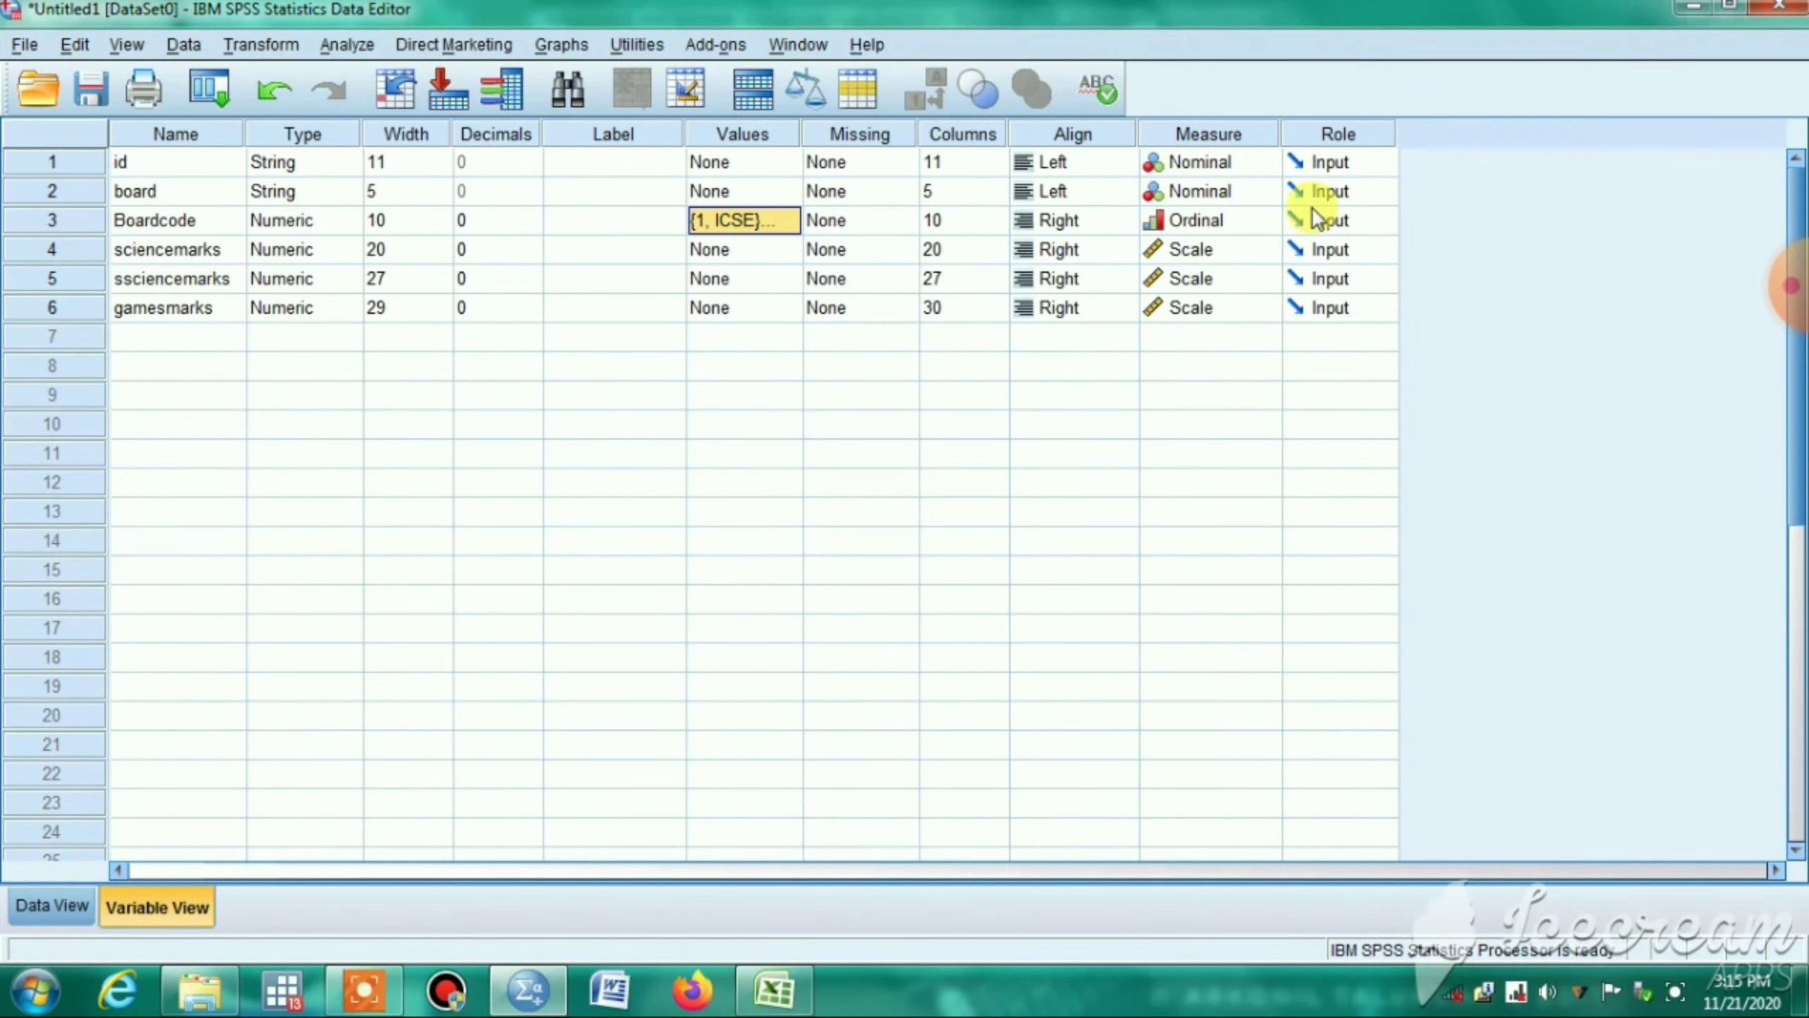
pyautogui.click(342, 51)
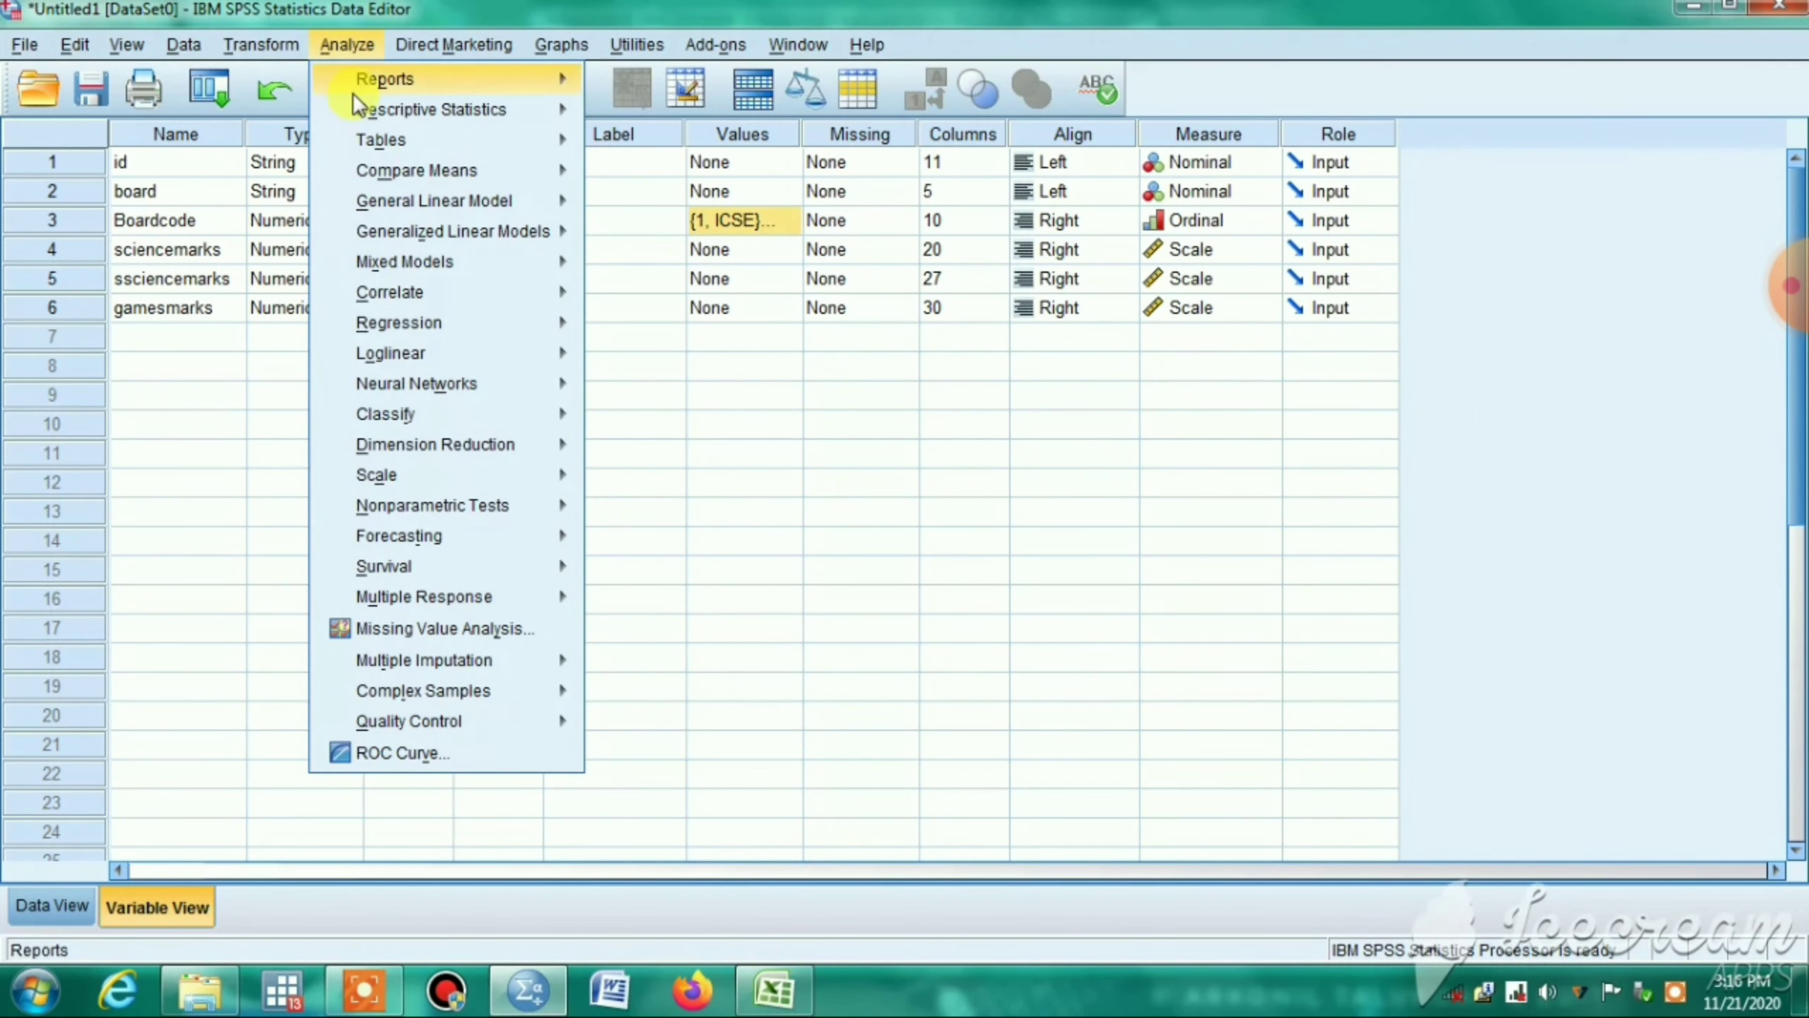
pyautogui.moveTo(373, 171)
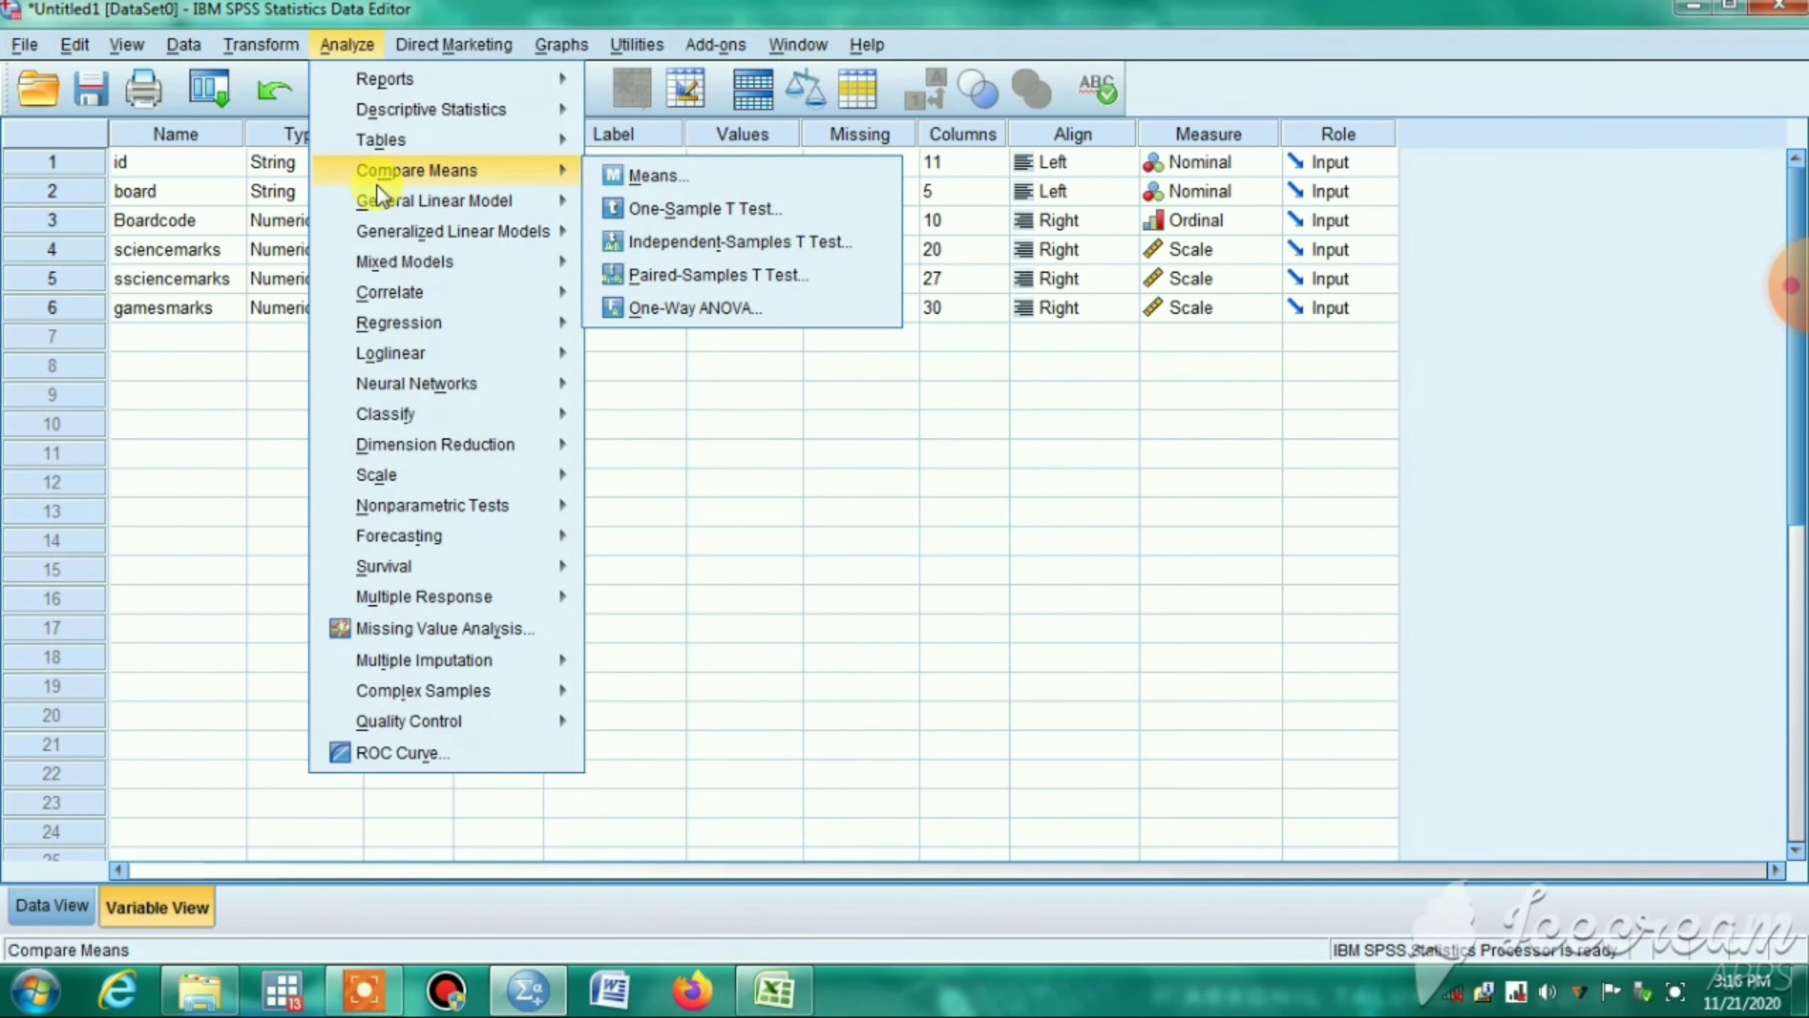
pyautogui.moveTo(387, 213)
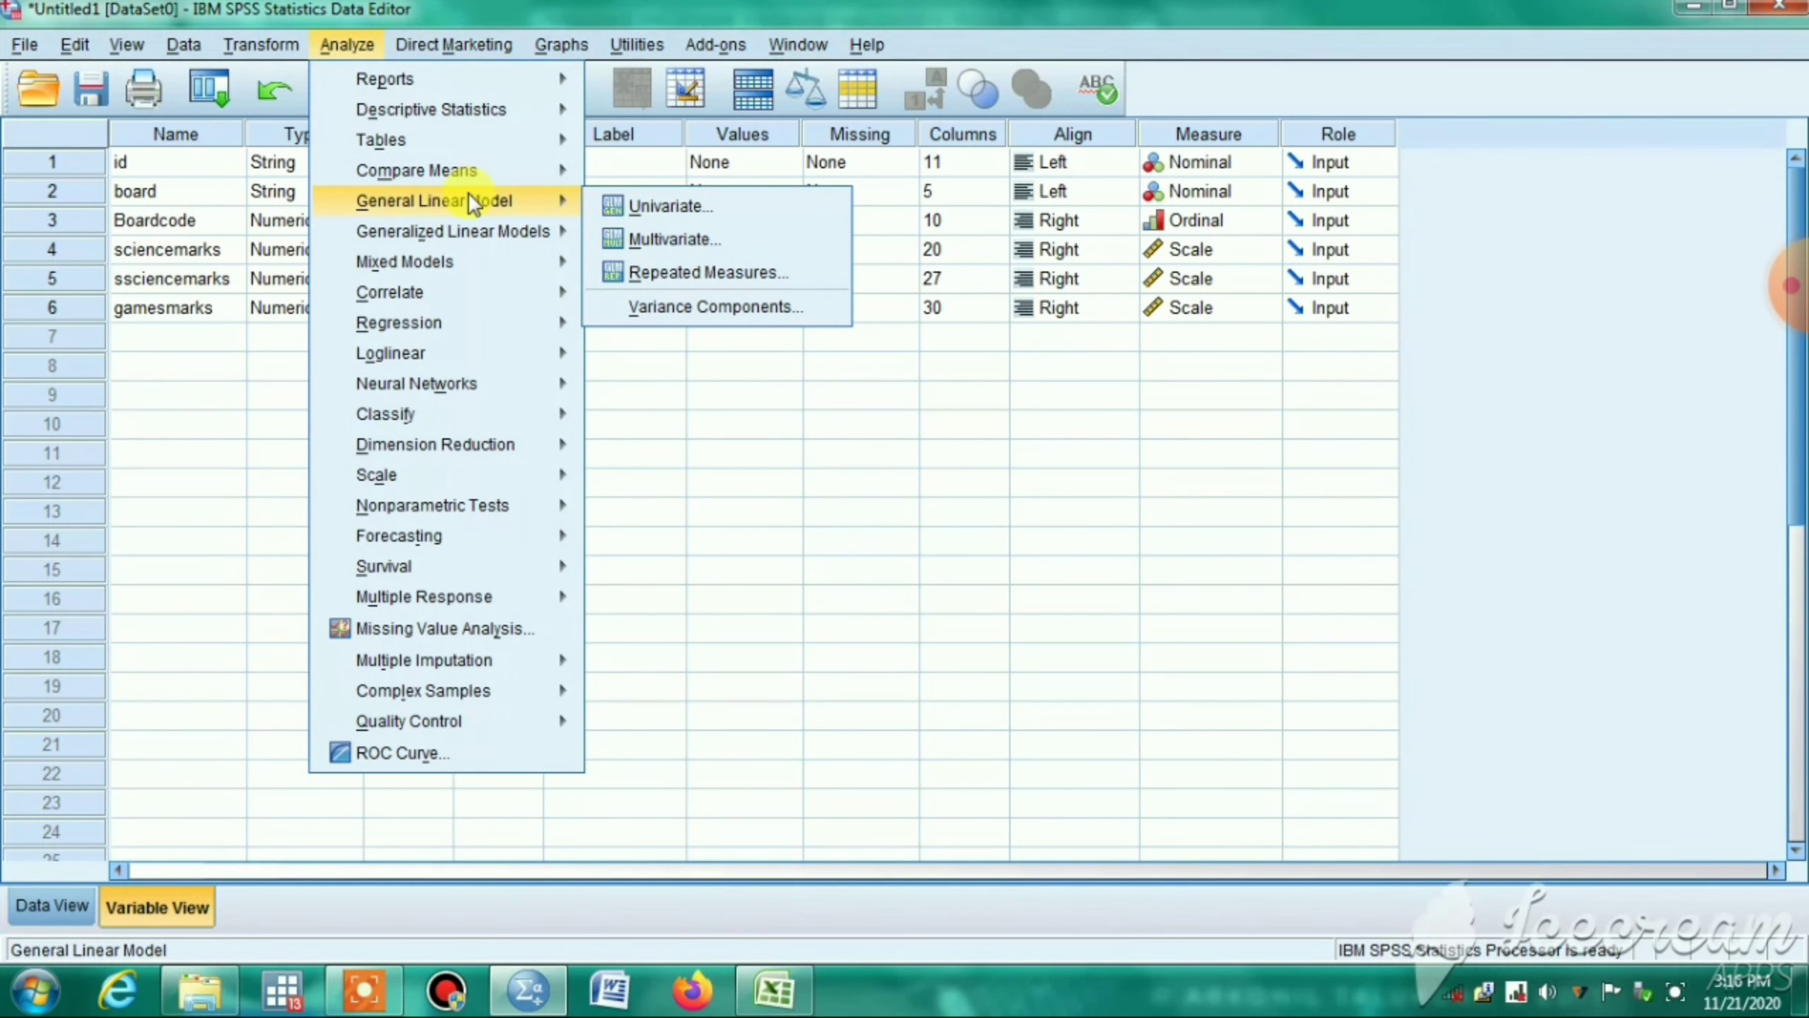
pyautogui.click(661, 205)
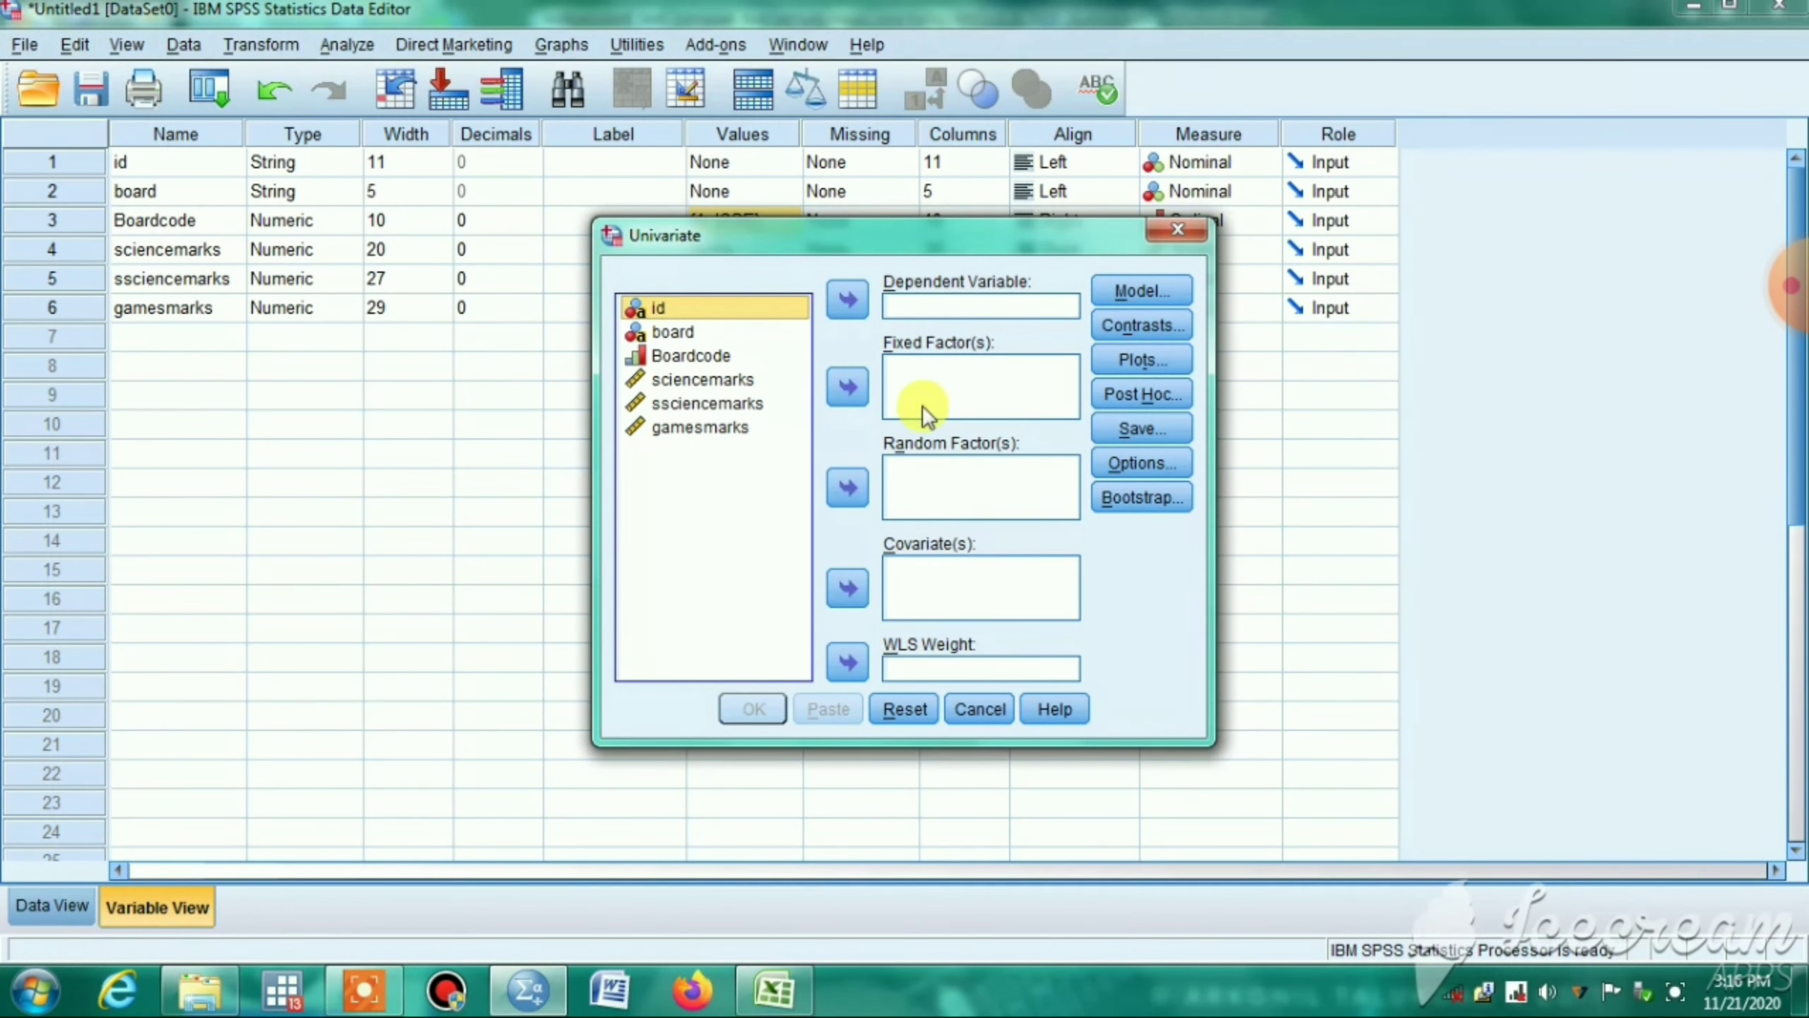
pyautogui.click(1176, 232)
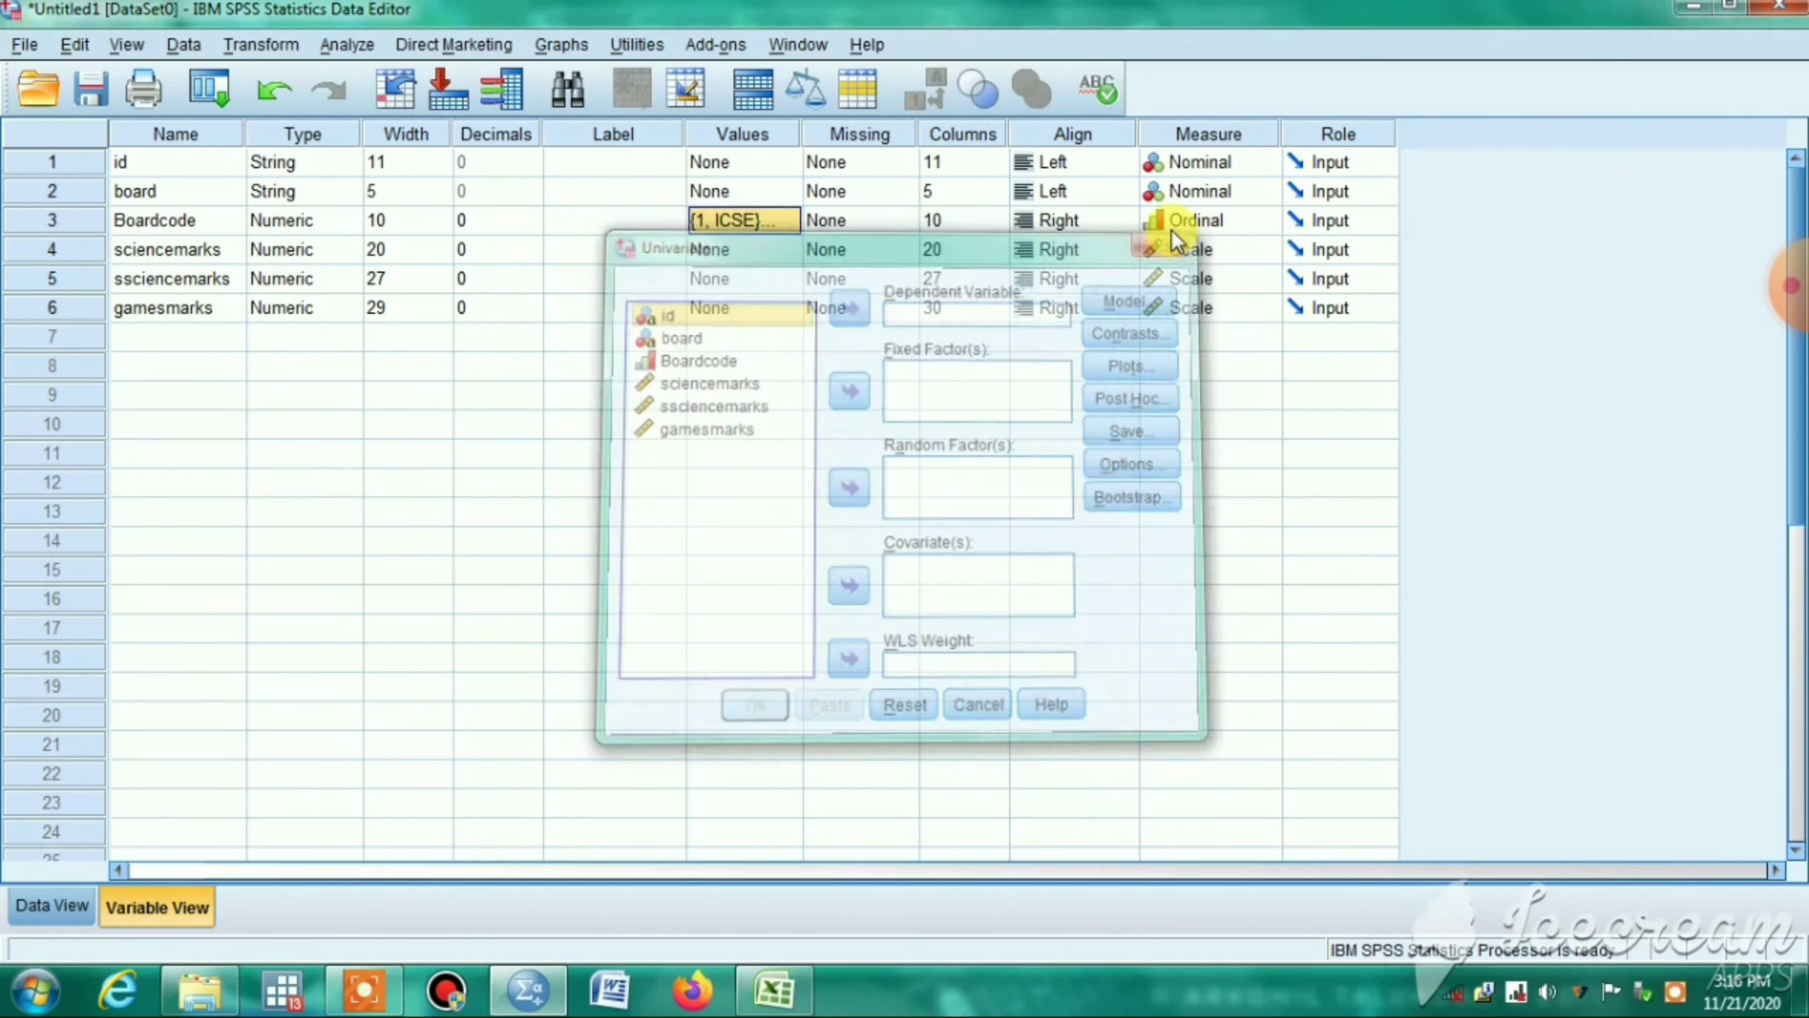
# - Start a Multivariate General Linear Model analysis and reset its previous settings
pyautogui.click(322, 48)
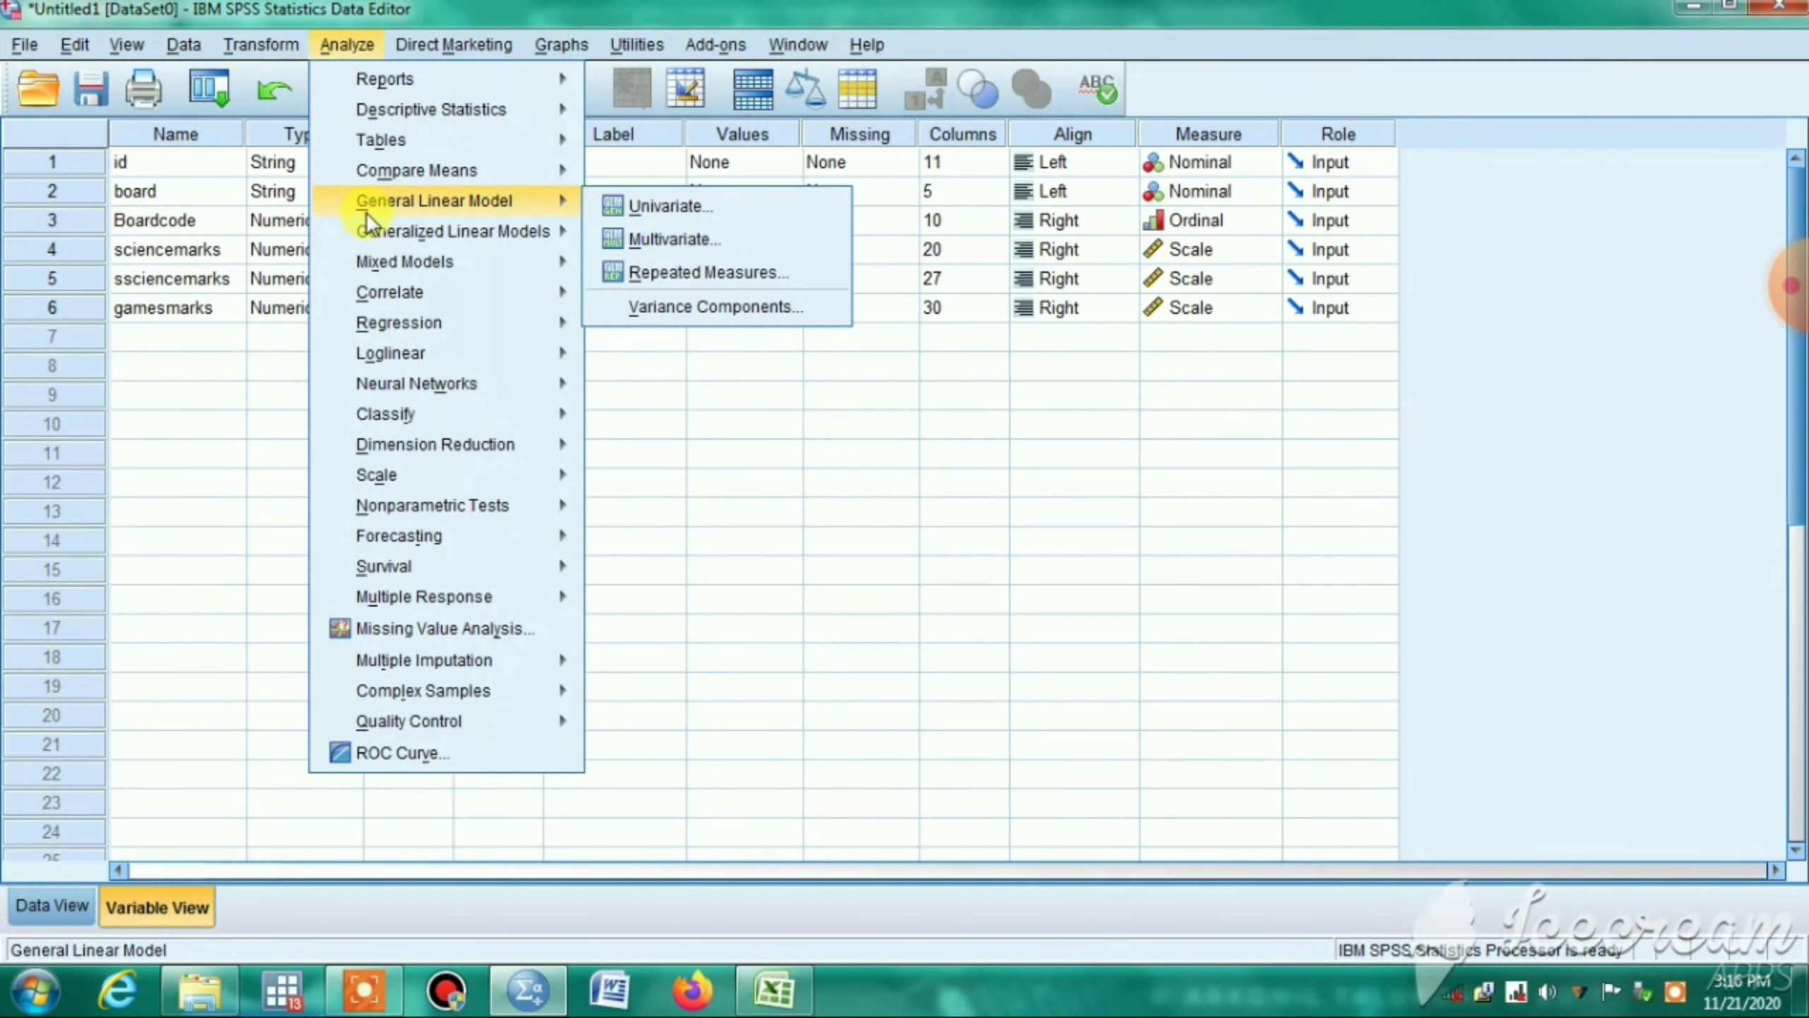
pyautogui.click(662, 239)
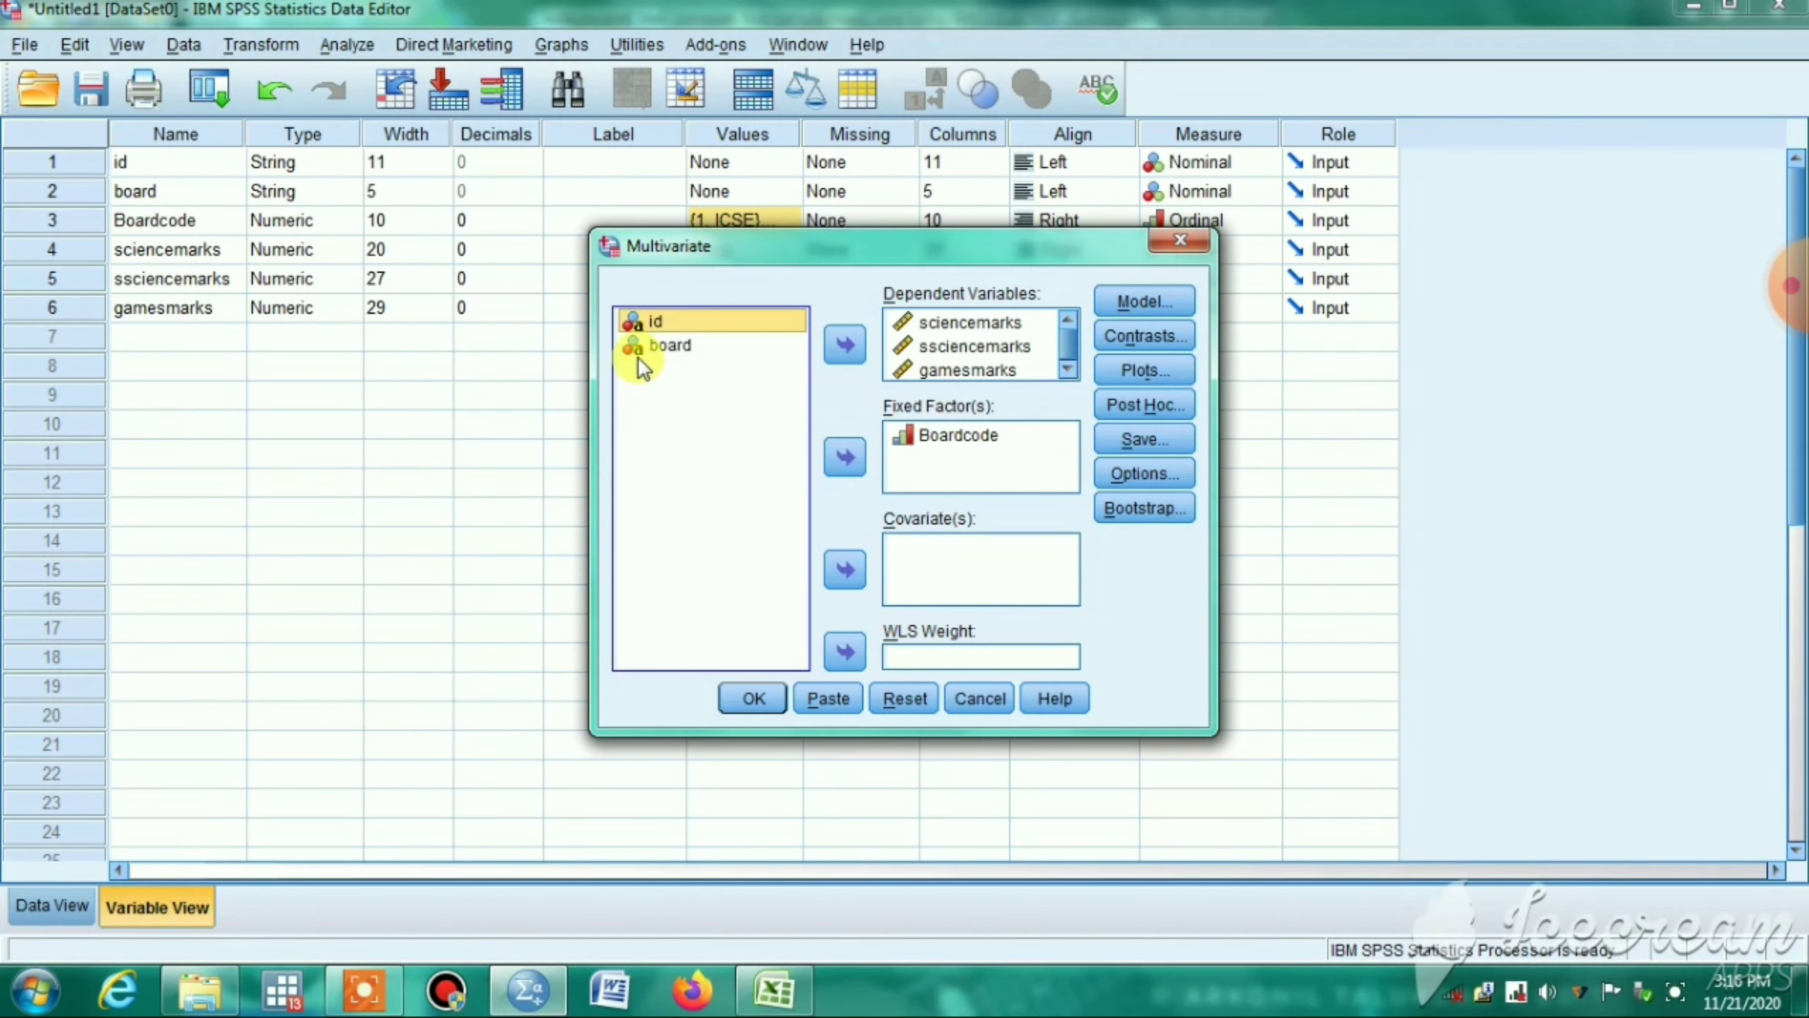
pyautogui.click(904, 698)
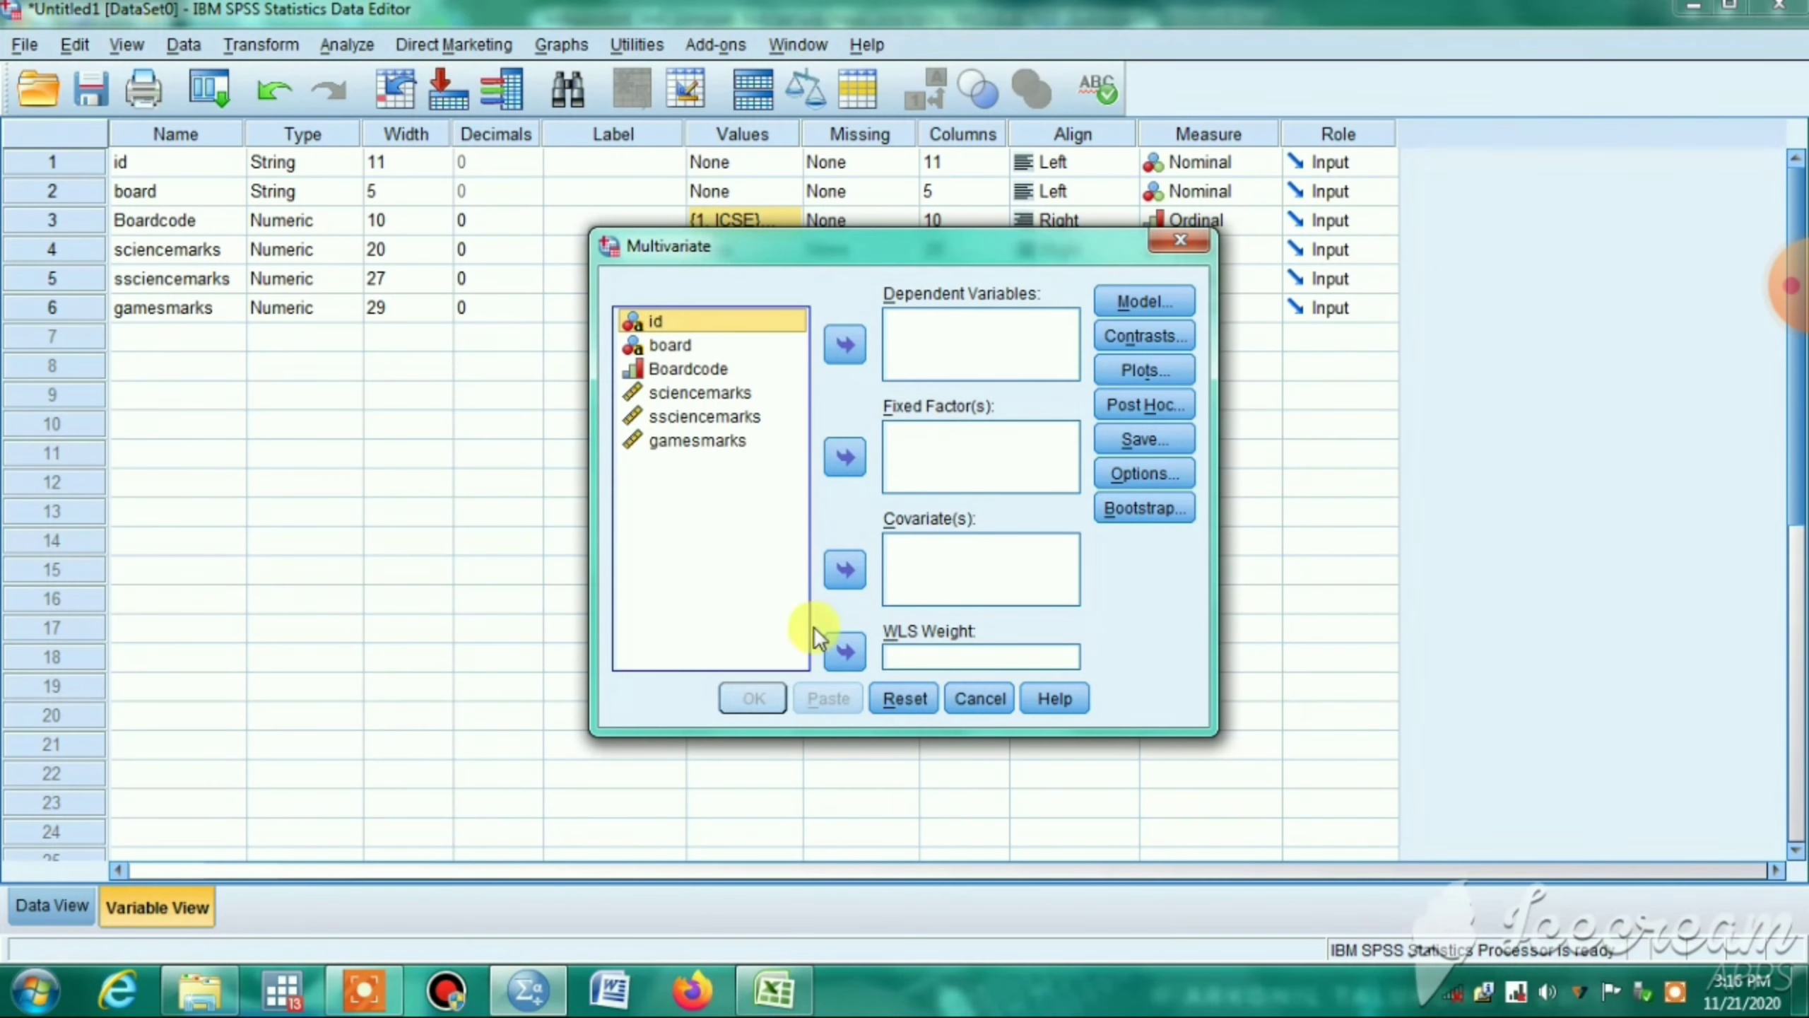
# - Assign sciencemarks, ssciencemarks and gamesmarks as the dependent variables and Boardcode as the fixed factor
pyautogui.click(684, 393)
pyautogui.click(846, 346)
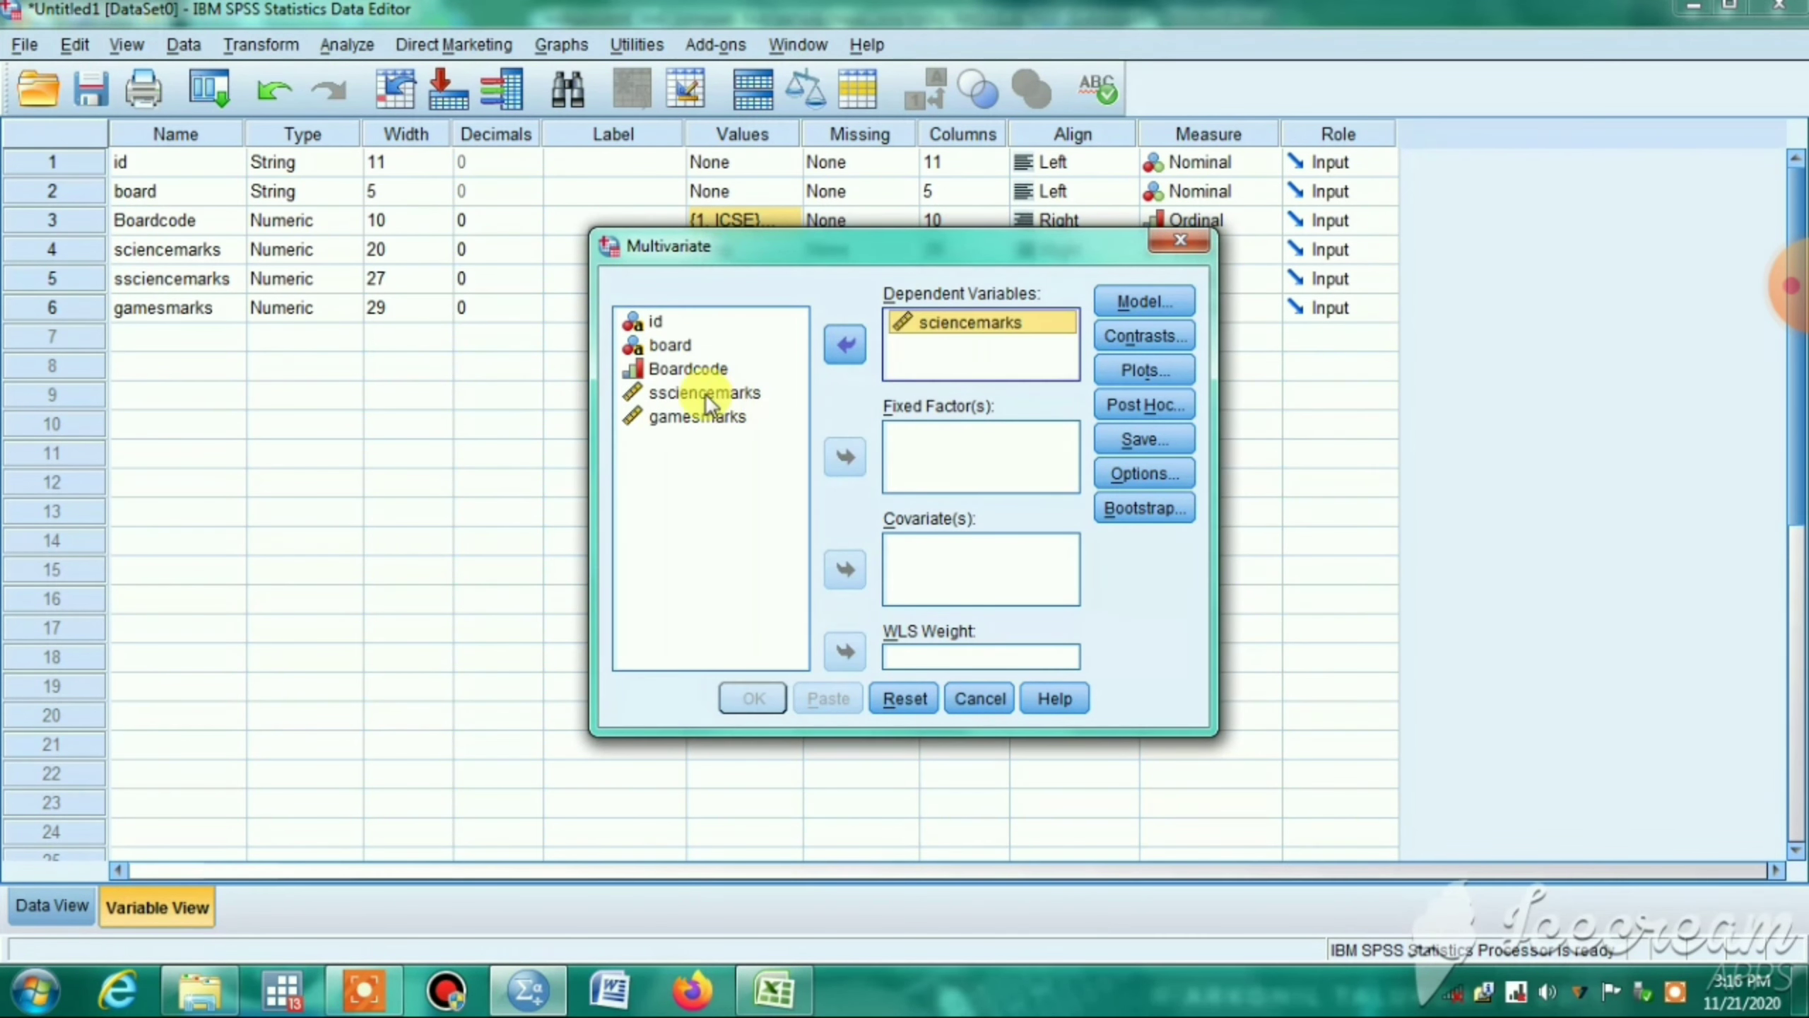
pyautogui.click(704, 393)
pyautogui.click(845, 346)
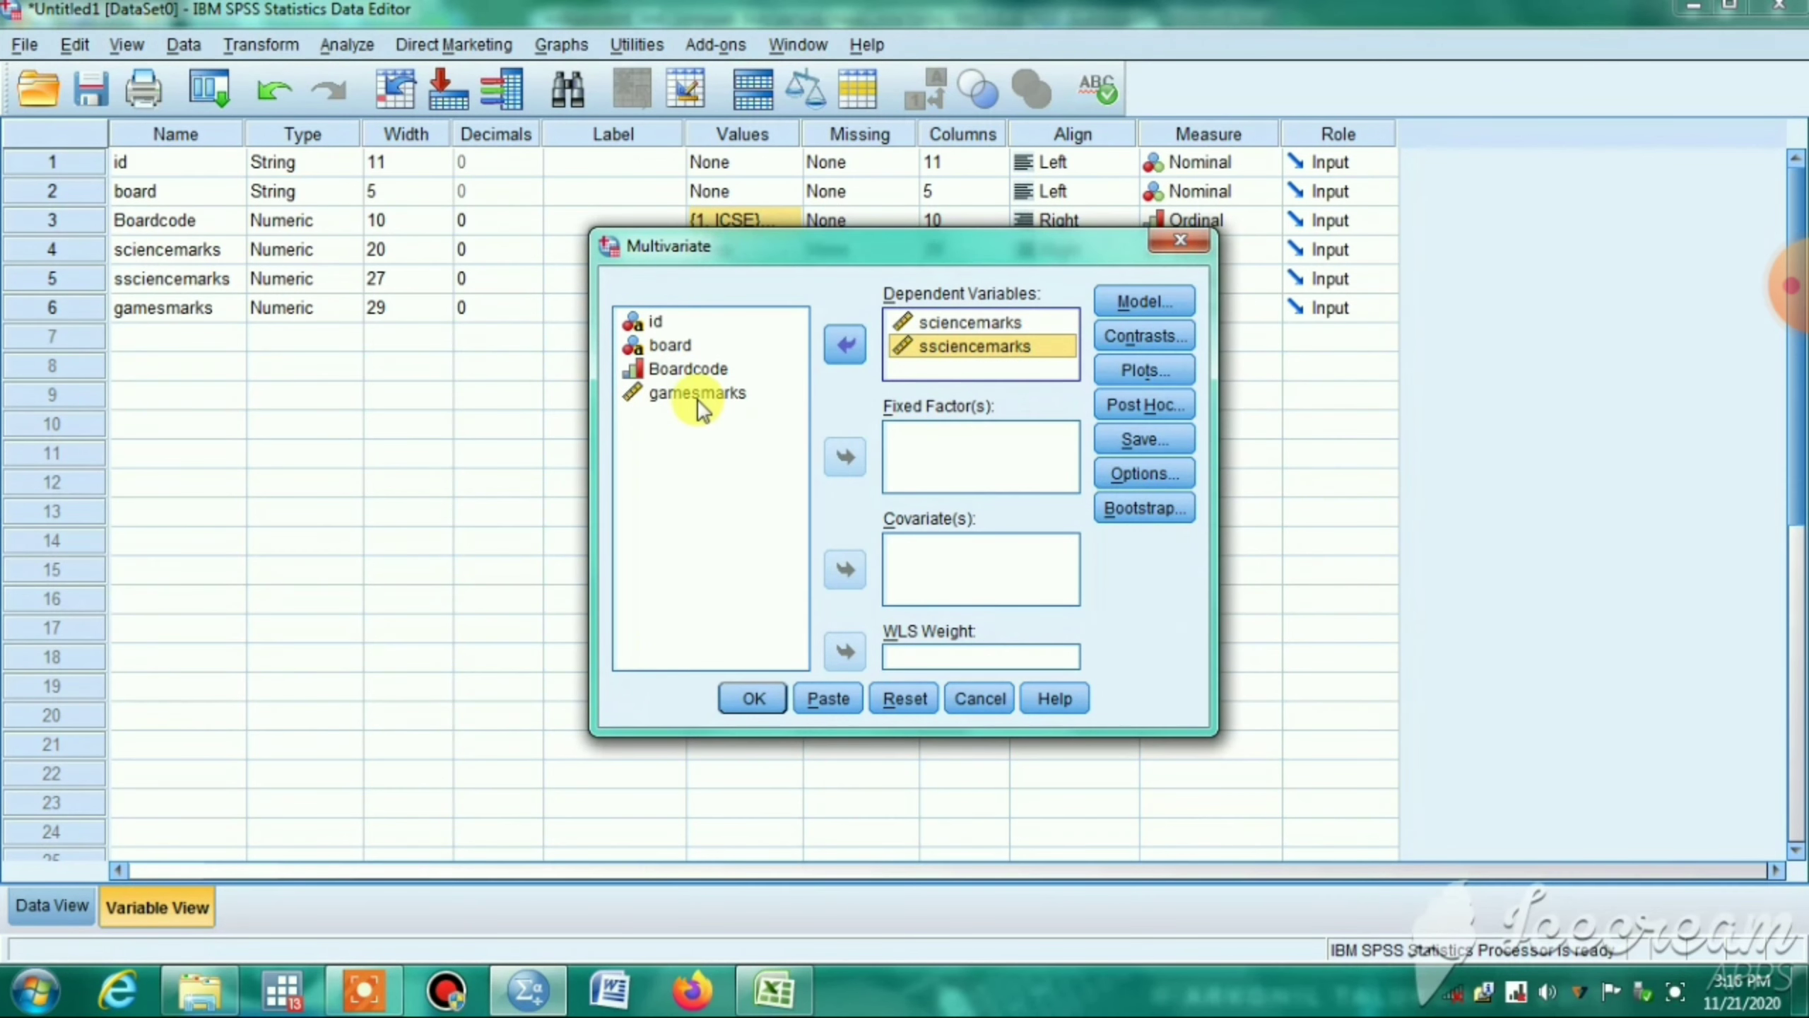
pyautogui.click(698, 394)
pyautogui.click(844, 346)
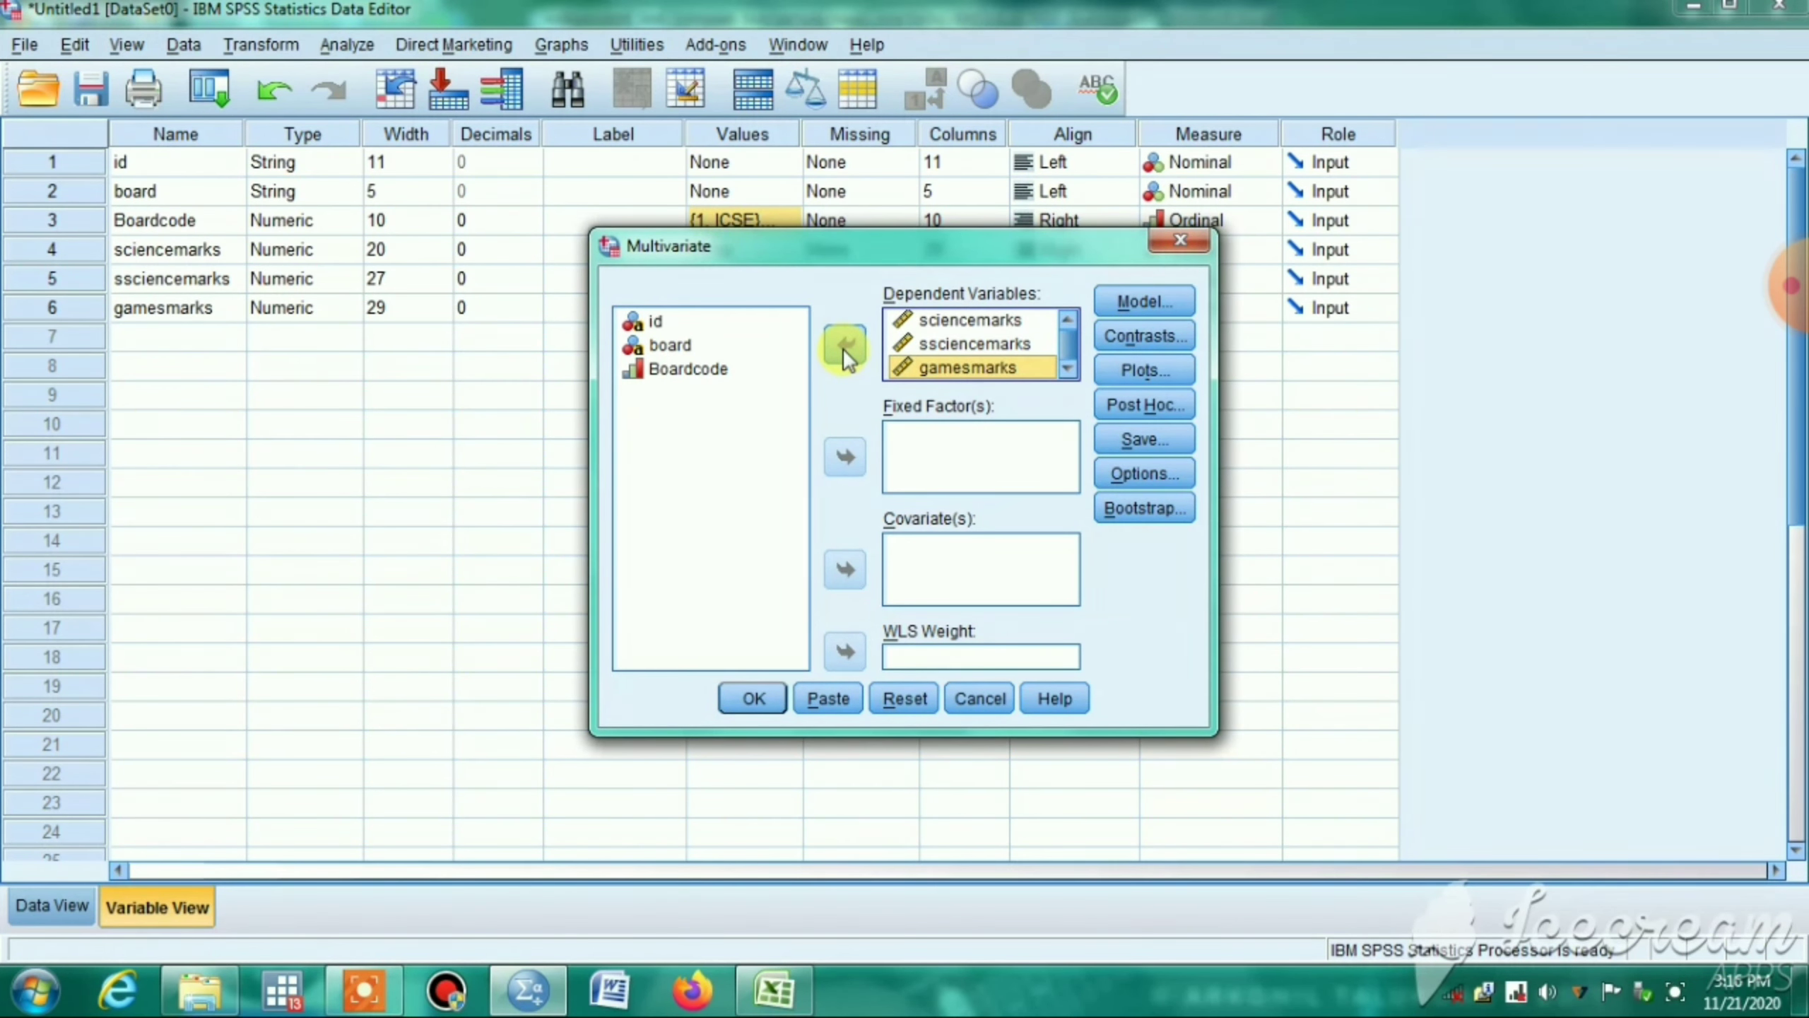
pyautogui.click(666, 369)
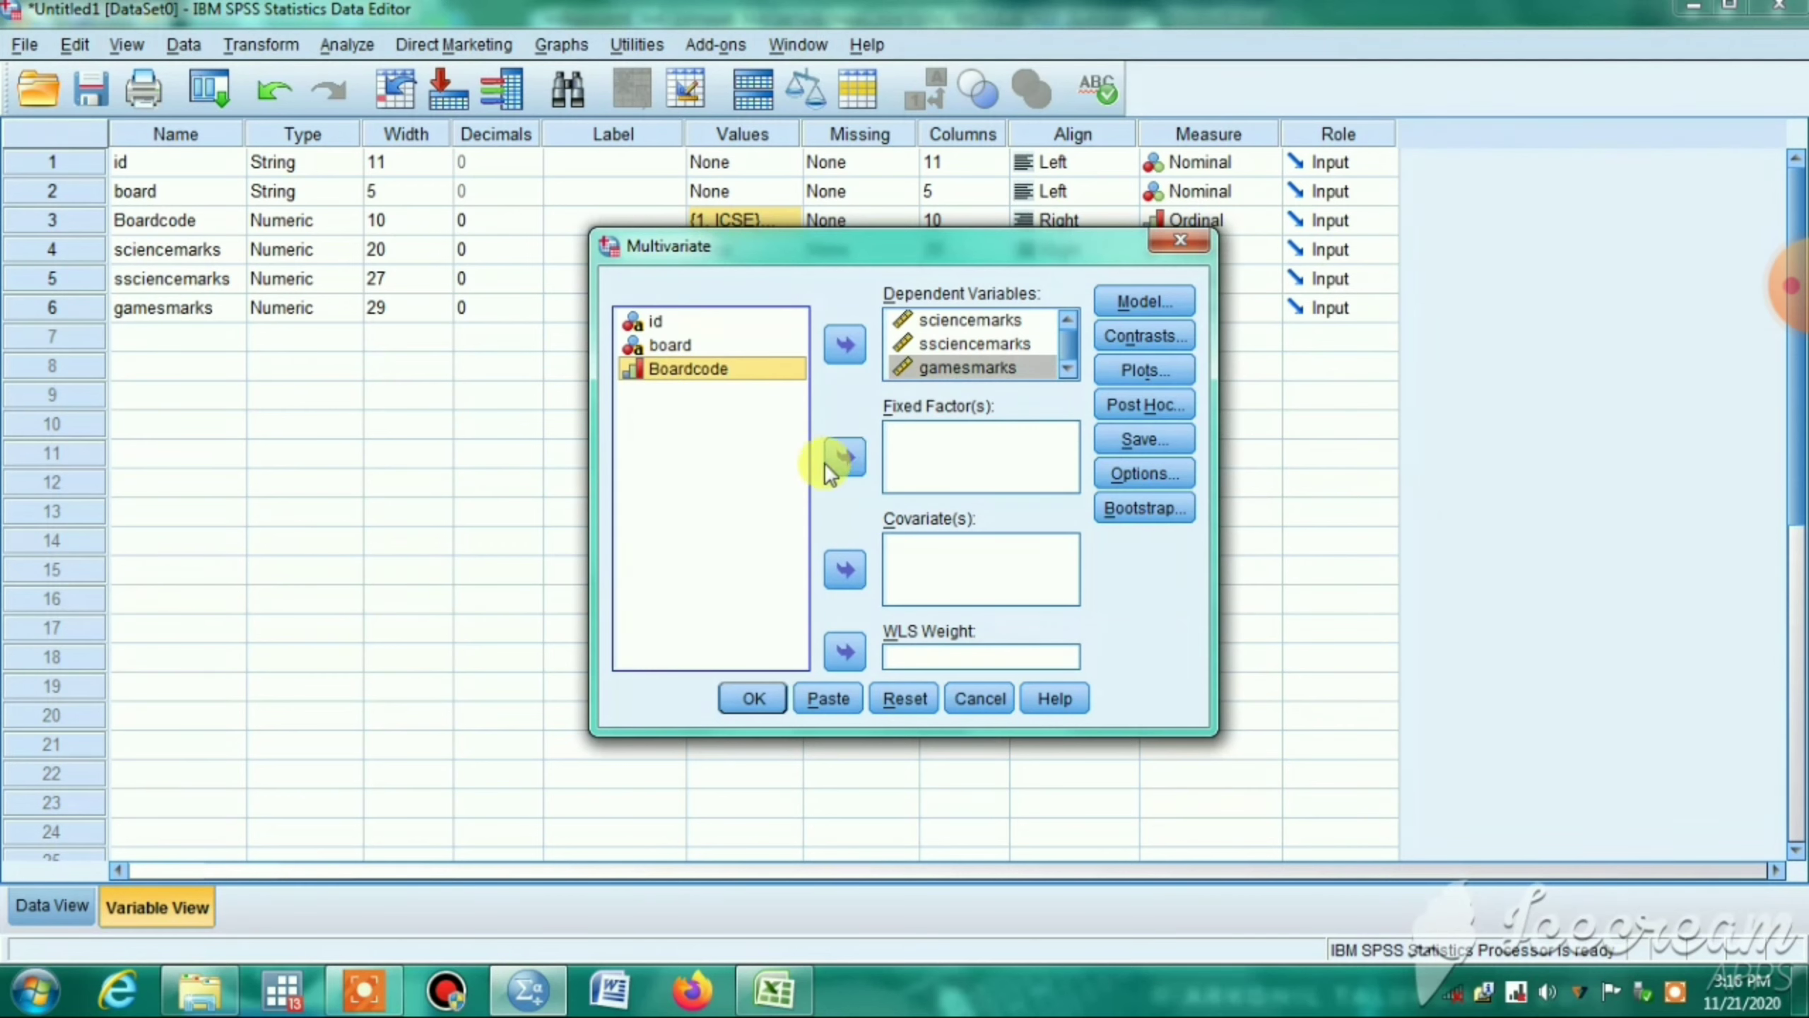
pyautogui.click(848, 456)
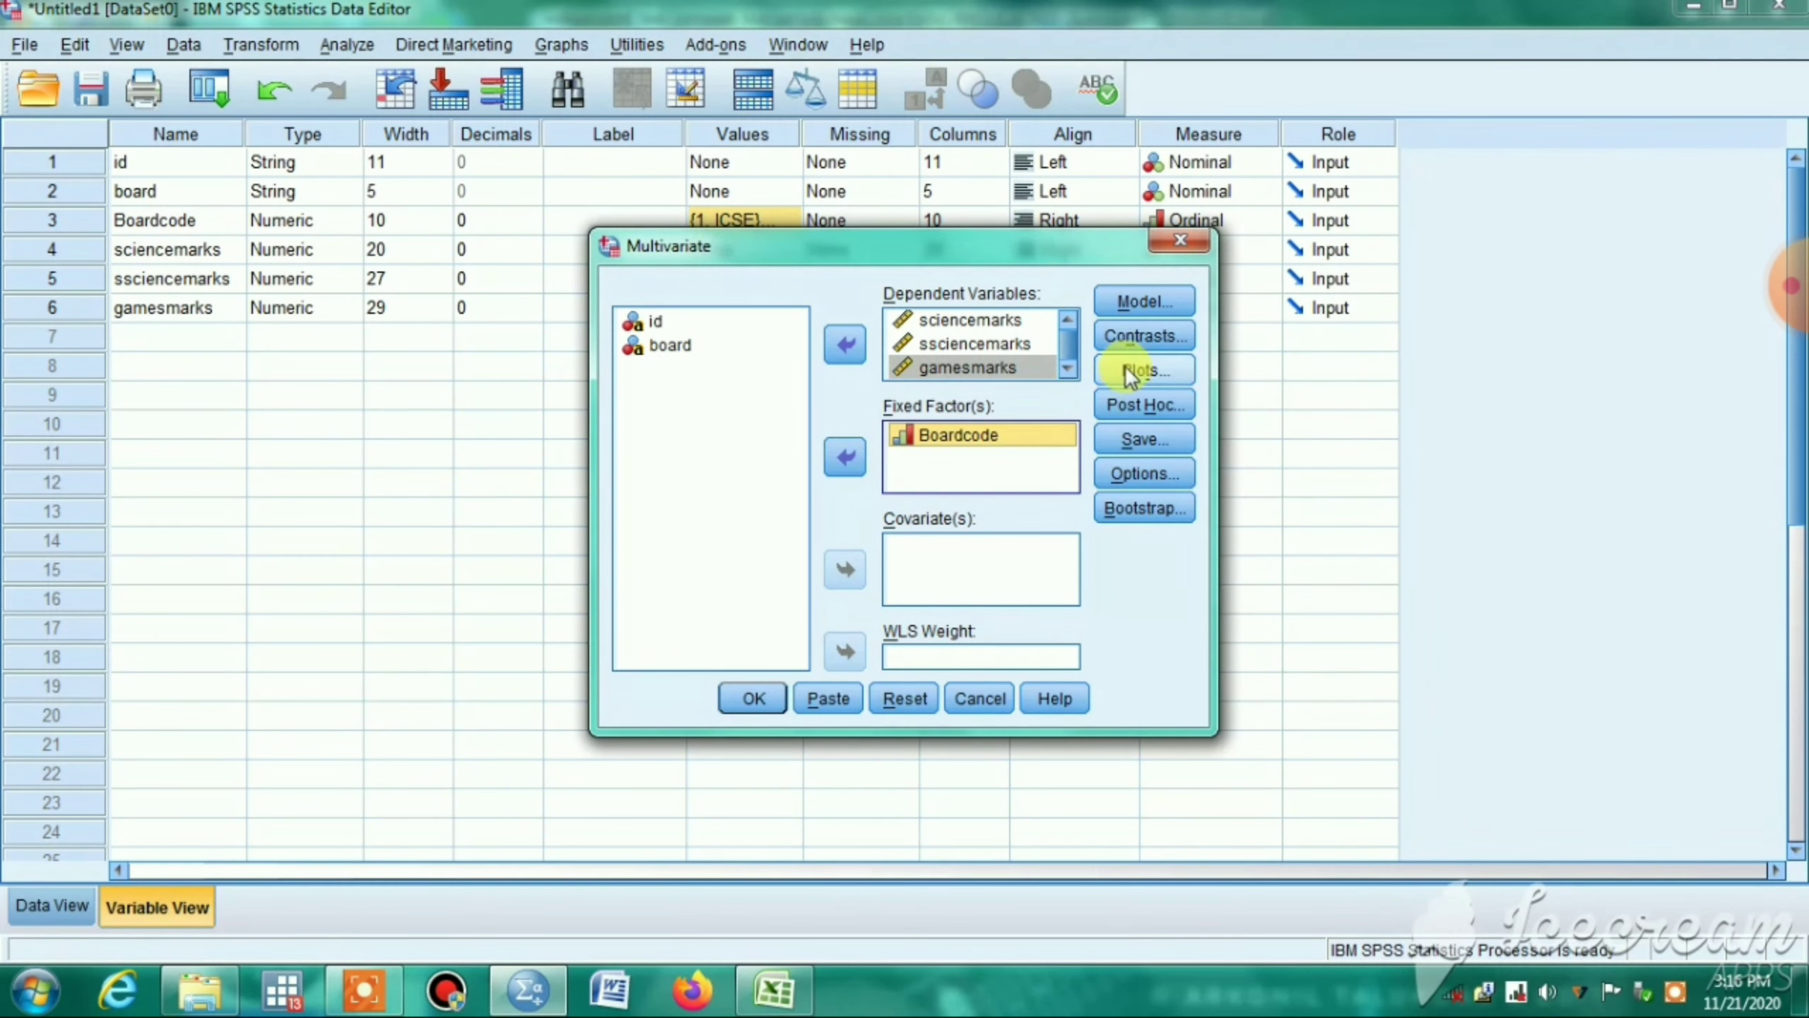
# - Accept the full factorial model and choose the Simple contrast type with the last category as reference
pyautogui.click(1122, 300)
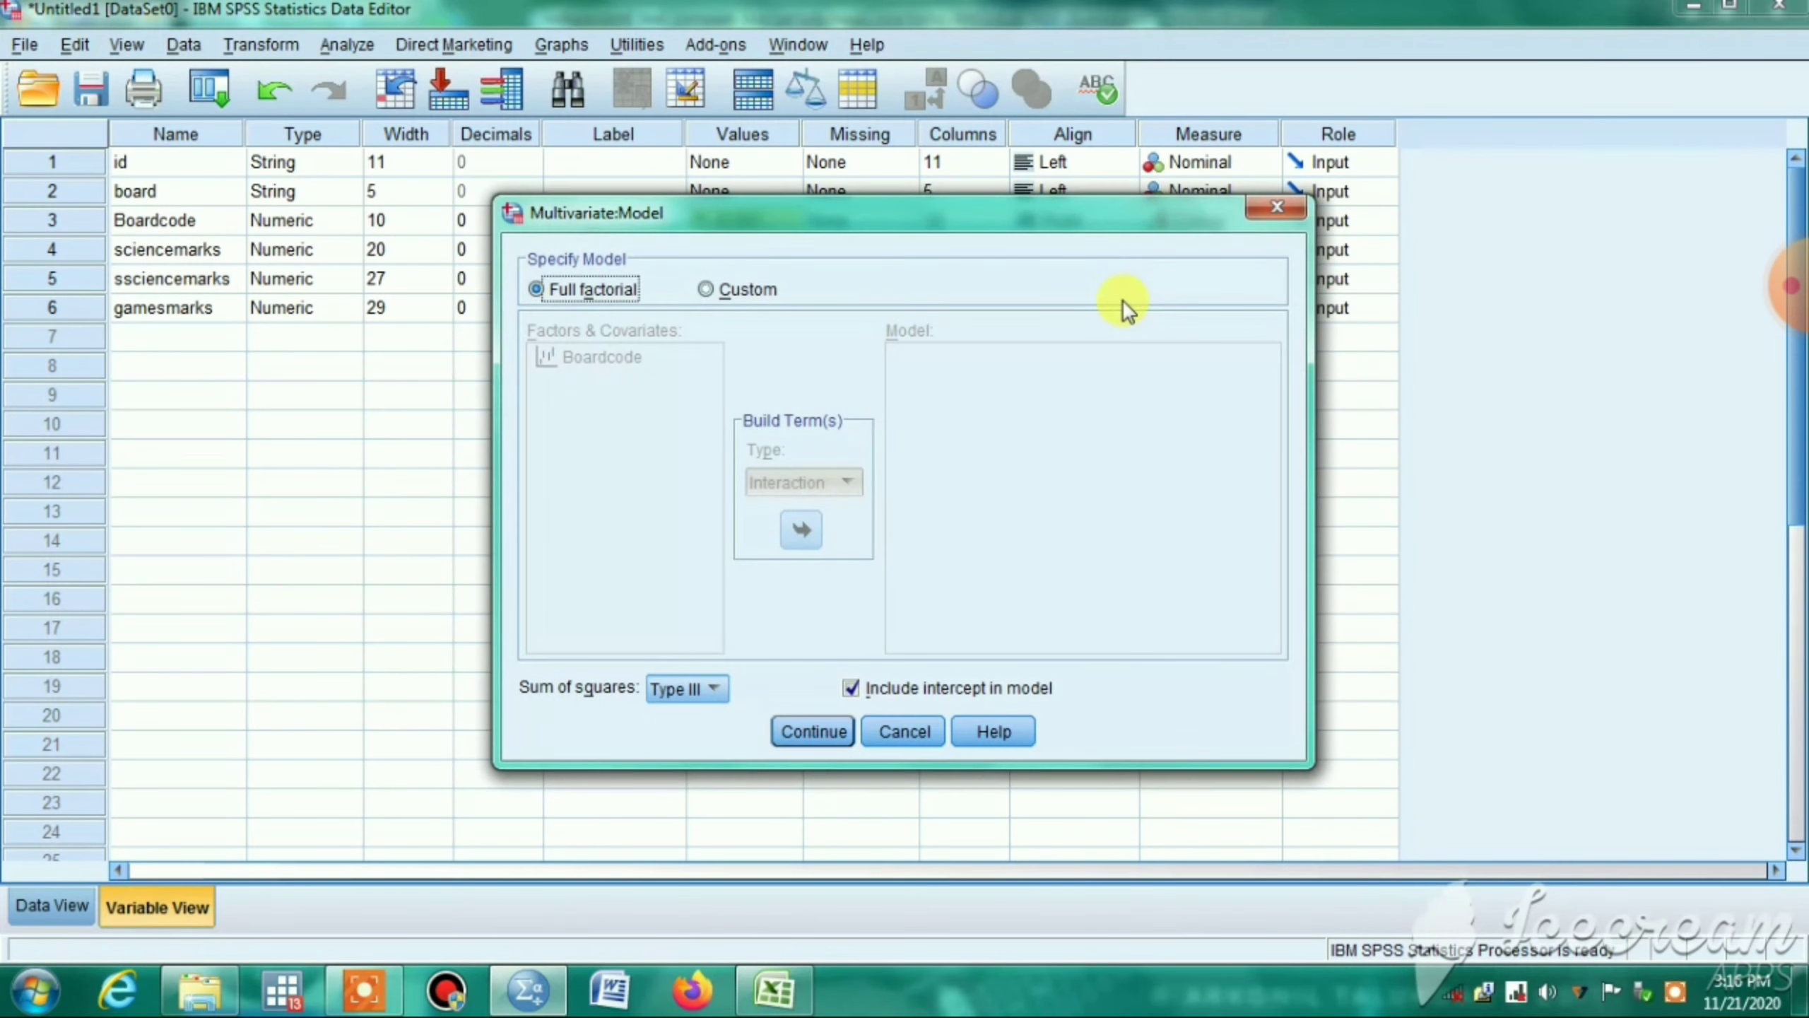
pyautogui.click(797, 735)
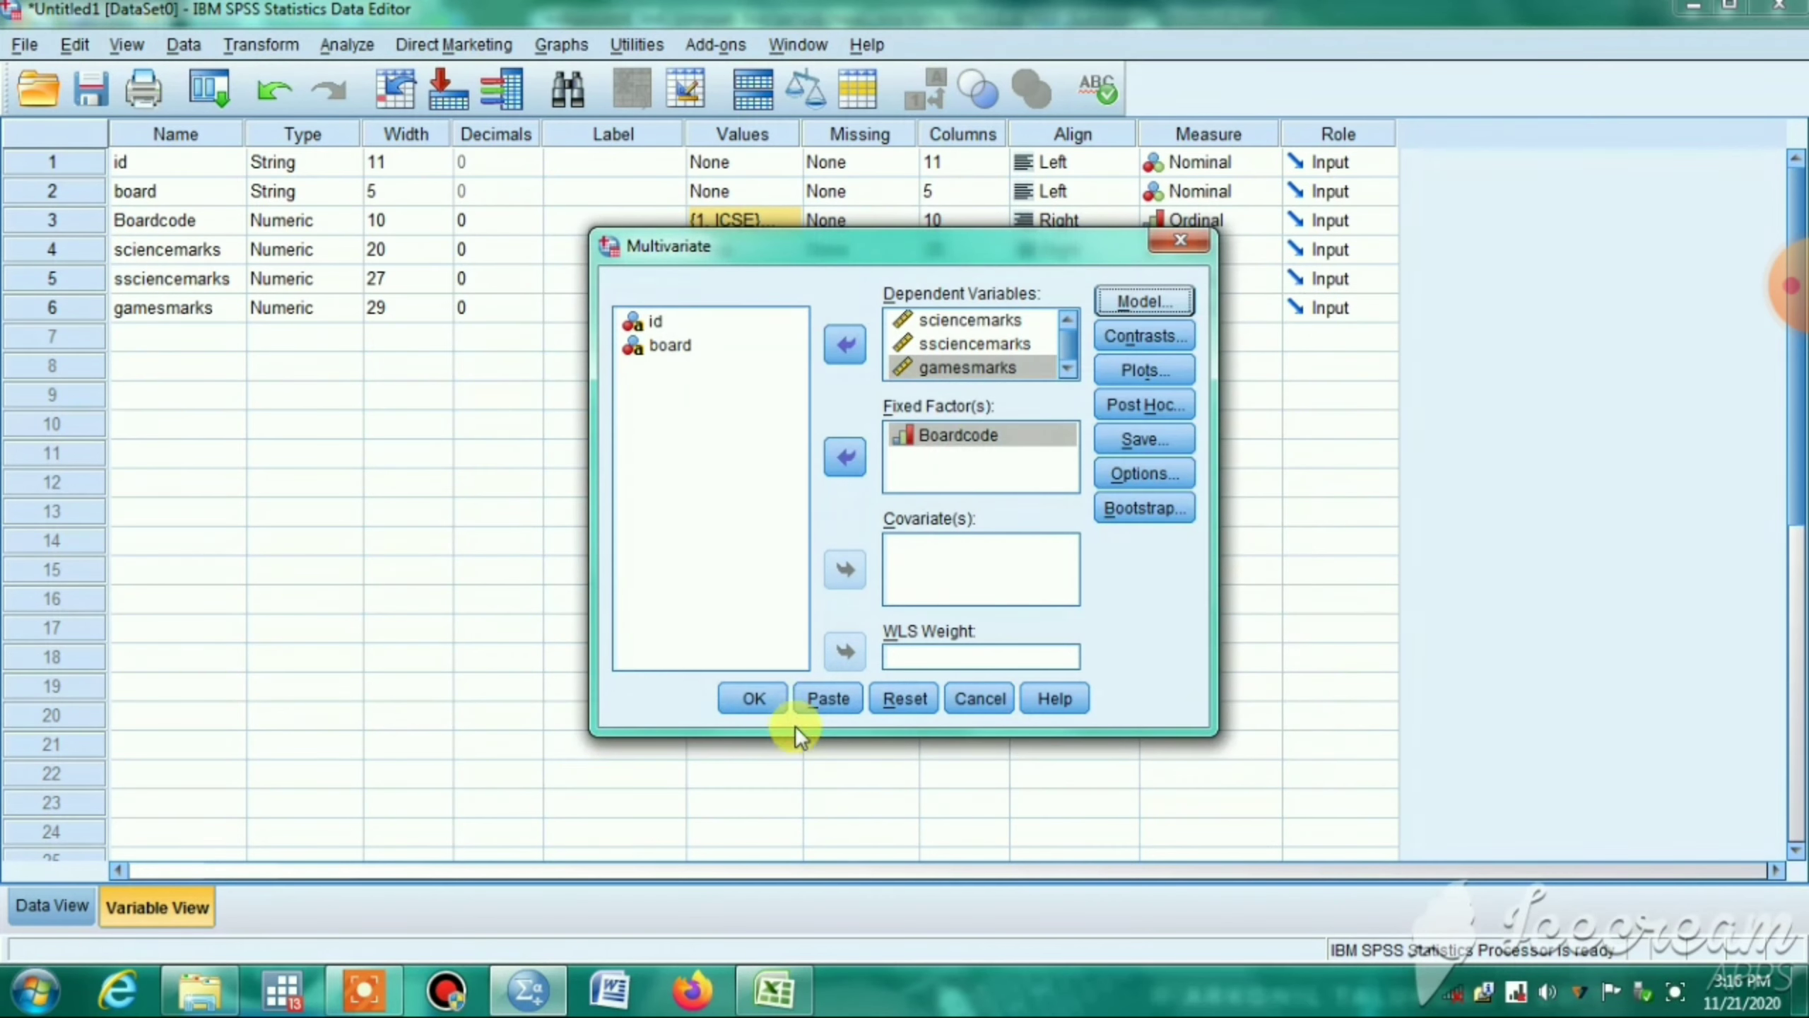
pyautogui.click(1133, 340)
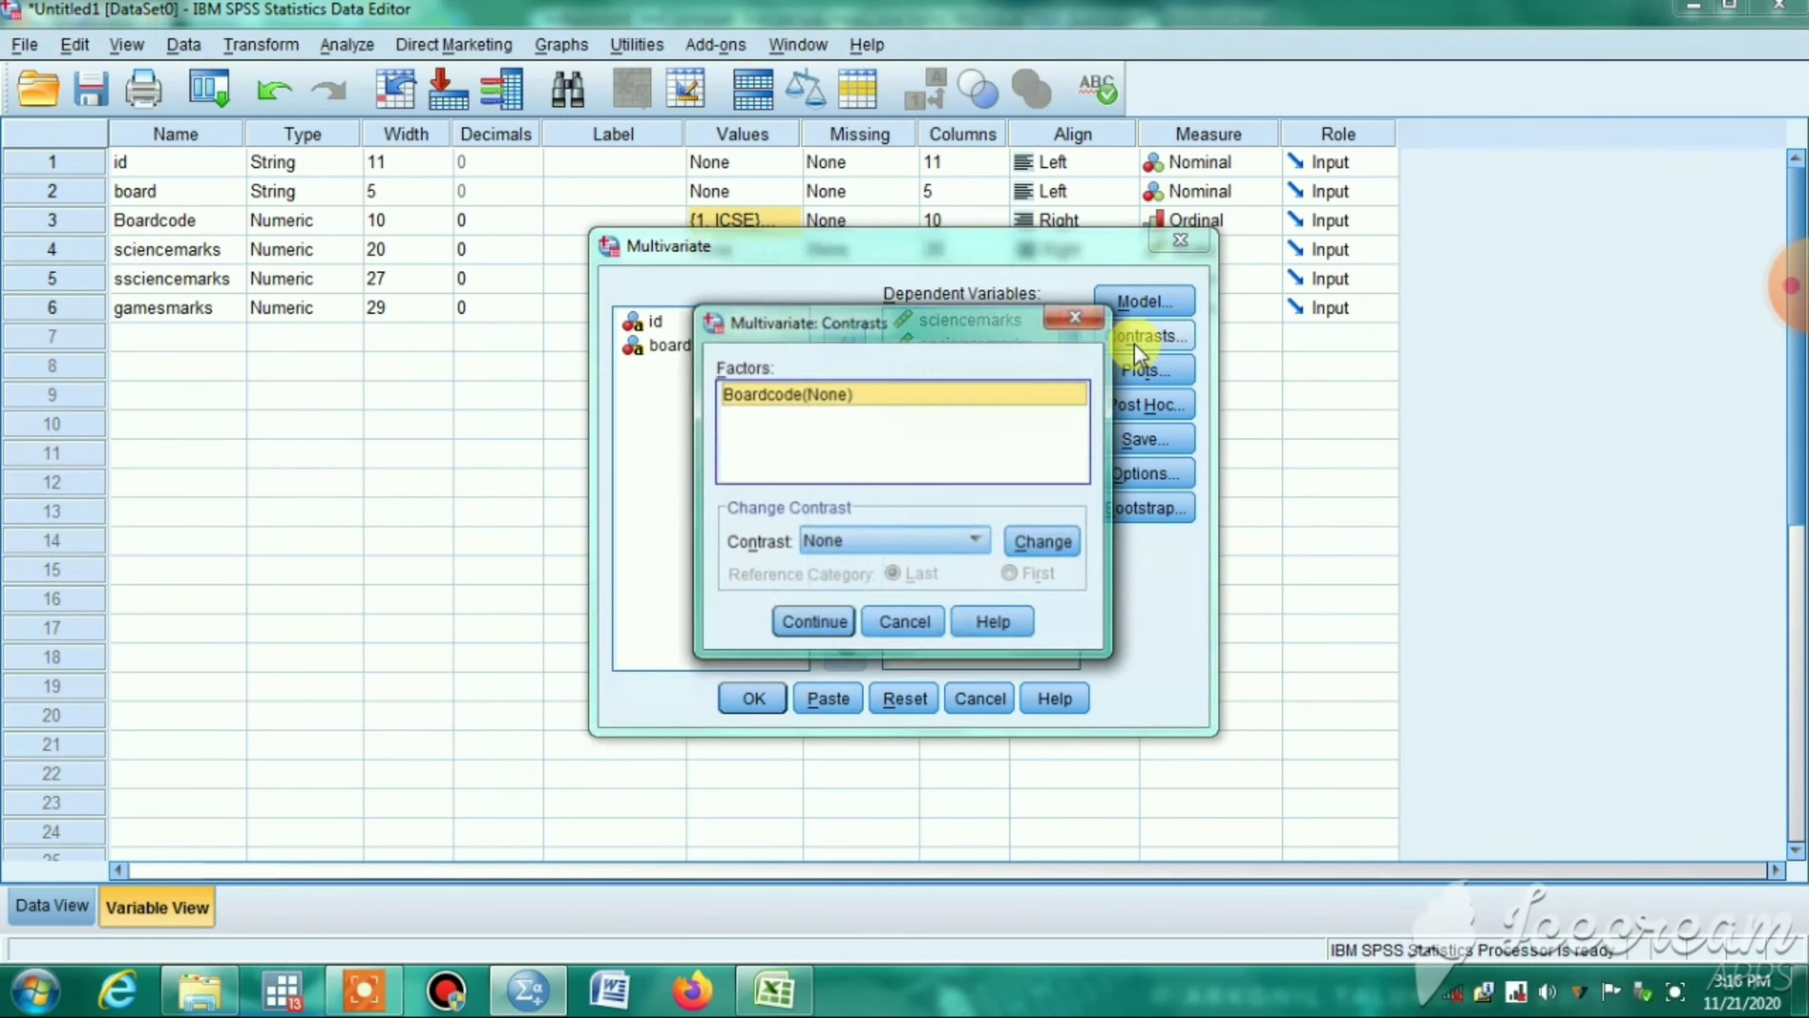
pyautogui.click(973, 541)
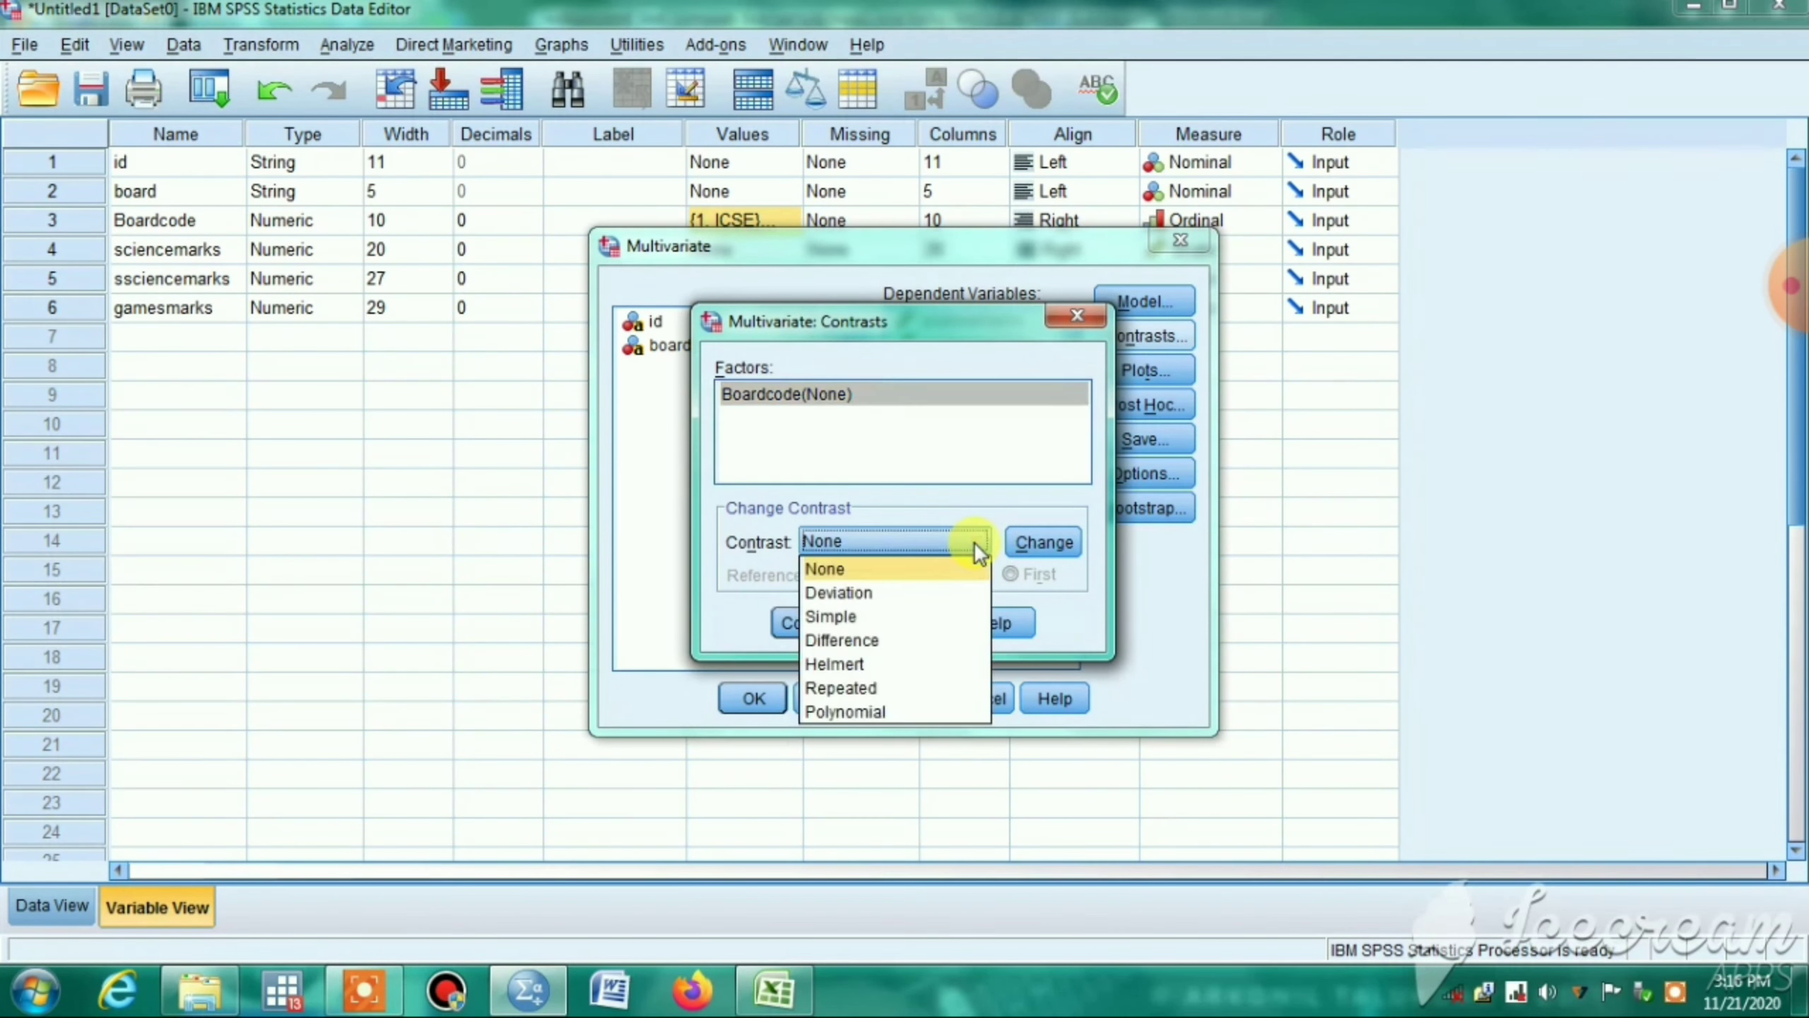
pyautogui.click(833, 617)
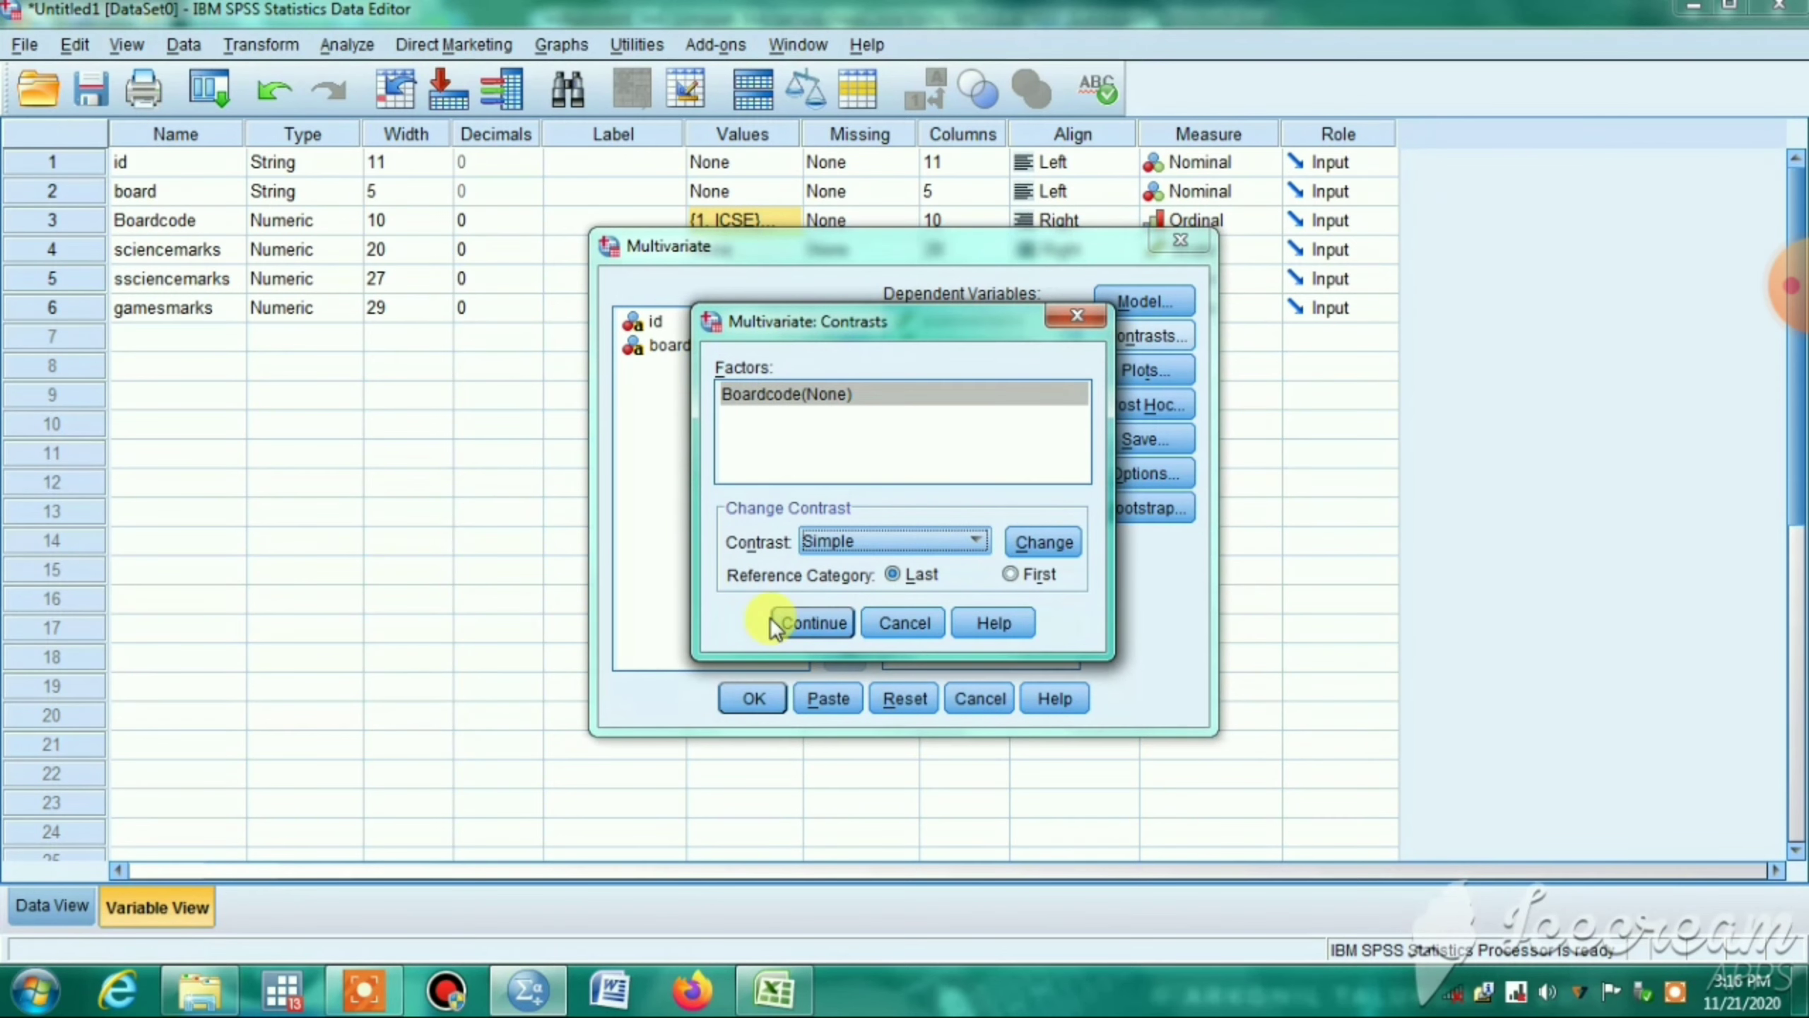
pyautogui.click(811, 623)
# - Add a profile plot with Boardcode on the horizontal axis
pyautogui.click(1142, 369)
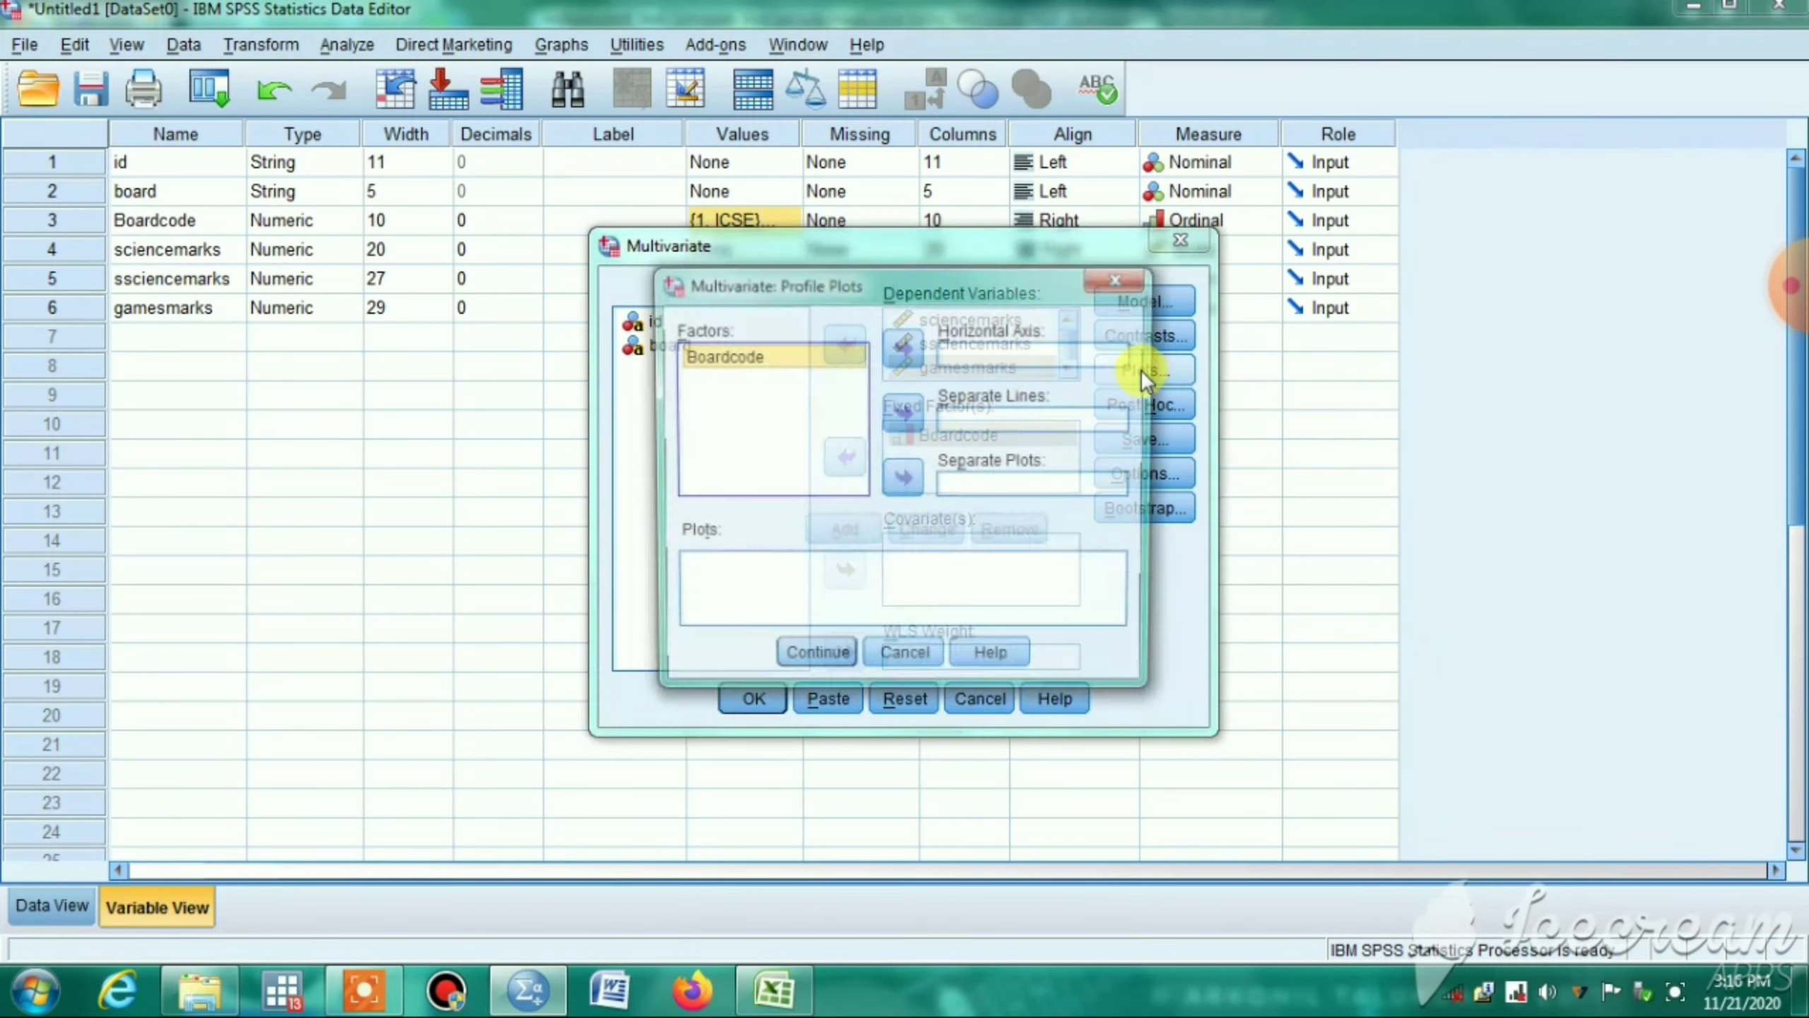
pyautogui.click(894, 355)
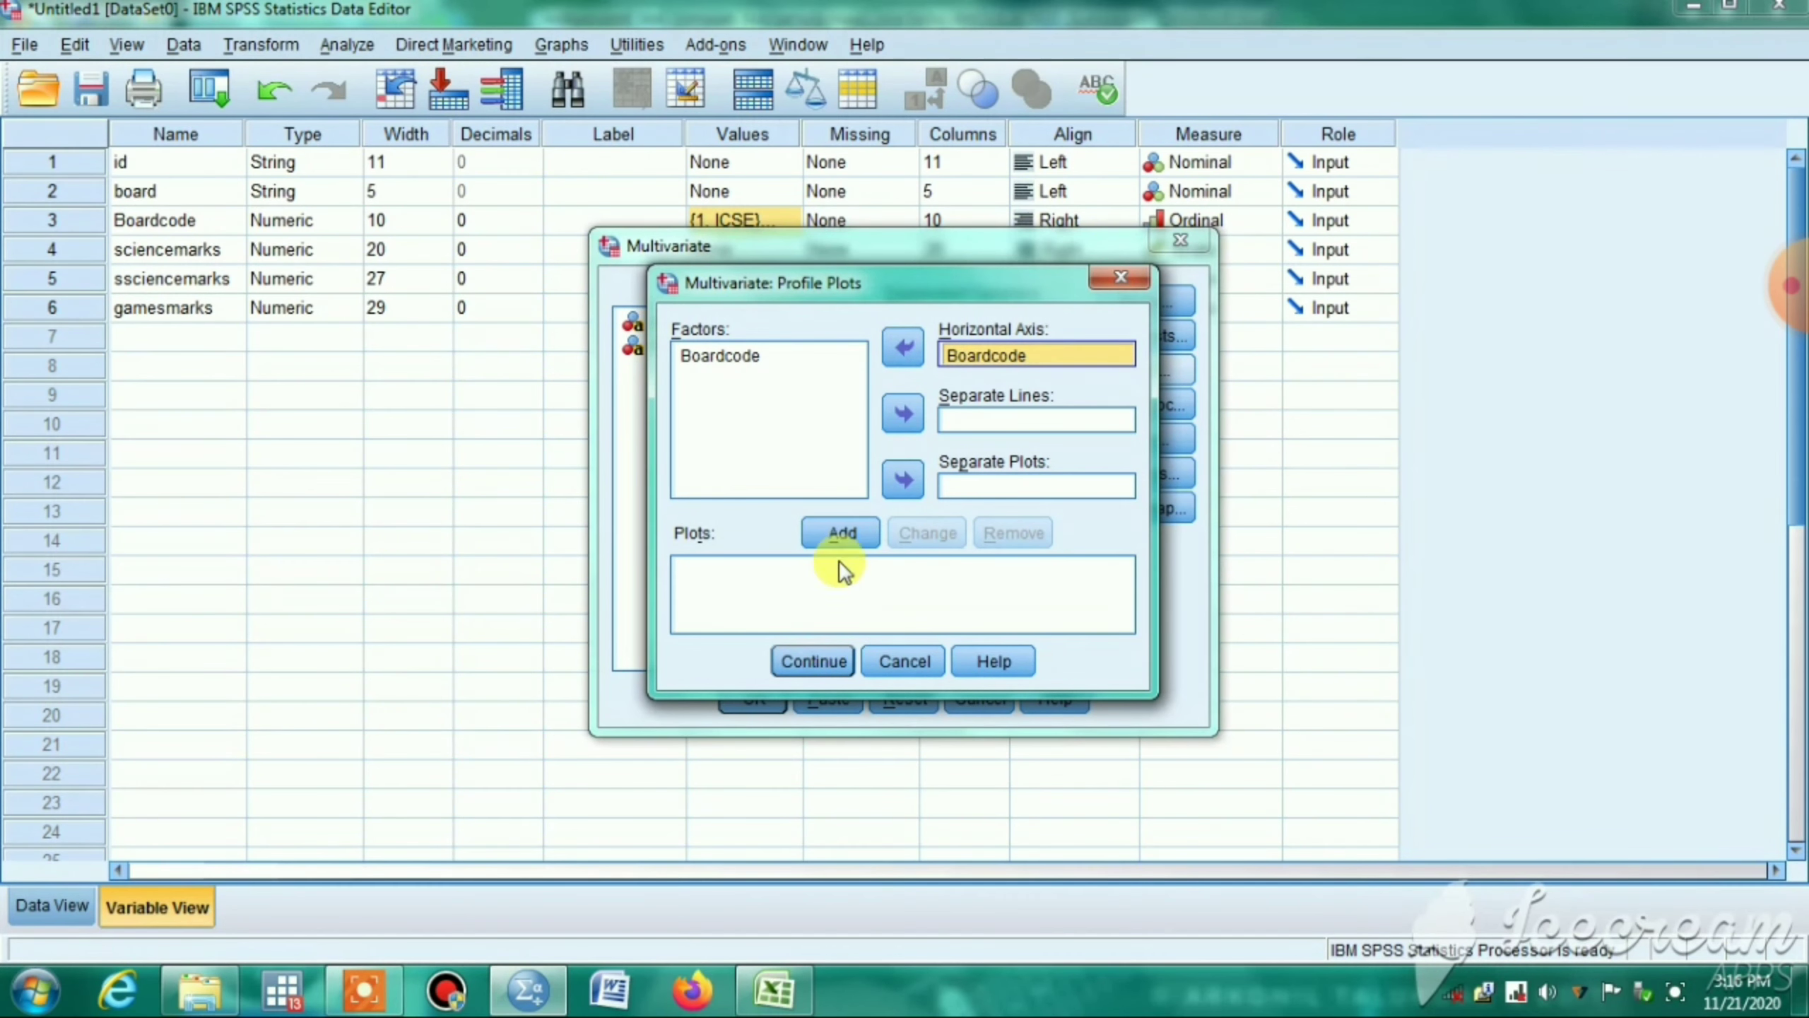
pyautogui.click(846, 531)
pyautogui.click(826, 661)
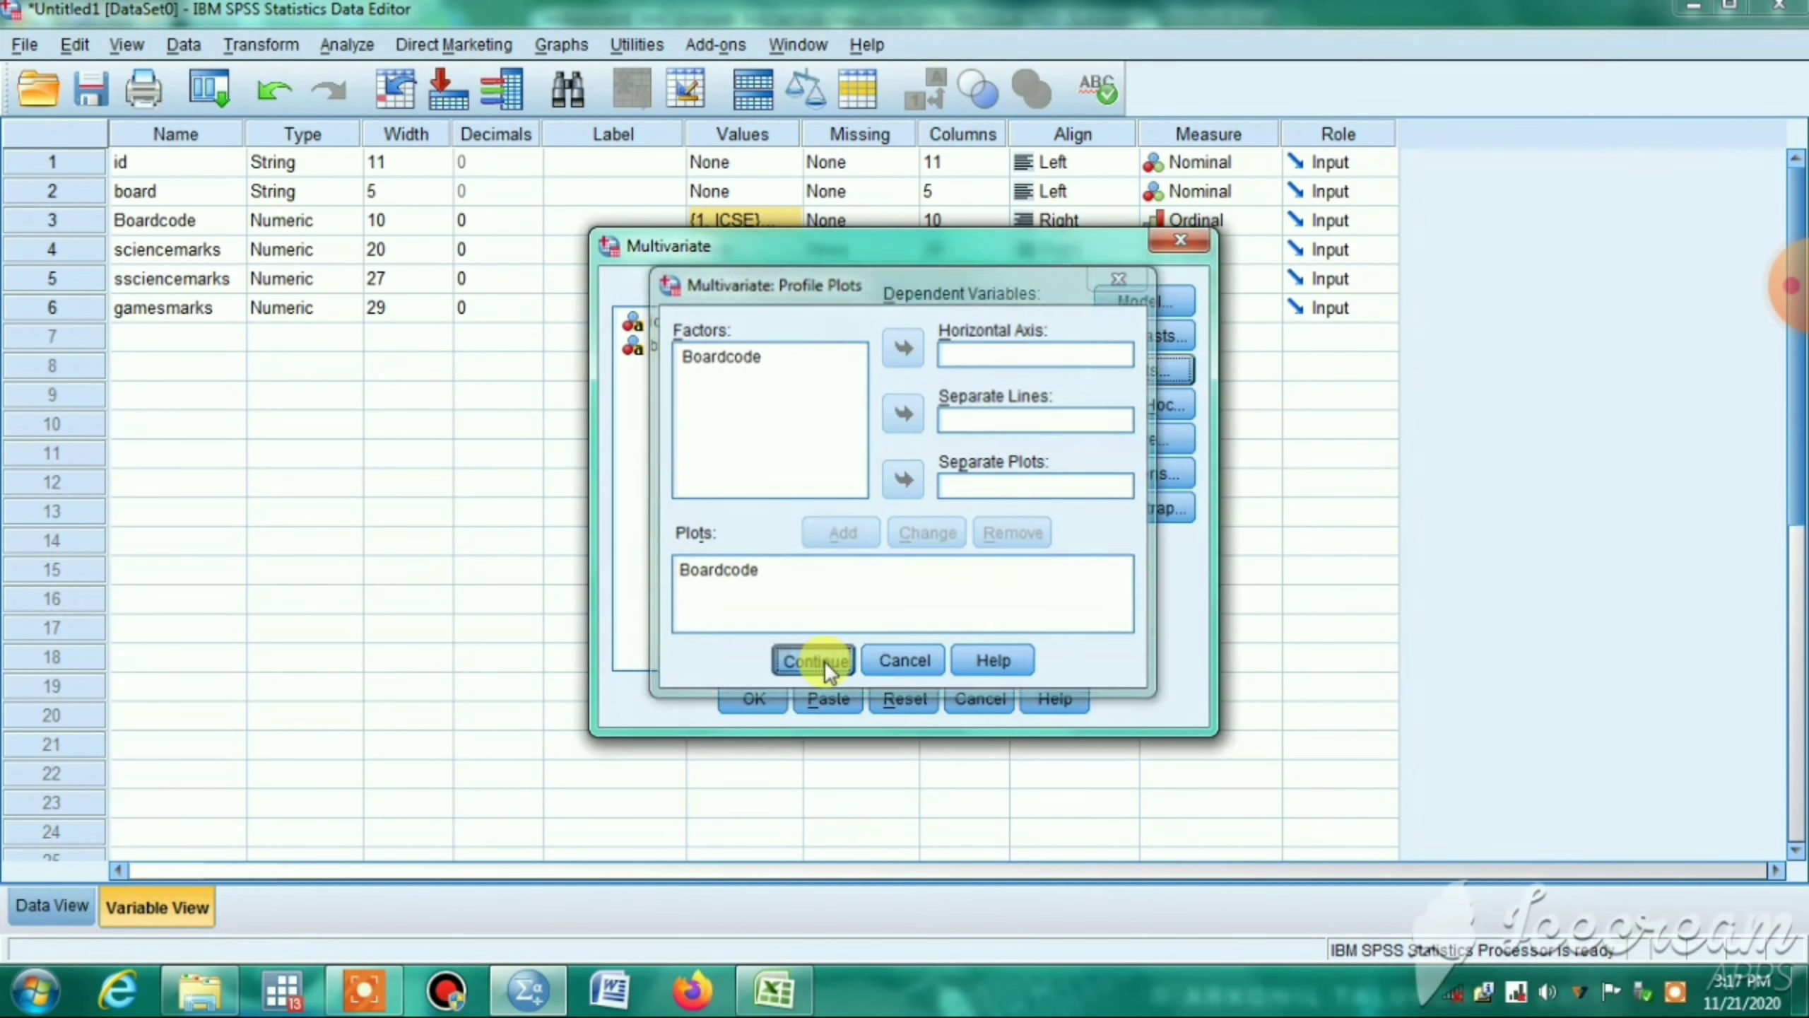
# - Request Tukey post hoc multiple comparisons for Boardcode
pyautogui.click(1122, 407)
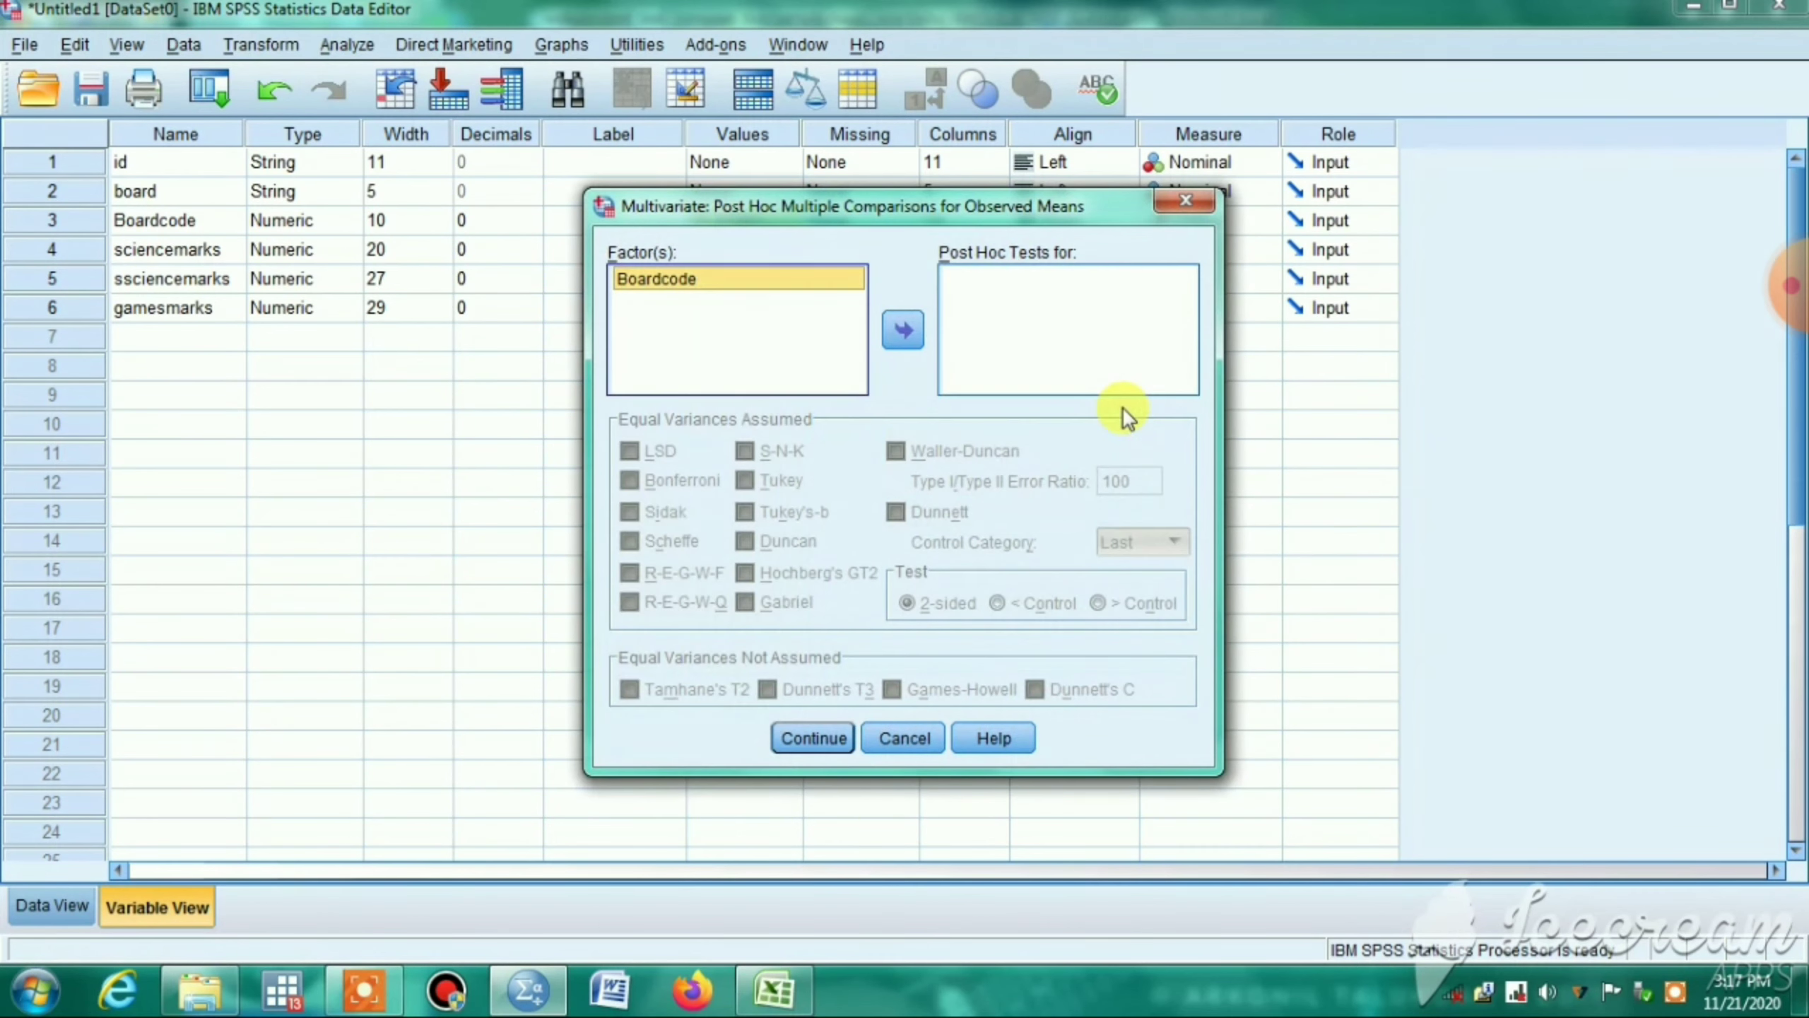
pyautogui.click(904, 329)
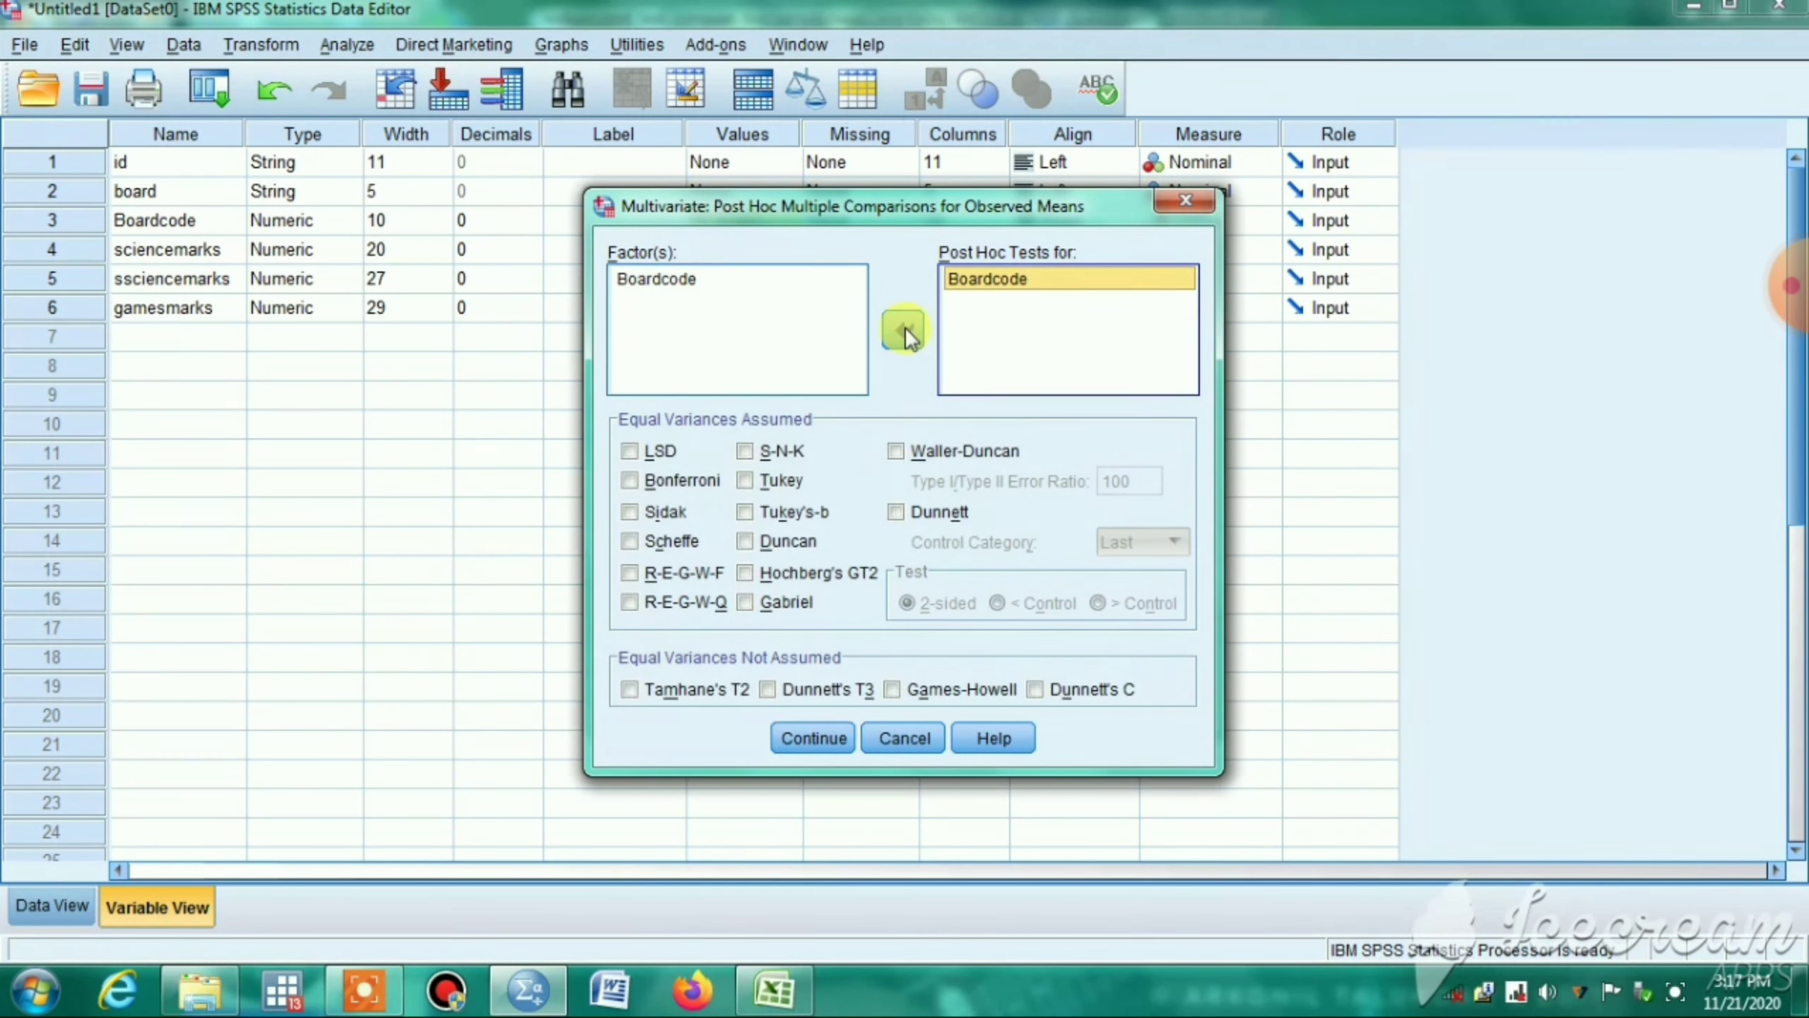
pyautogui.click(745, 486)
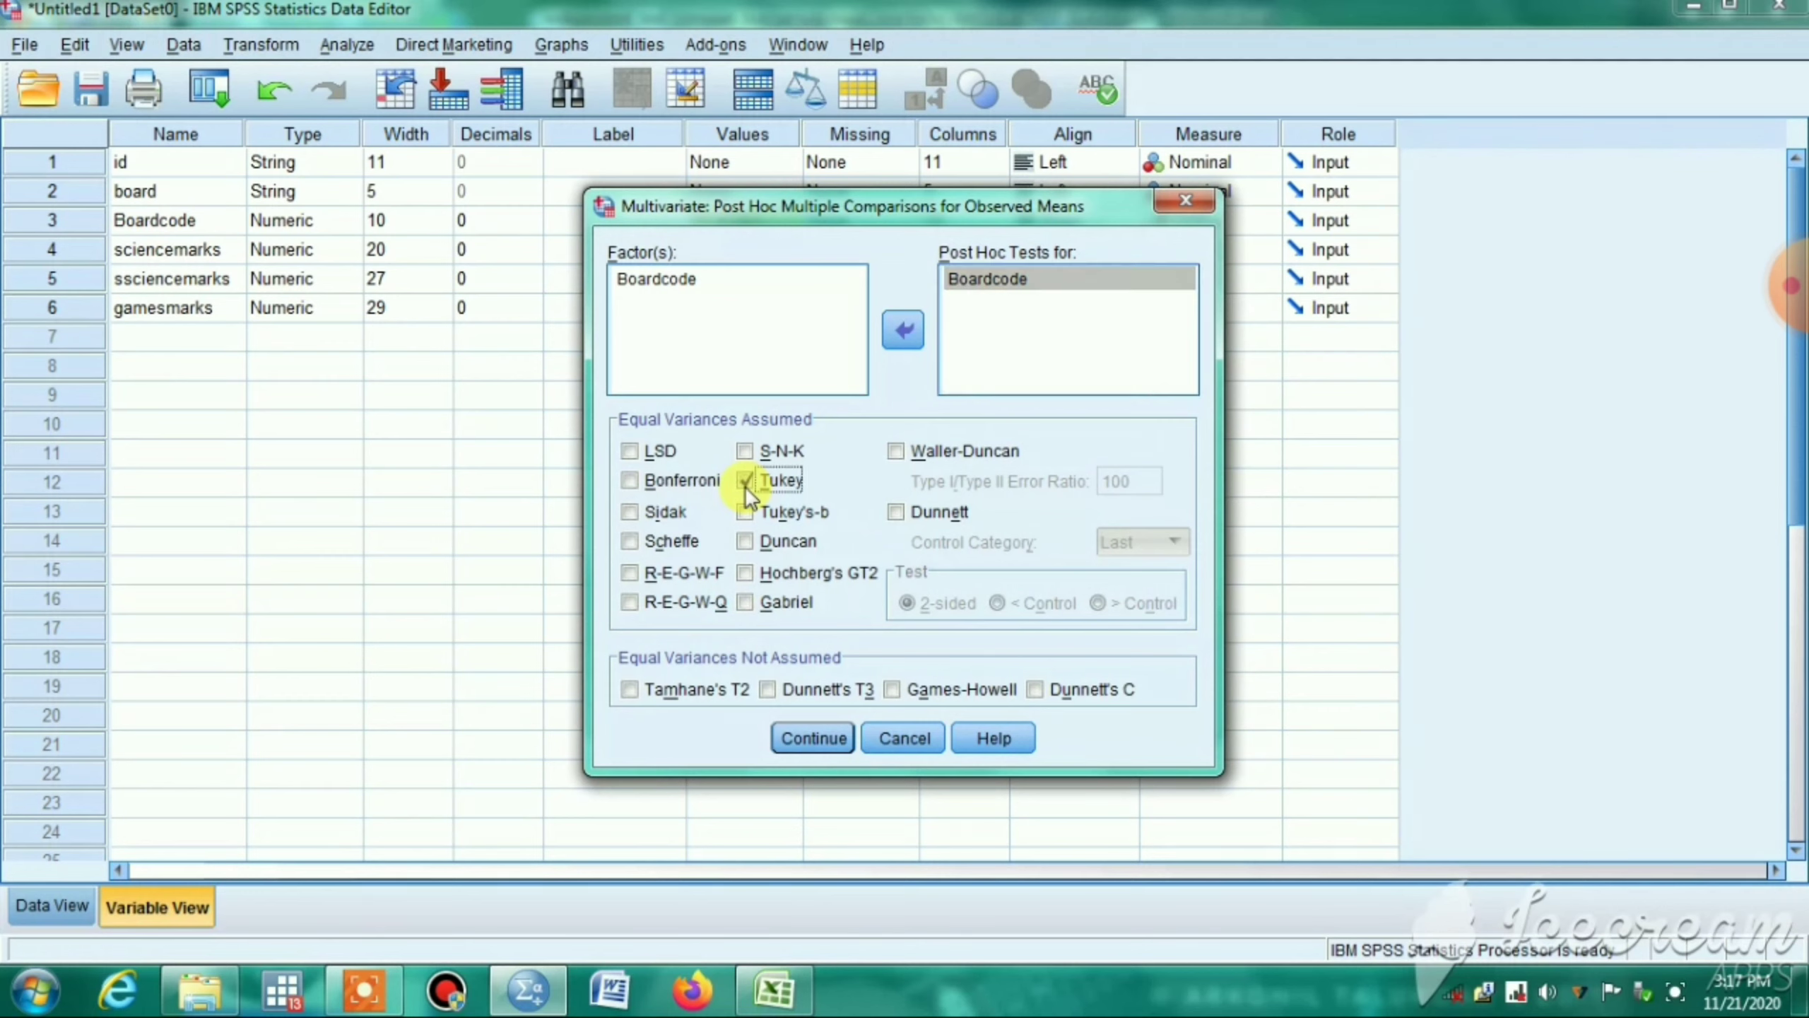
pyautogui.click(817, 736)
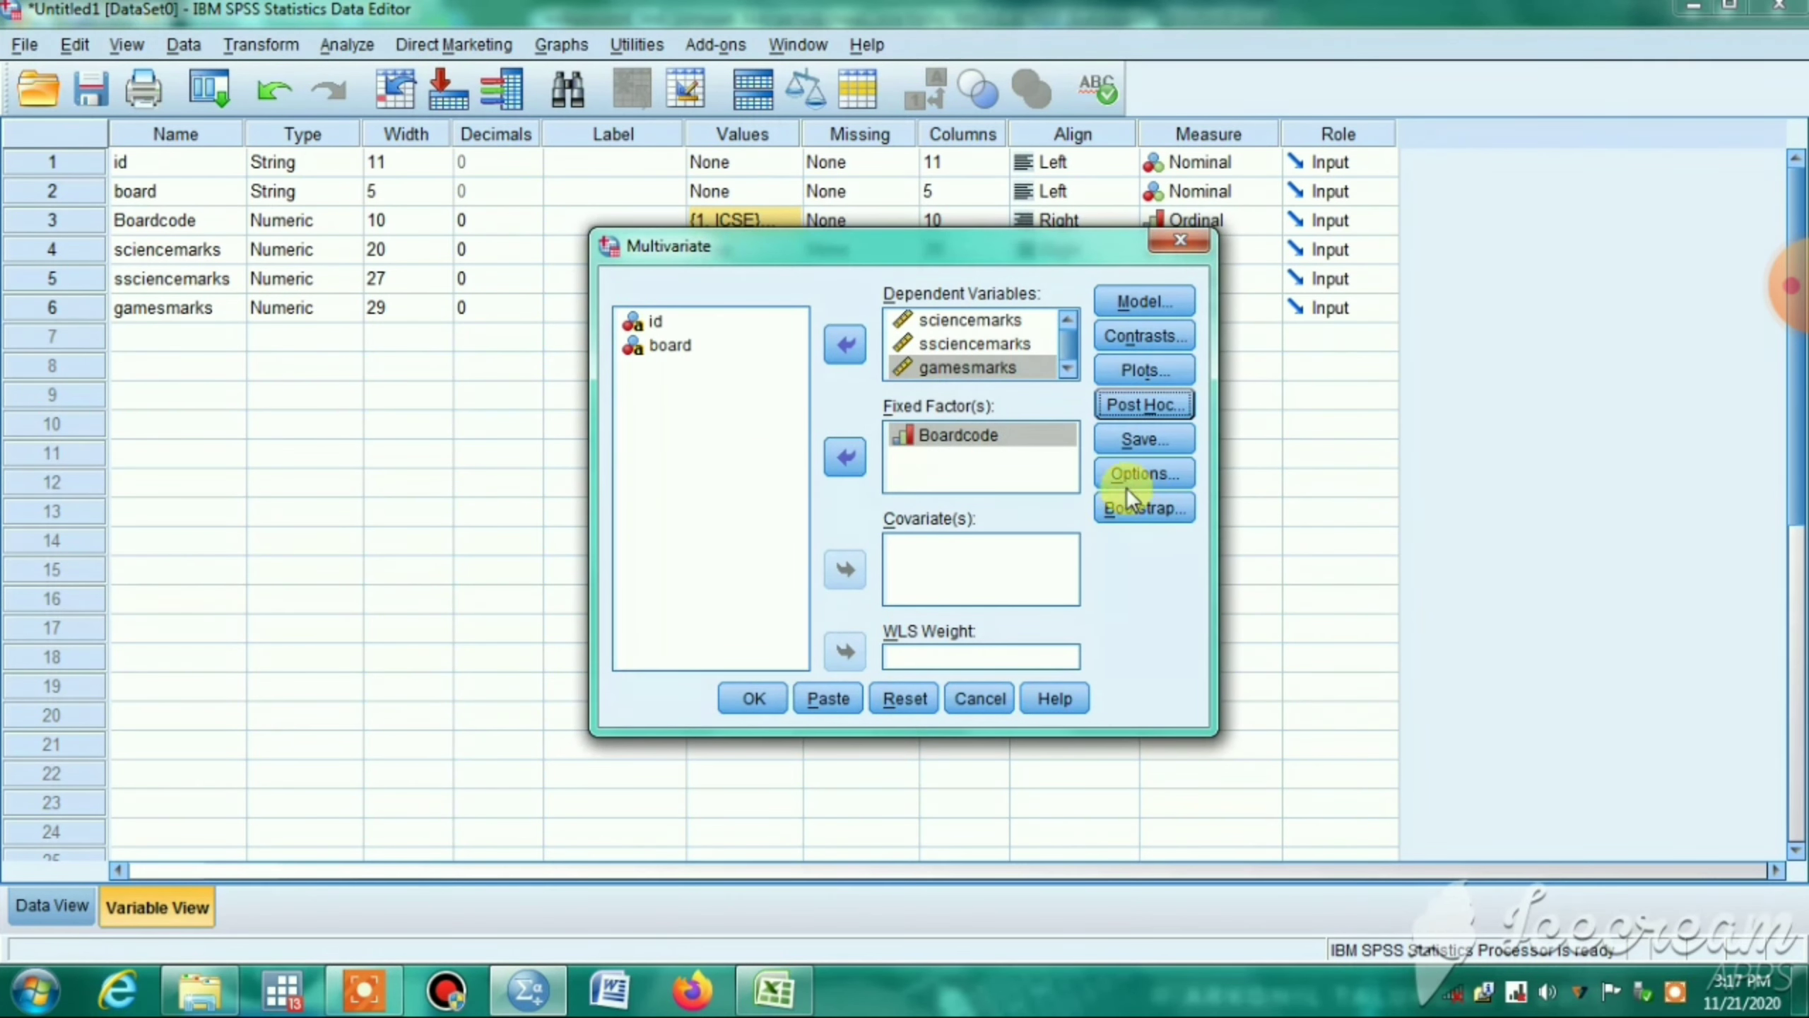
# - Display means for Boardcode and request descriptive statistics, effect size estimates, observed power and homogeneity tests in the multivariate options
pyautogui.click(1118, 476)
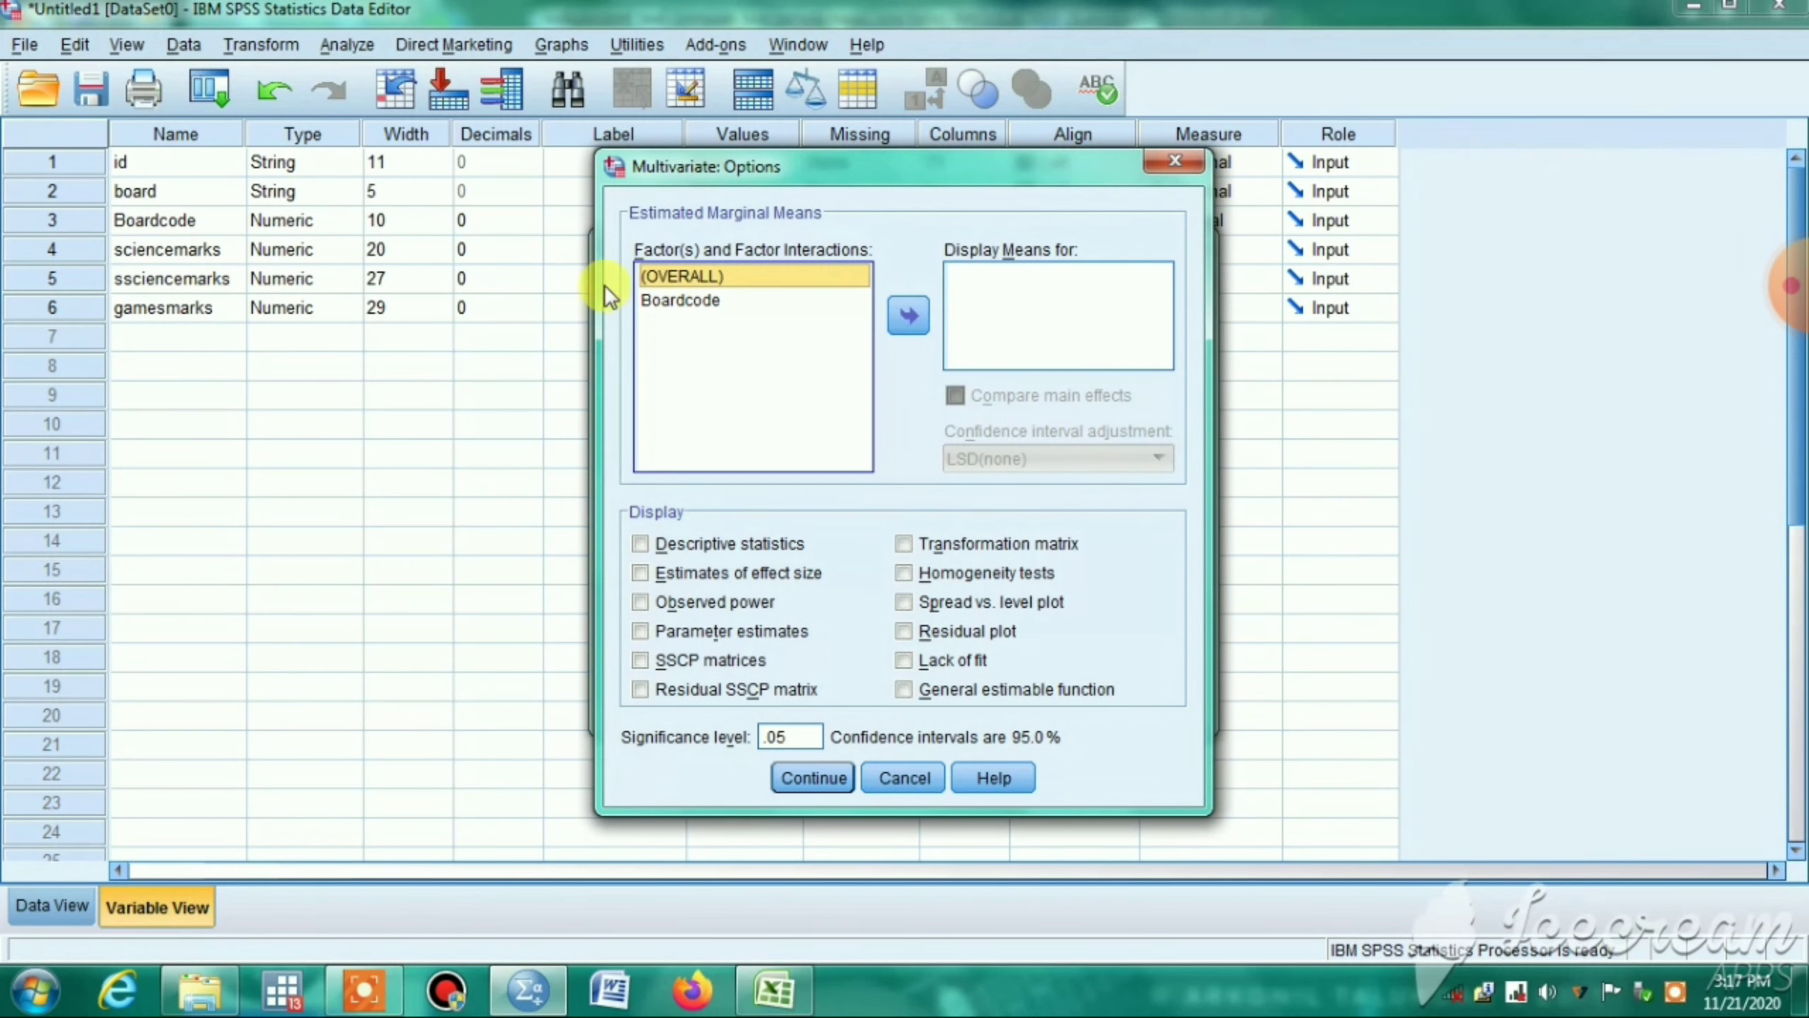
pyautogui.click(665, 300)
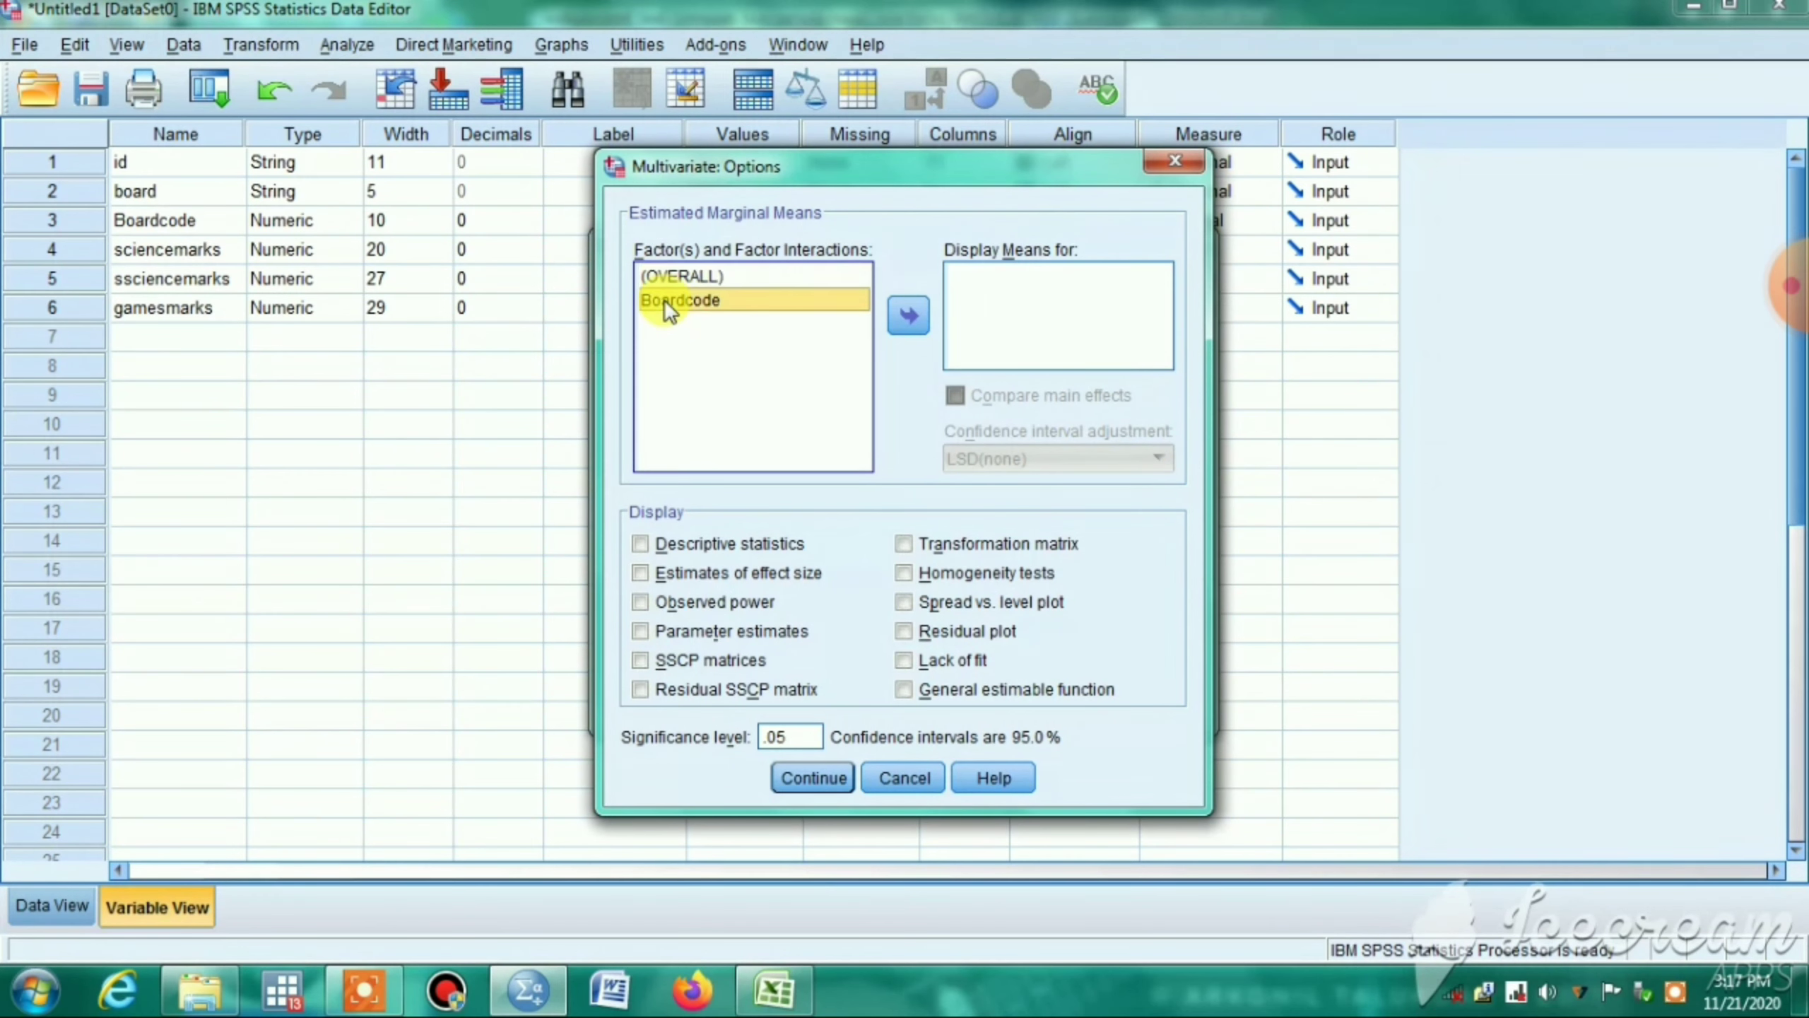
pyautogui.click(913, 317)
pyautogui.click(641, 547)
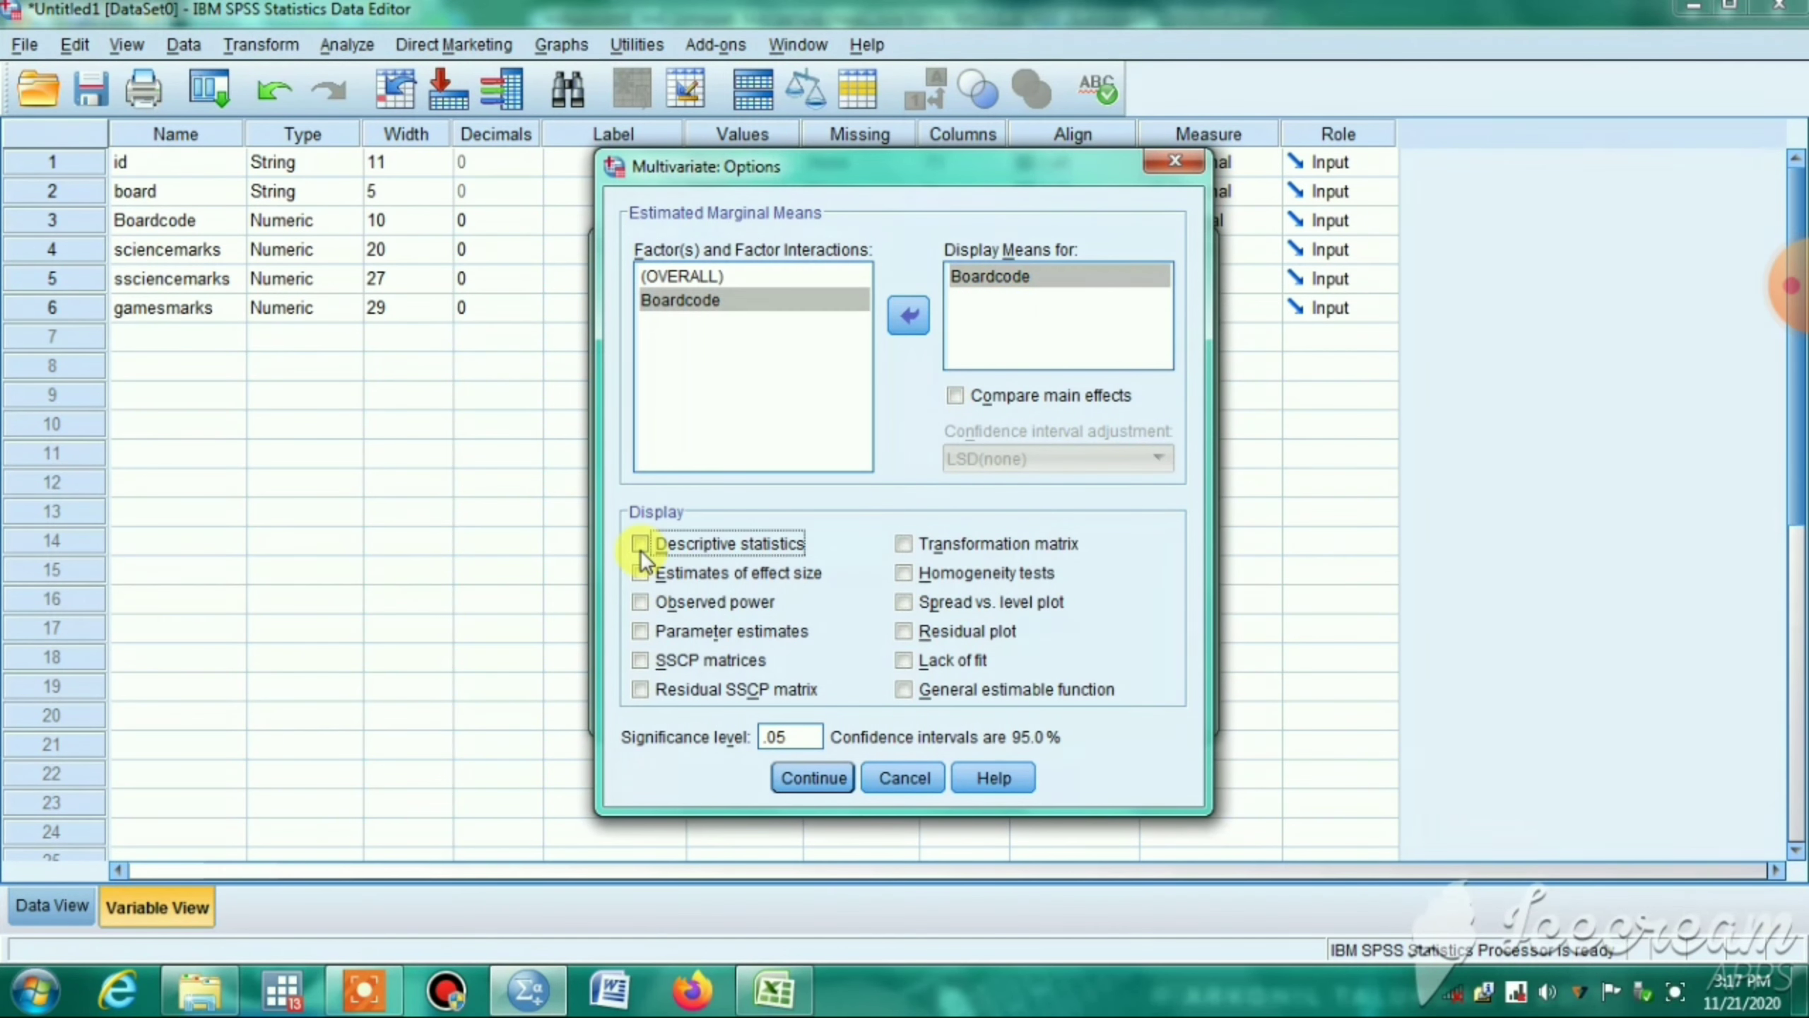
pyautogui.click(904, 574)
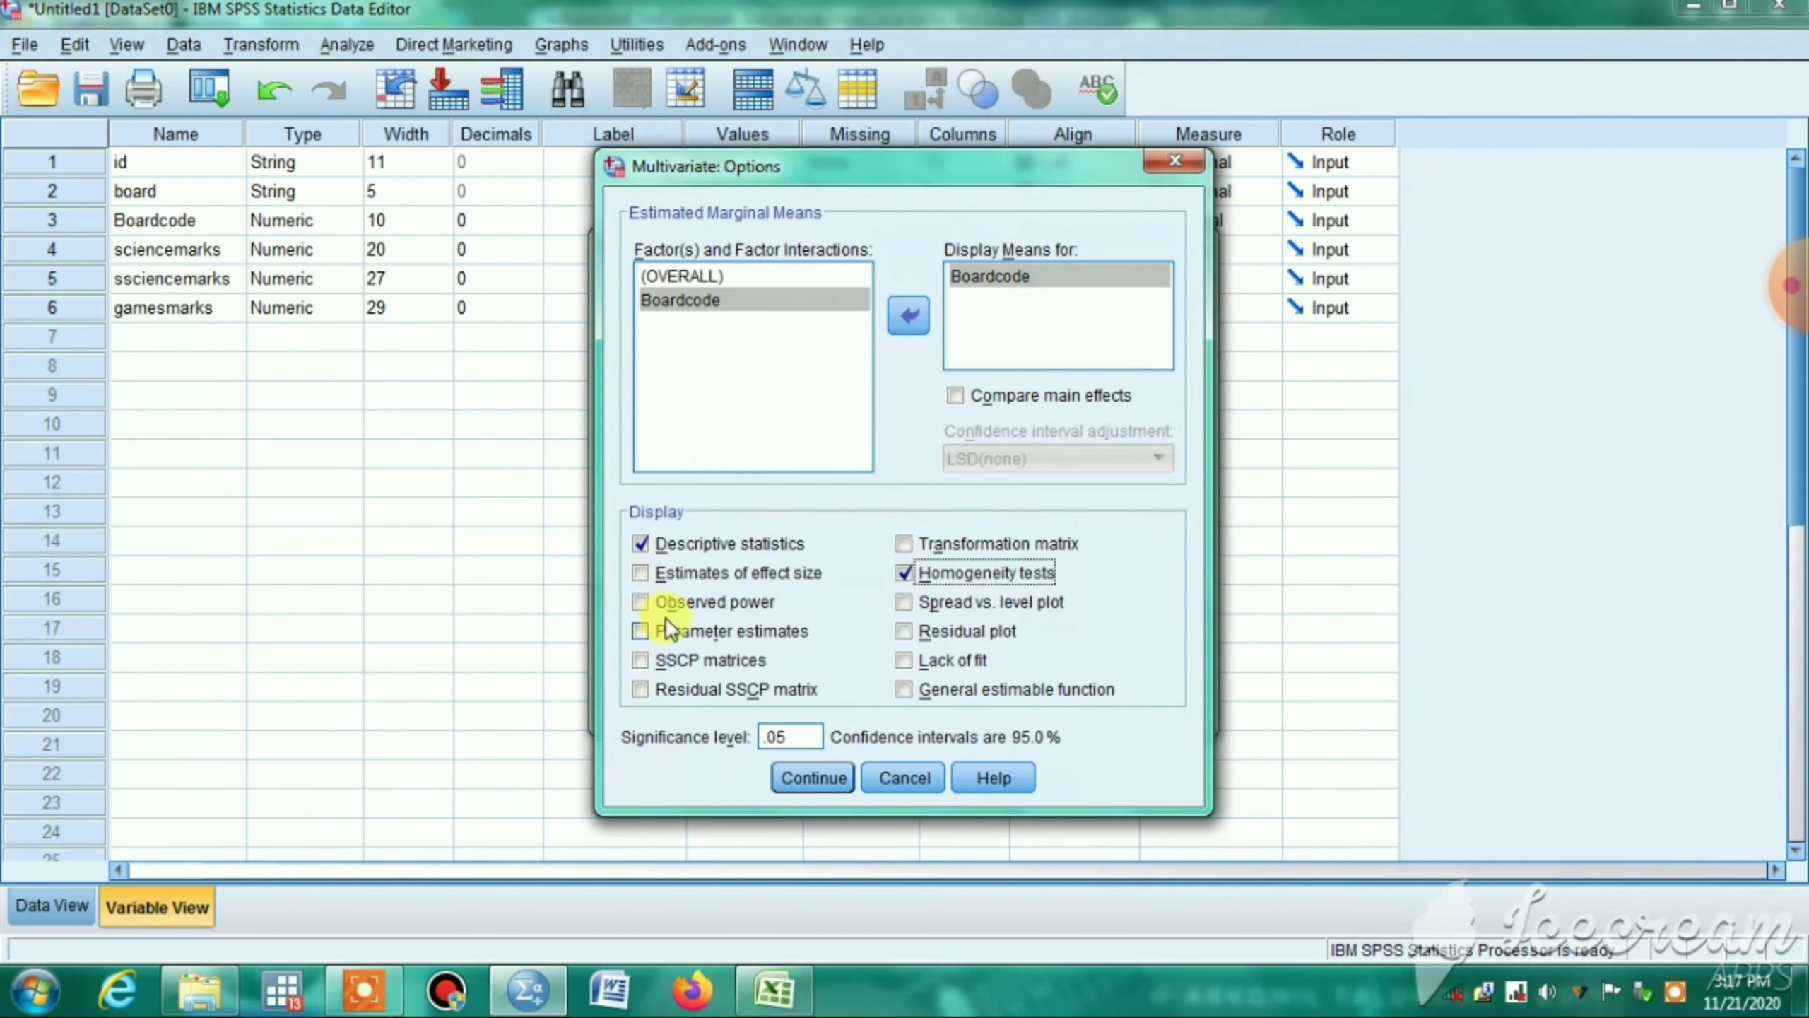
pyautogui.click(633, 605)
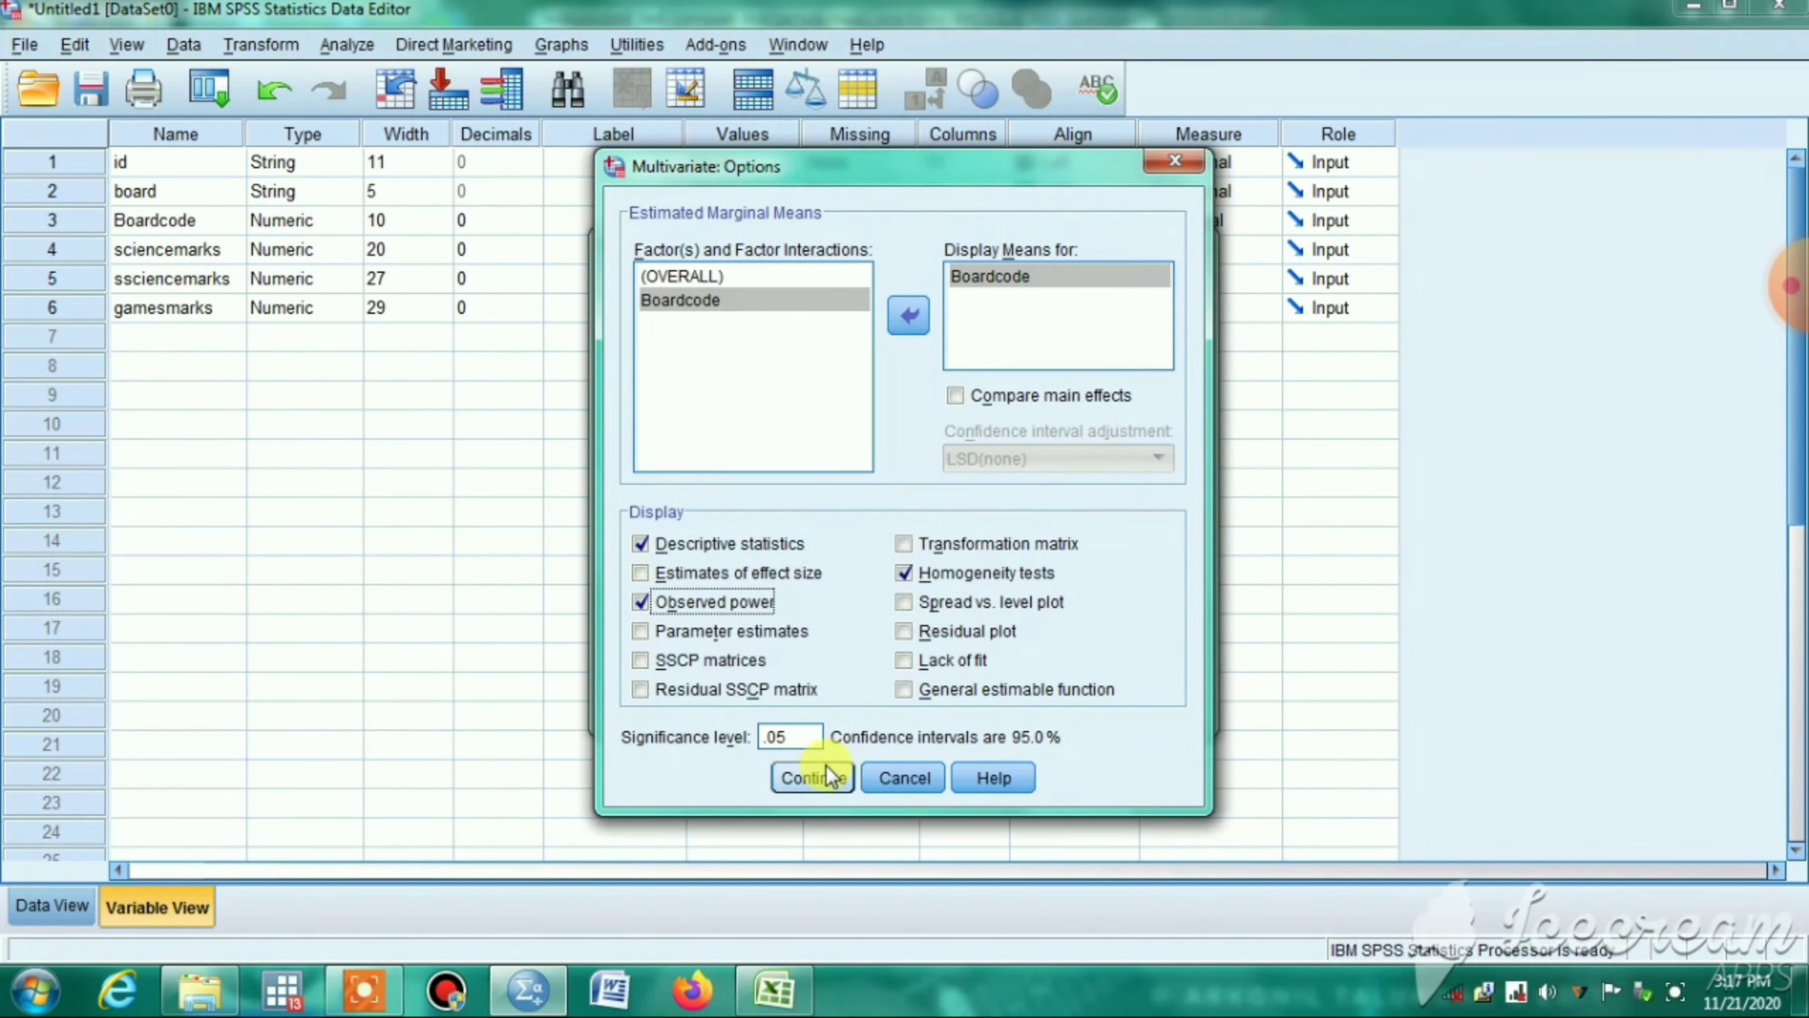
pyautogui.click(640, 575)
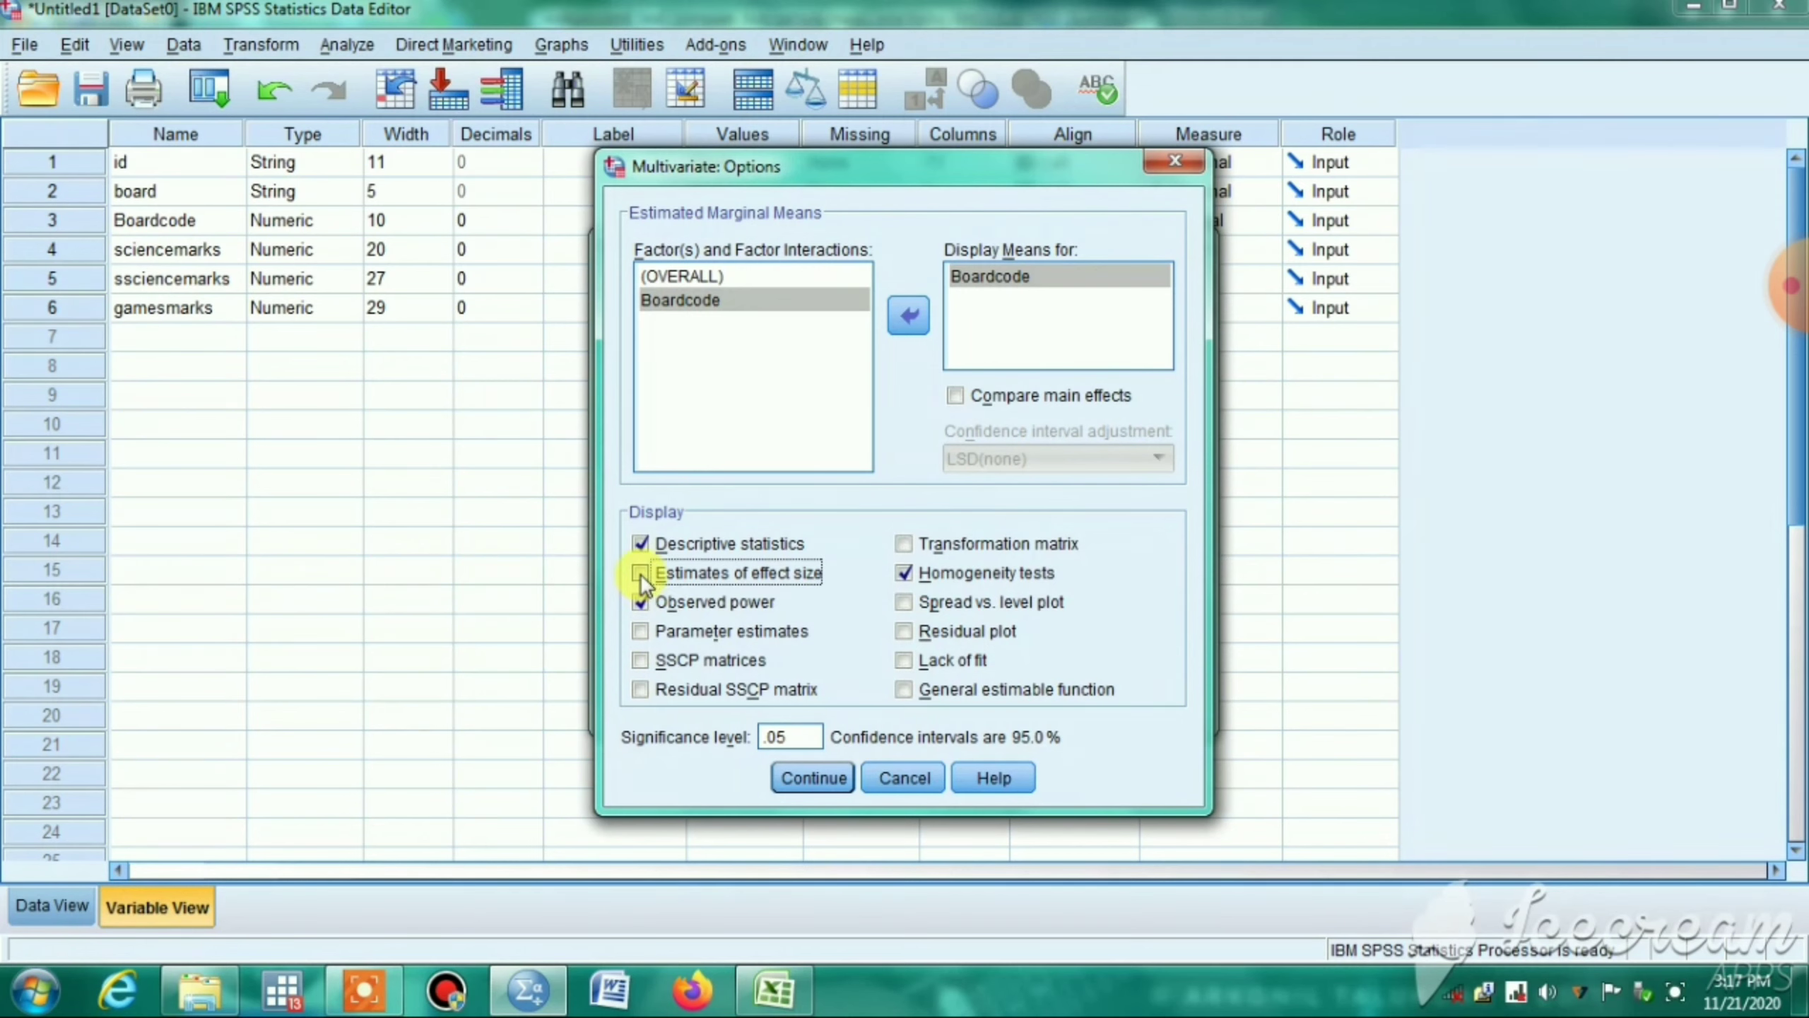
pyautogui.click(810, 777)
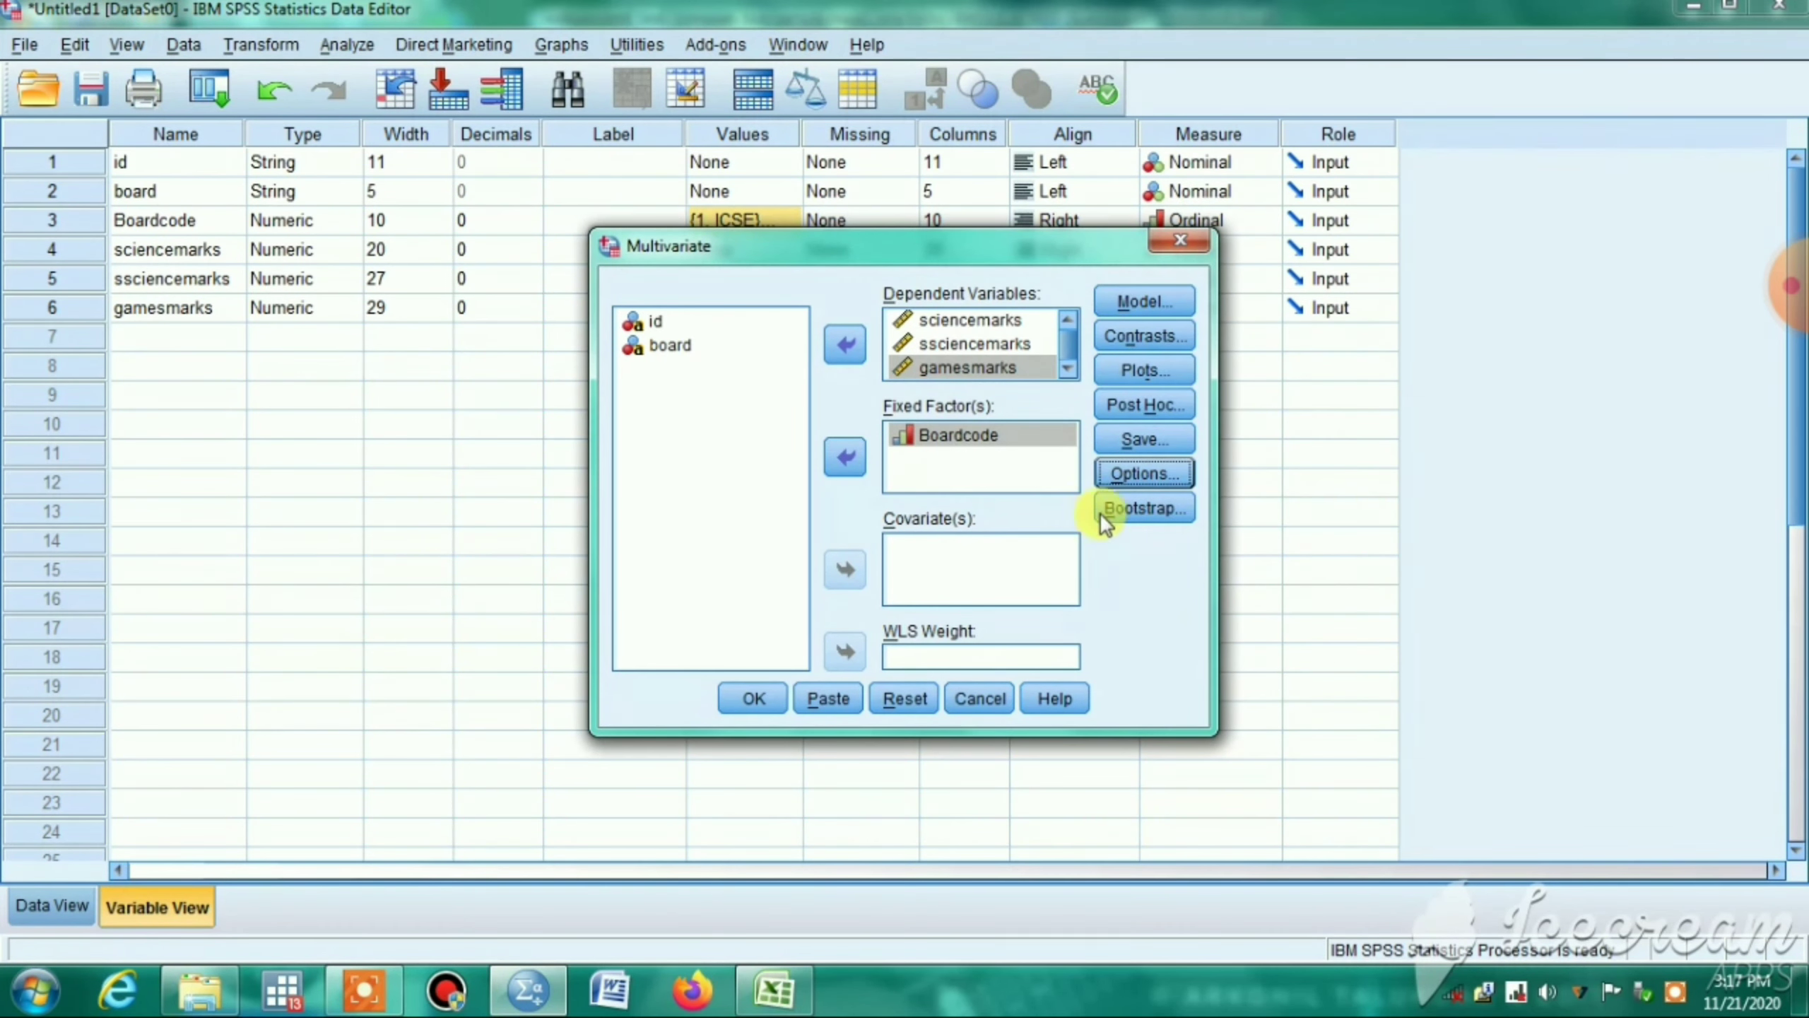
# - Run the multivariate analysis and narrow the output outline to give the results more room
pyautogui.click(751, 698)
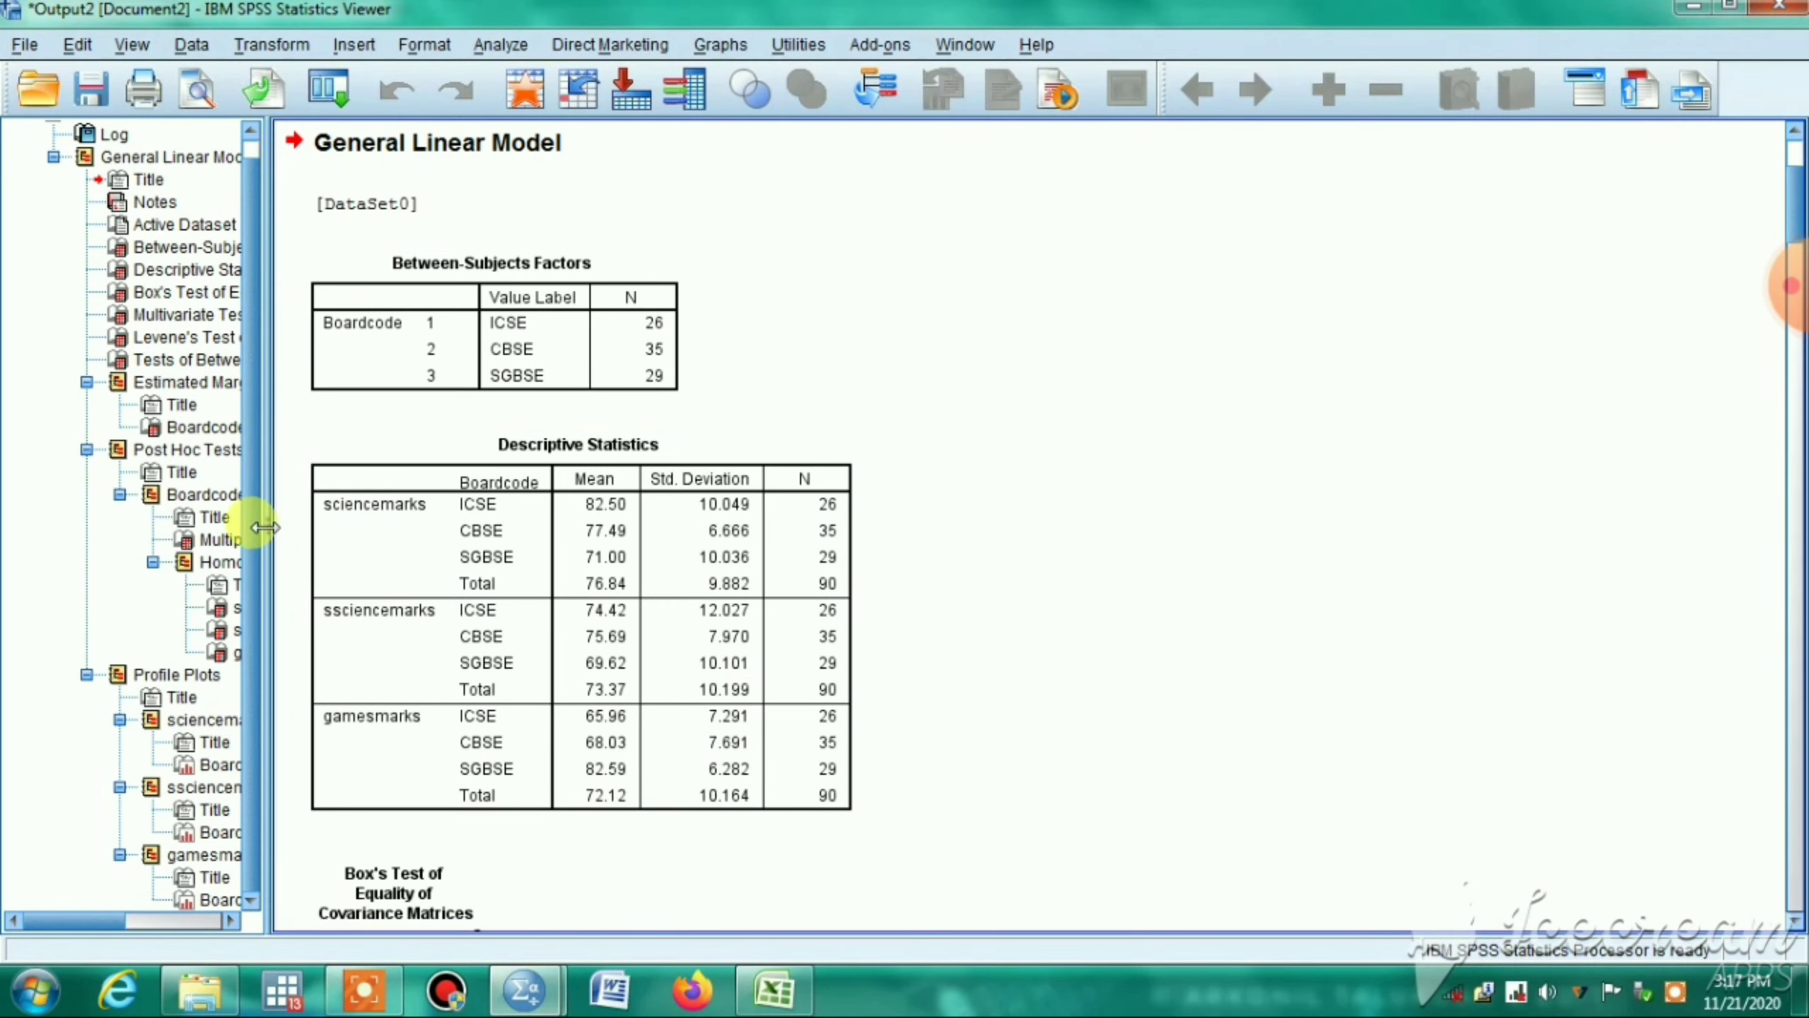
pyautogui.moveTo(264, 528); pyautogui.dragTo(141, 489)
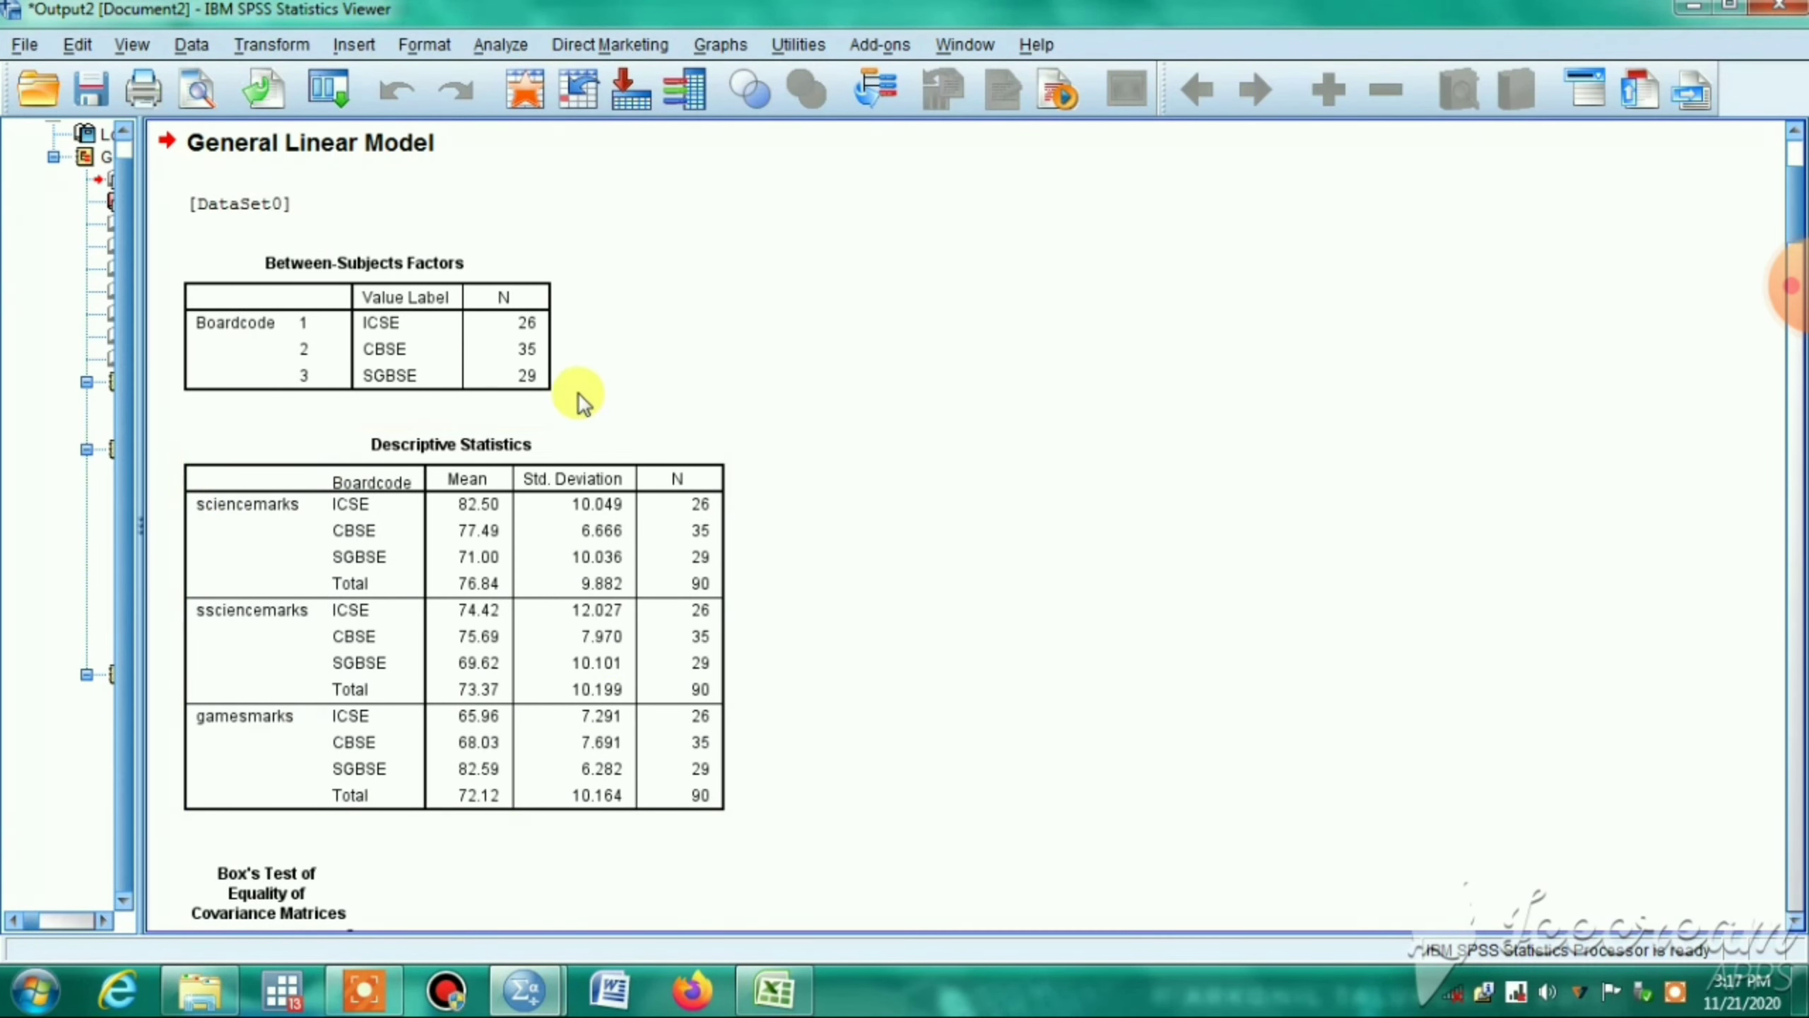
# - Review the Between-Subjects Factors and Descriptive Statistics tables for the three school boards
pyautogui.click(539, 367)
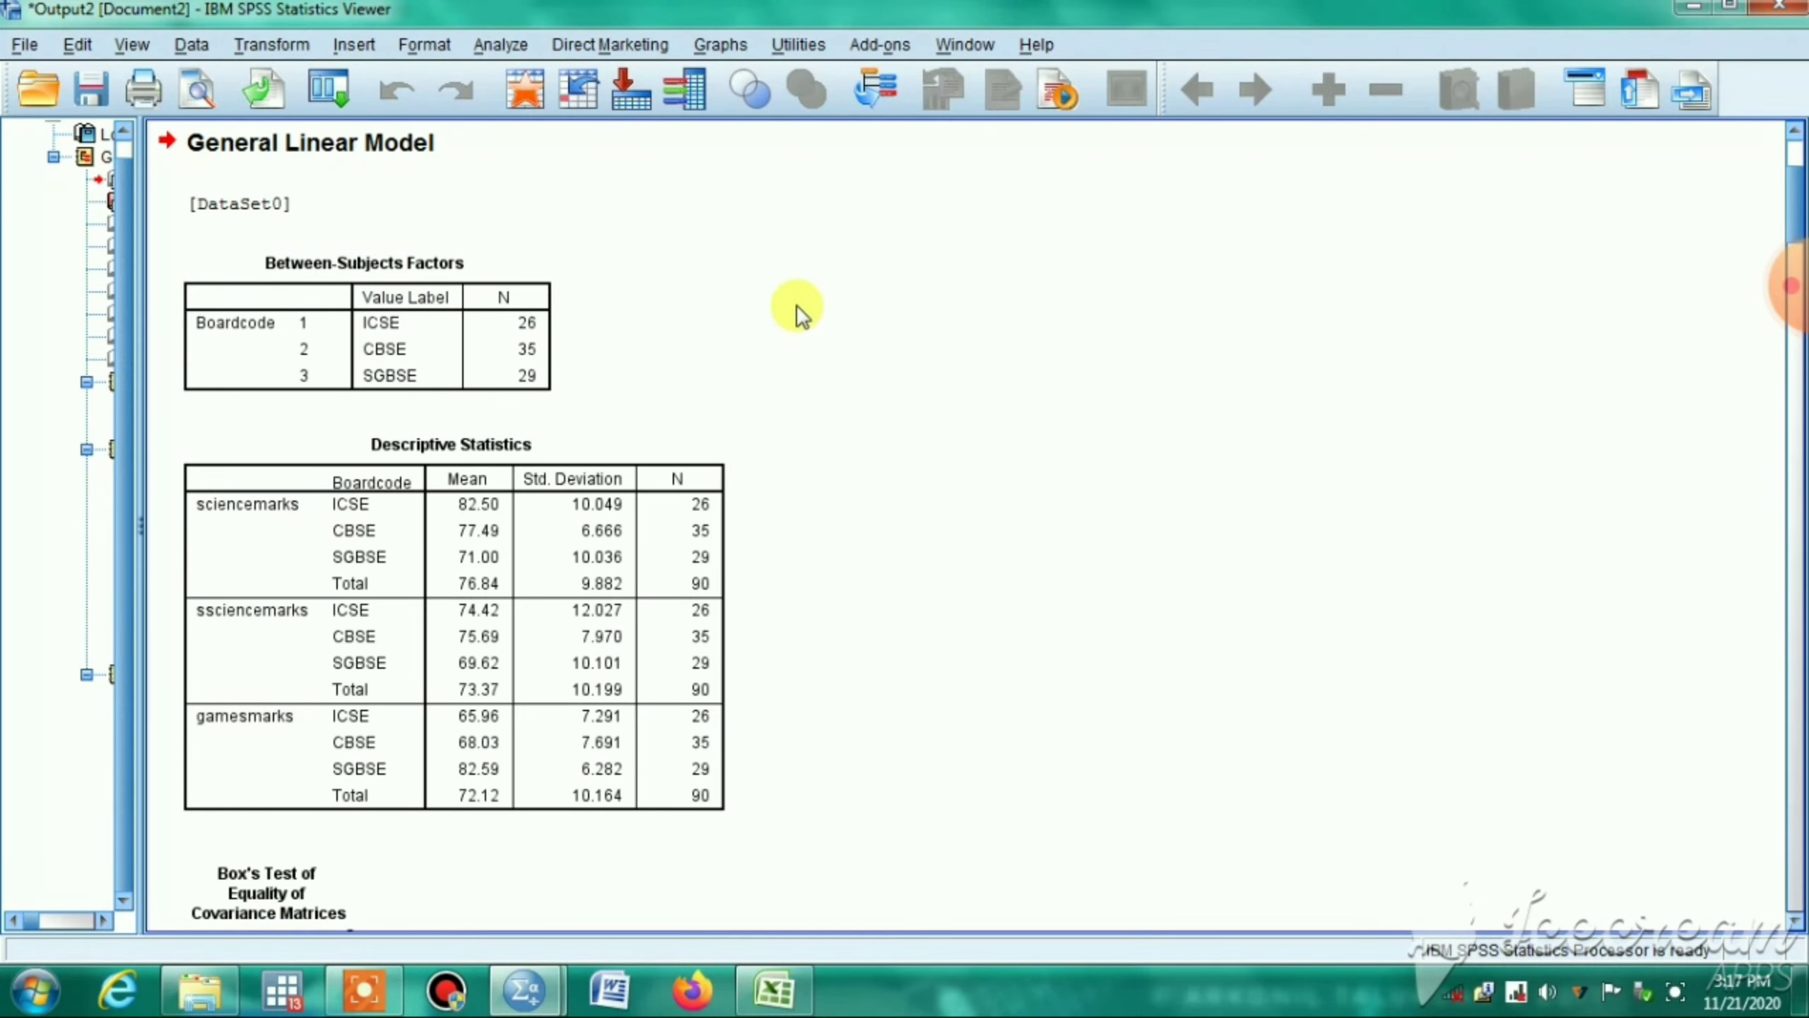
pyautogui.scroll(3, 797, 306)
pyautogui.scroll(-2, 797, 307)
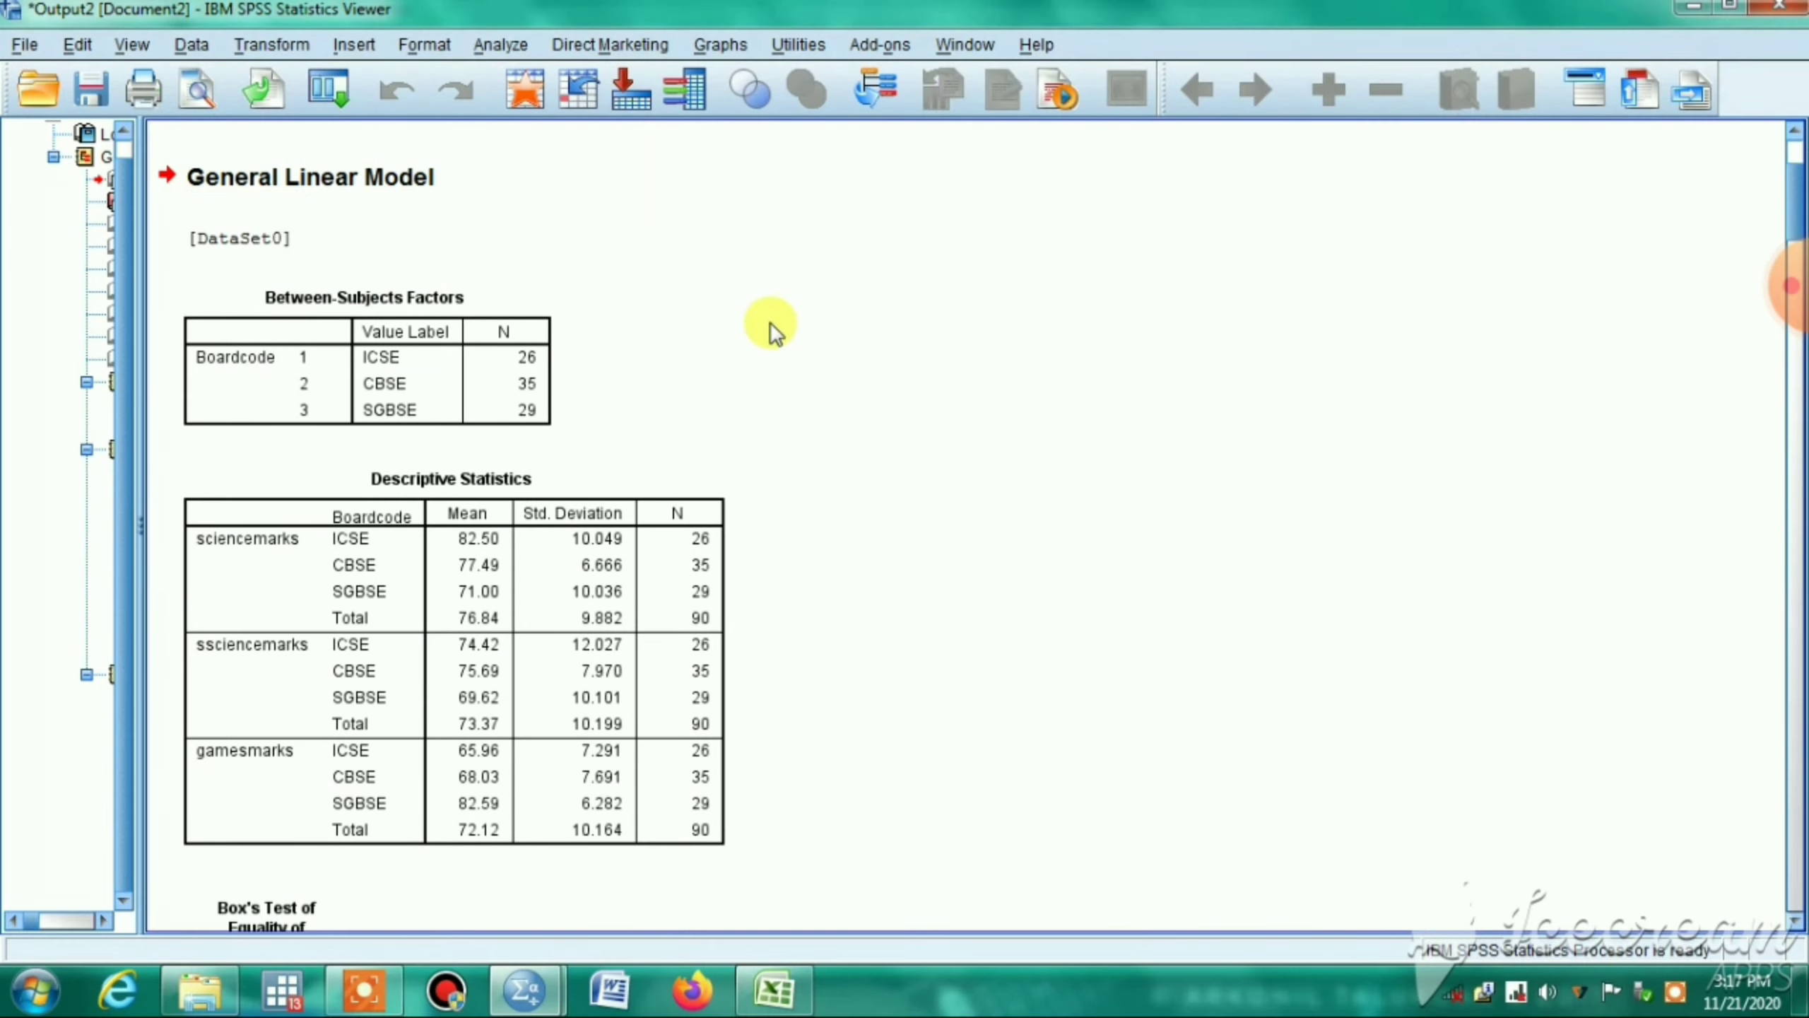
pyautogui.click(214, 386)
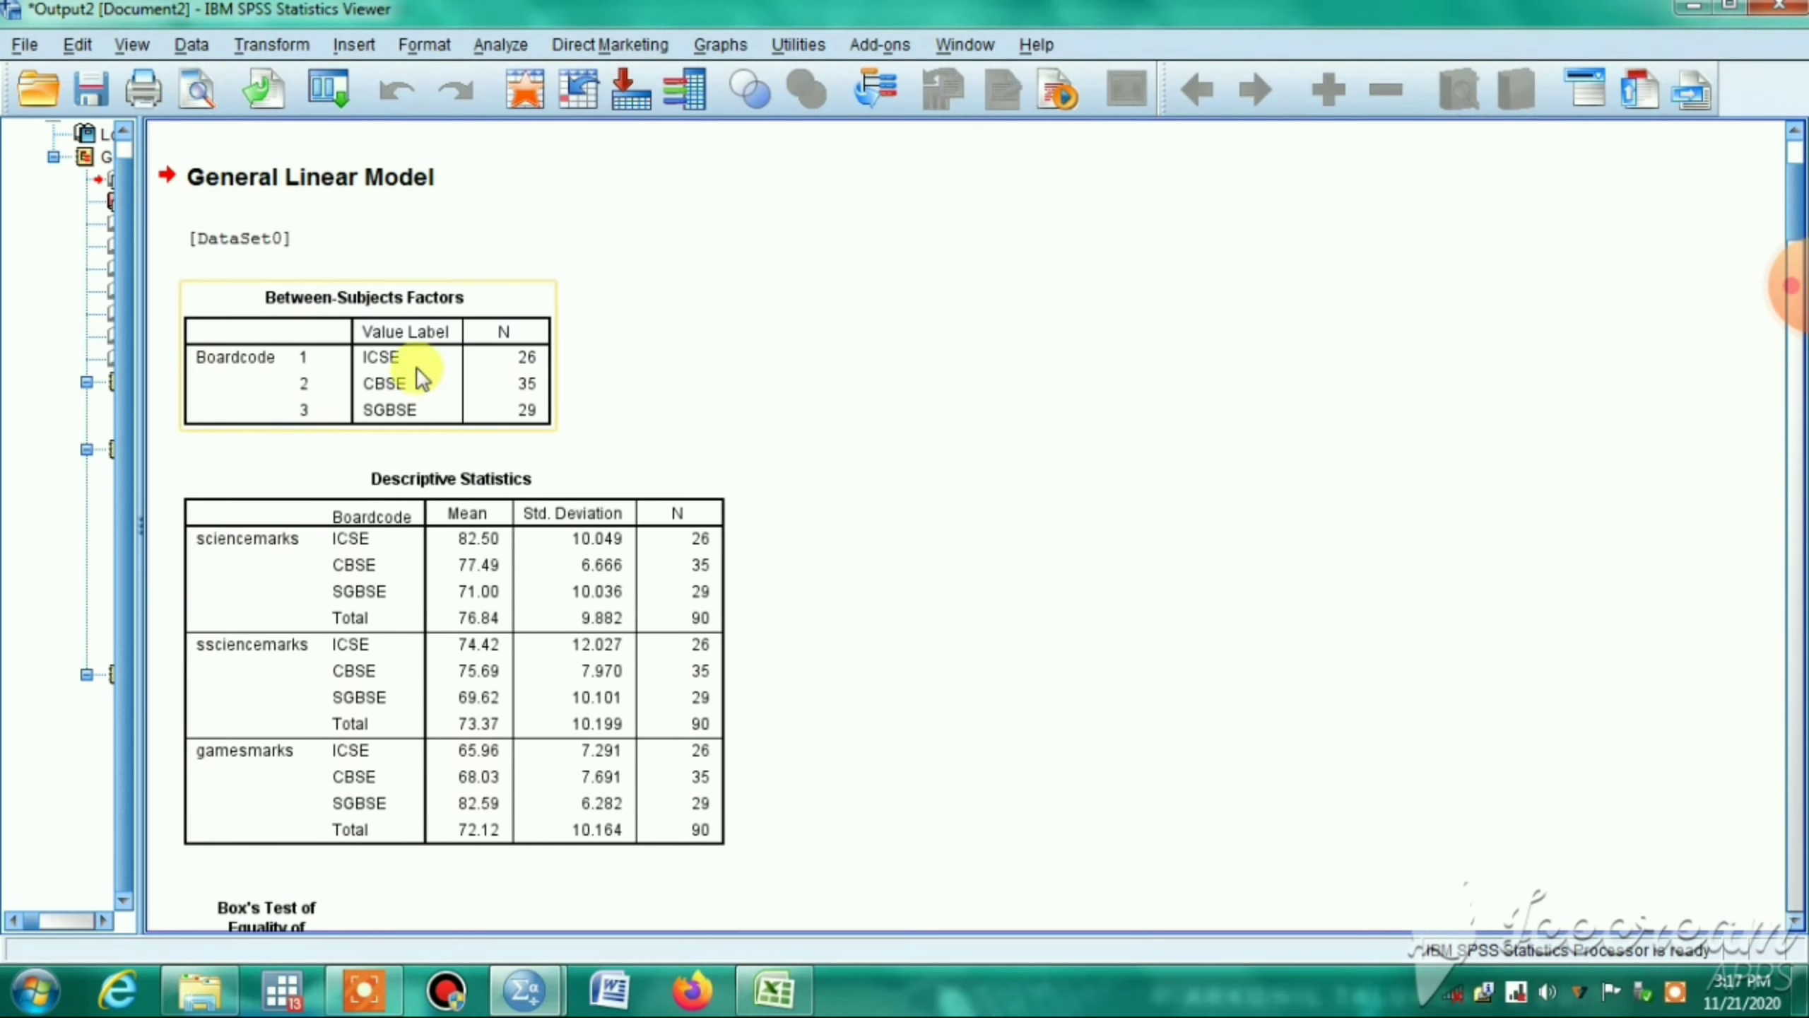
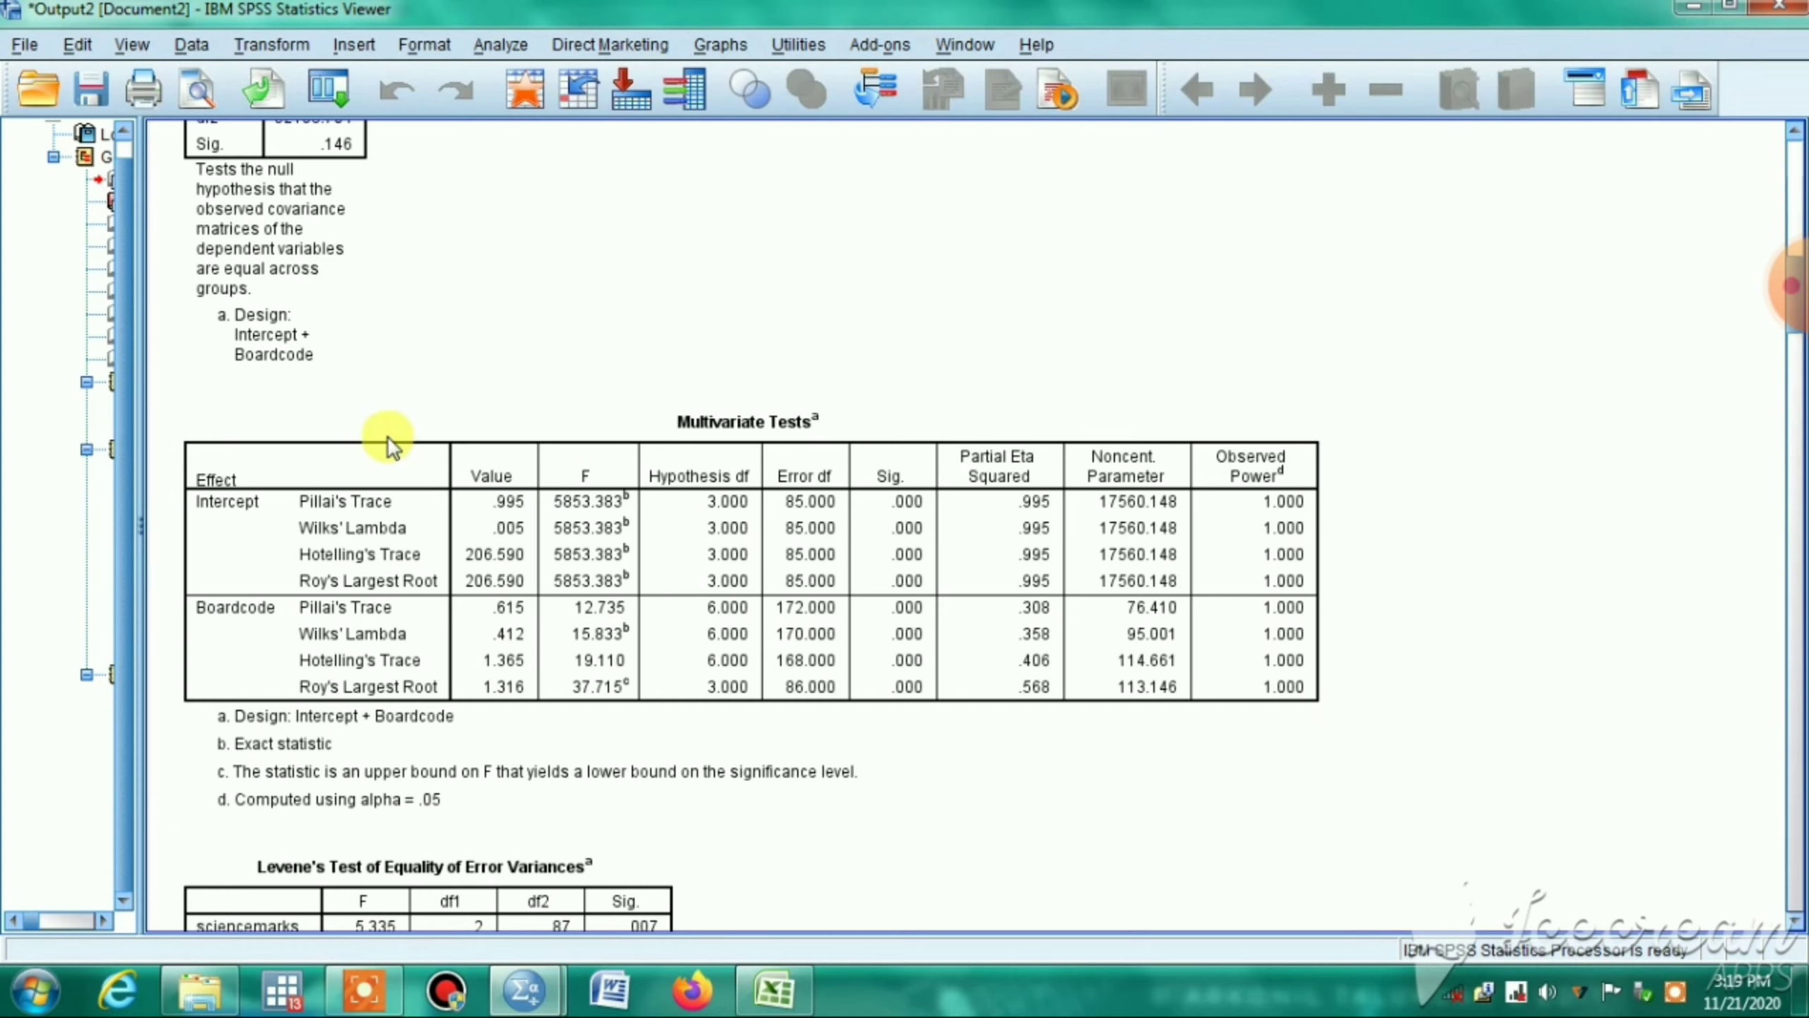
# - Examine the Multivariate Tests table and Levene's Test of Equality of Error Variances
pyautogui.click(670, 440)
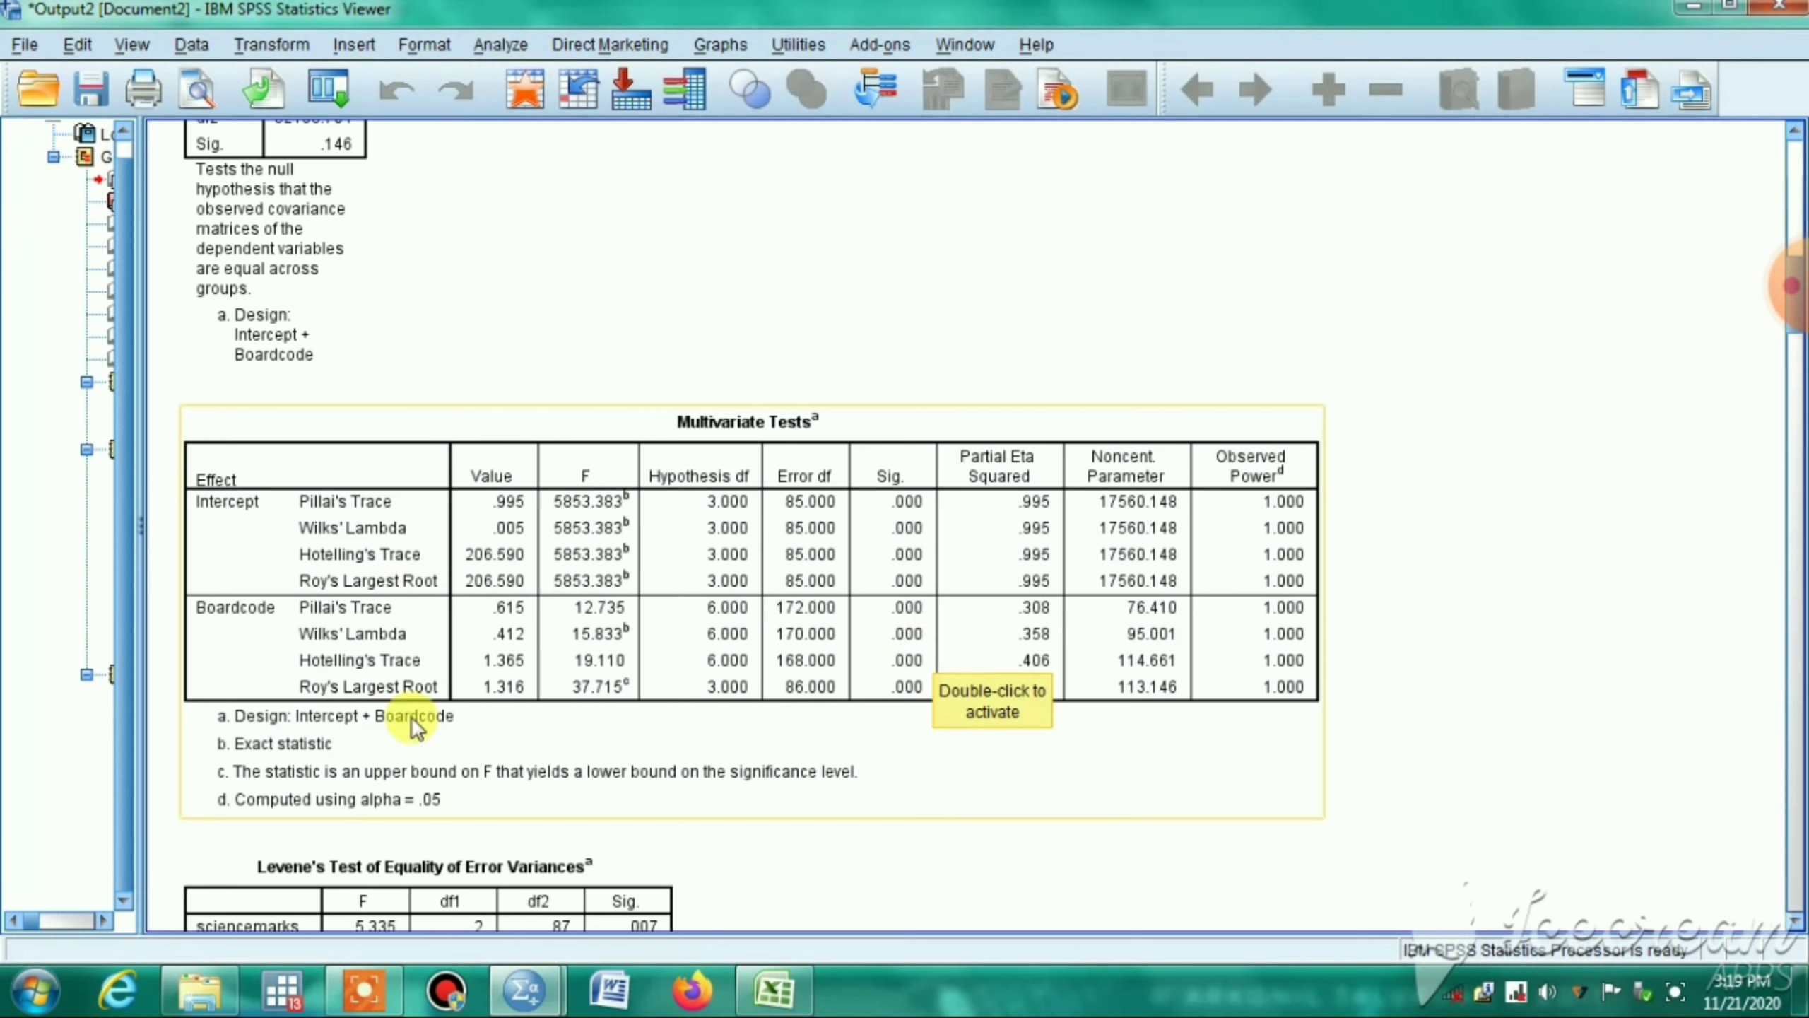
pyautogui.click(458, 400)
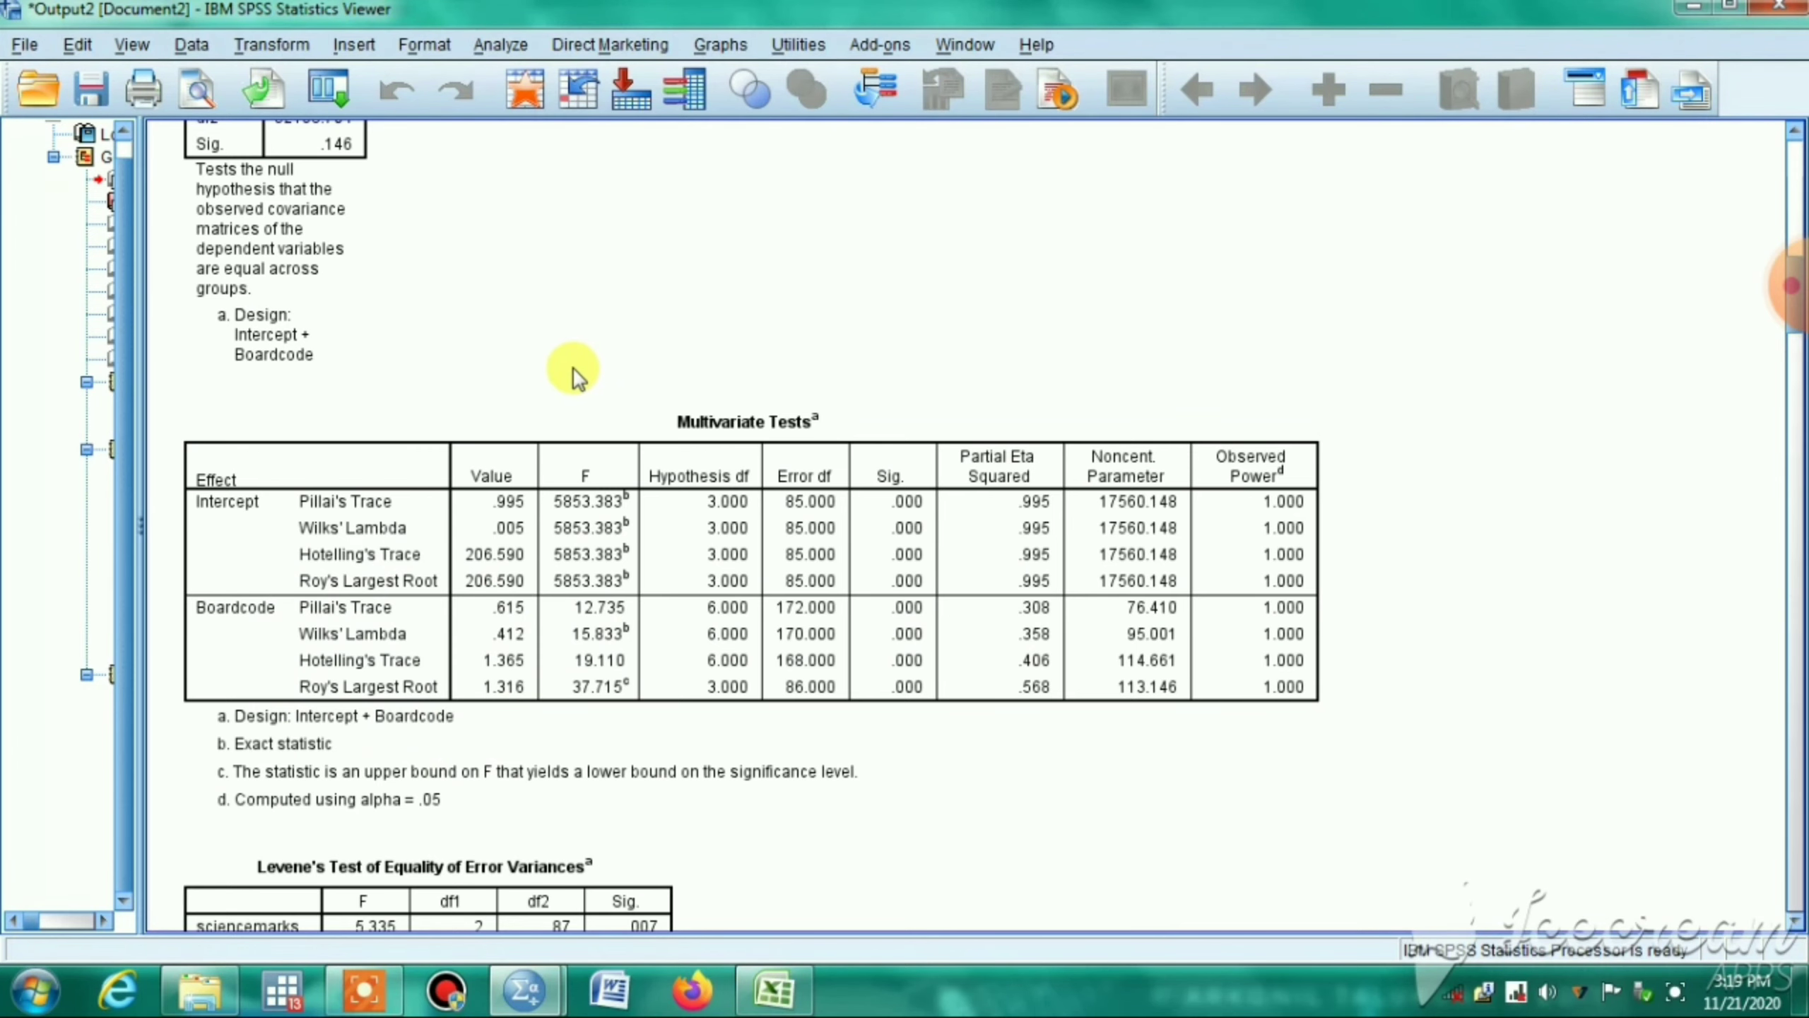
pyautogui.scroll(-3, 1382, 660)
pyautogui.scroll(-6, 1381, 659)
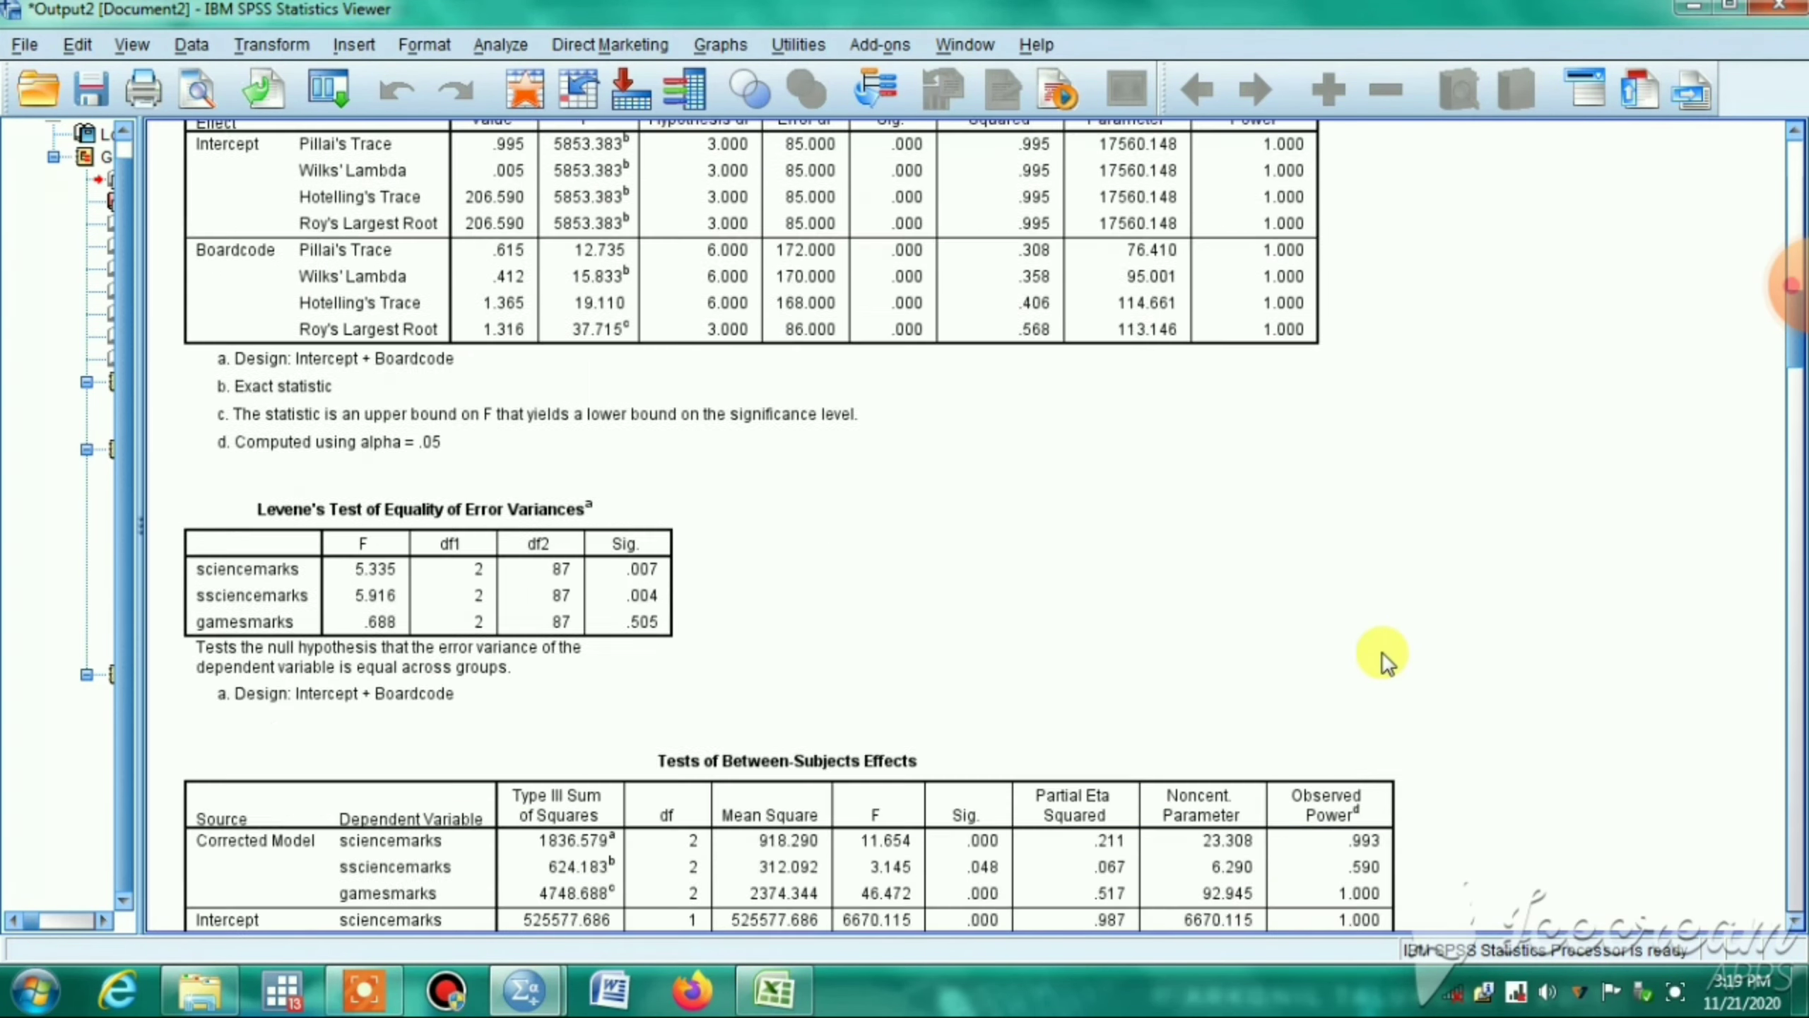
pyautogui.scroll(3, 1252, 626)
pyautogui.click(249, 690)
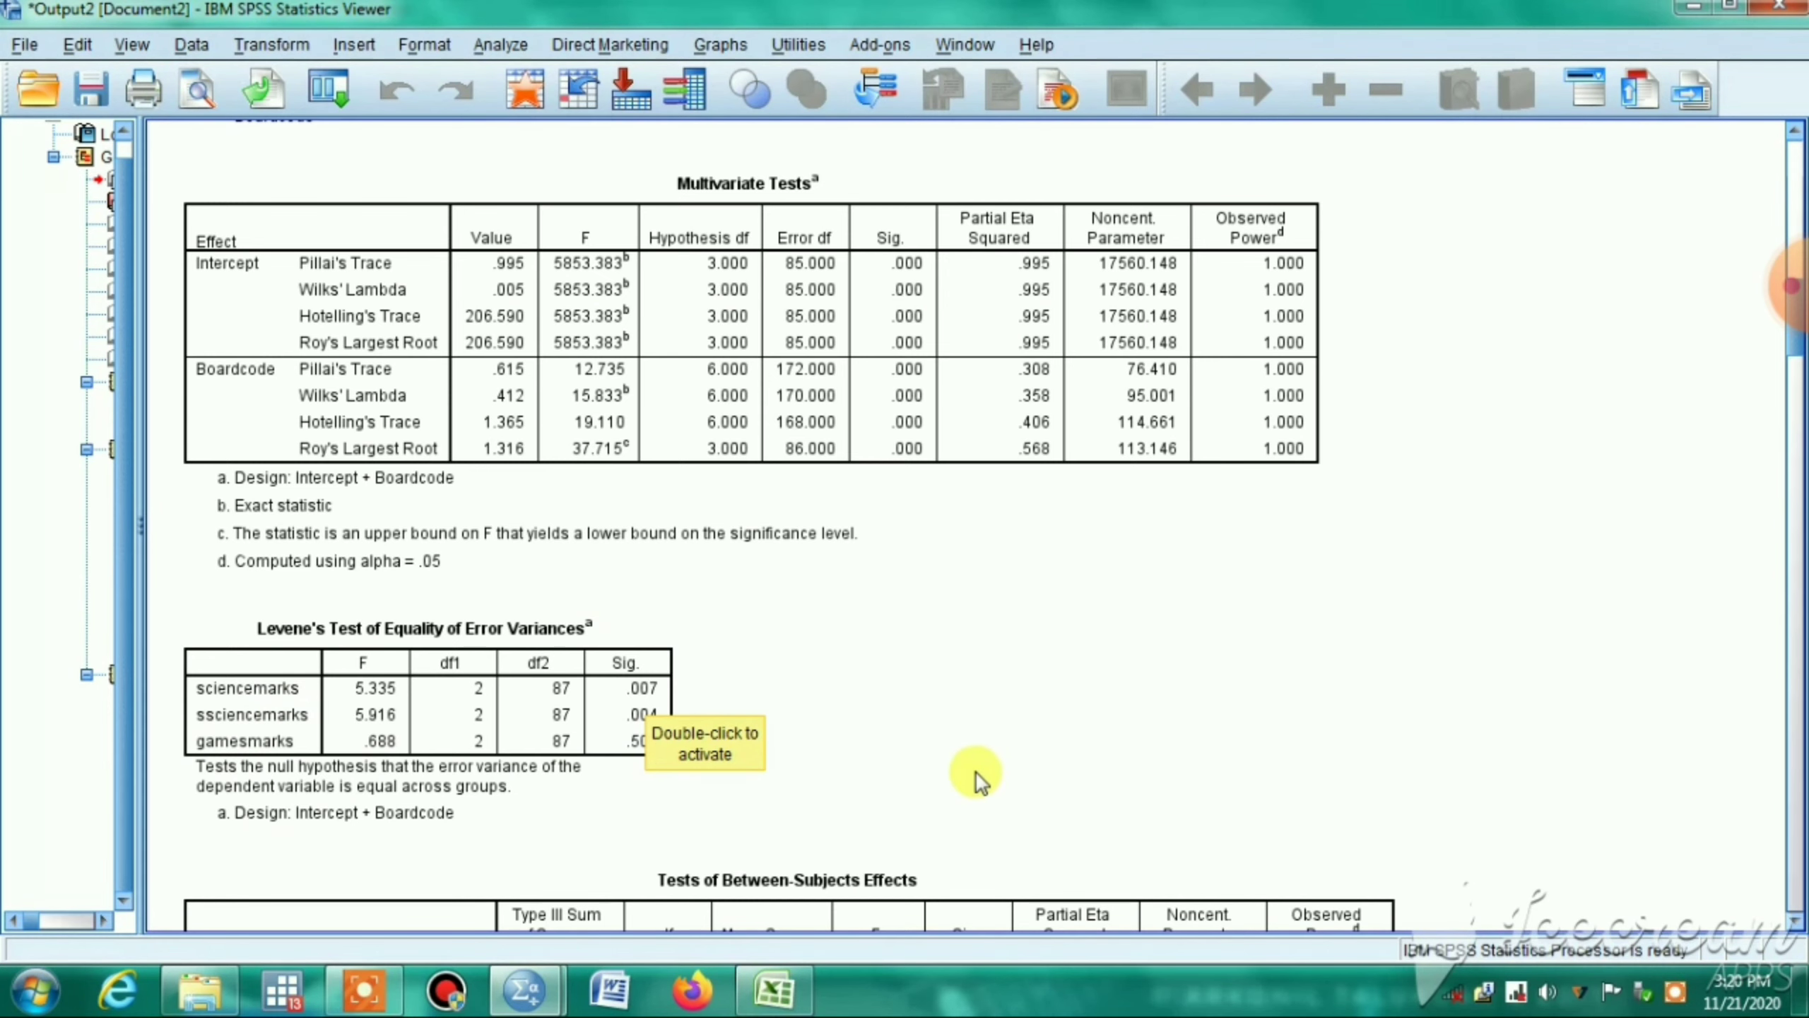
# - Examine the Tests of Between-Subjects Effects table for the Boardcode effect on each dependent variable
pyautogui.scroll(-5, 975, 771)
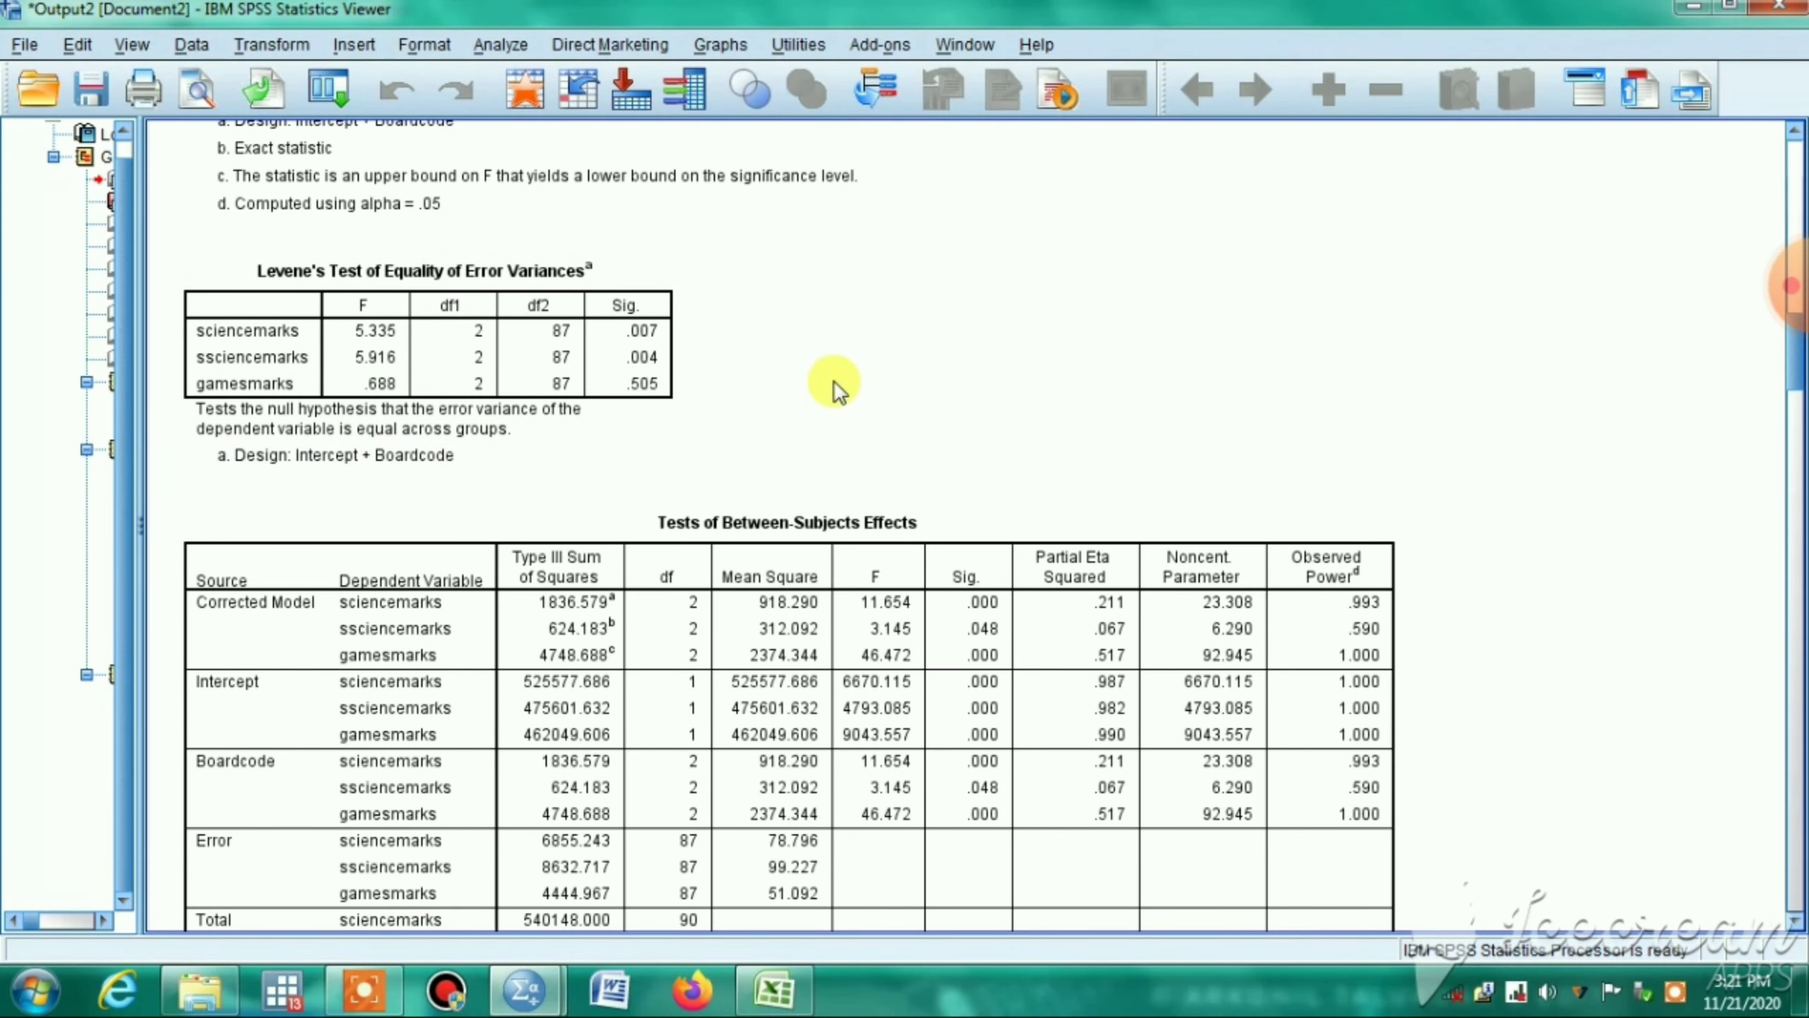
pyautogui.scroll(-3, 838, 391)
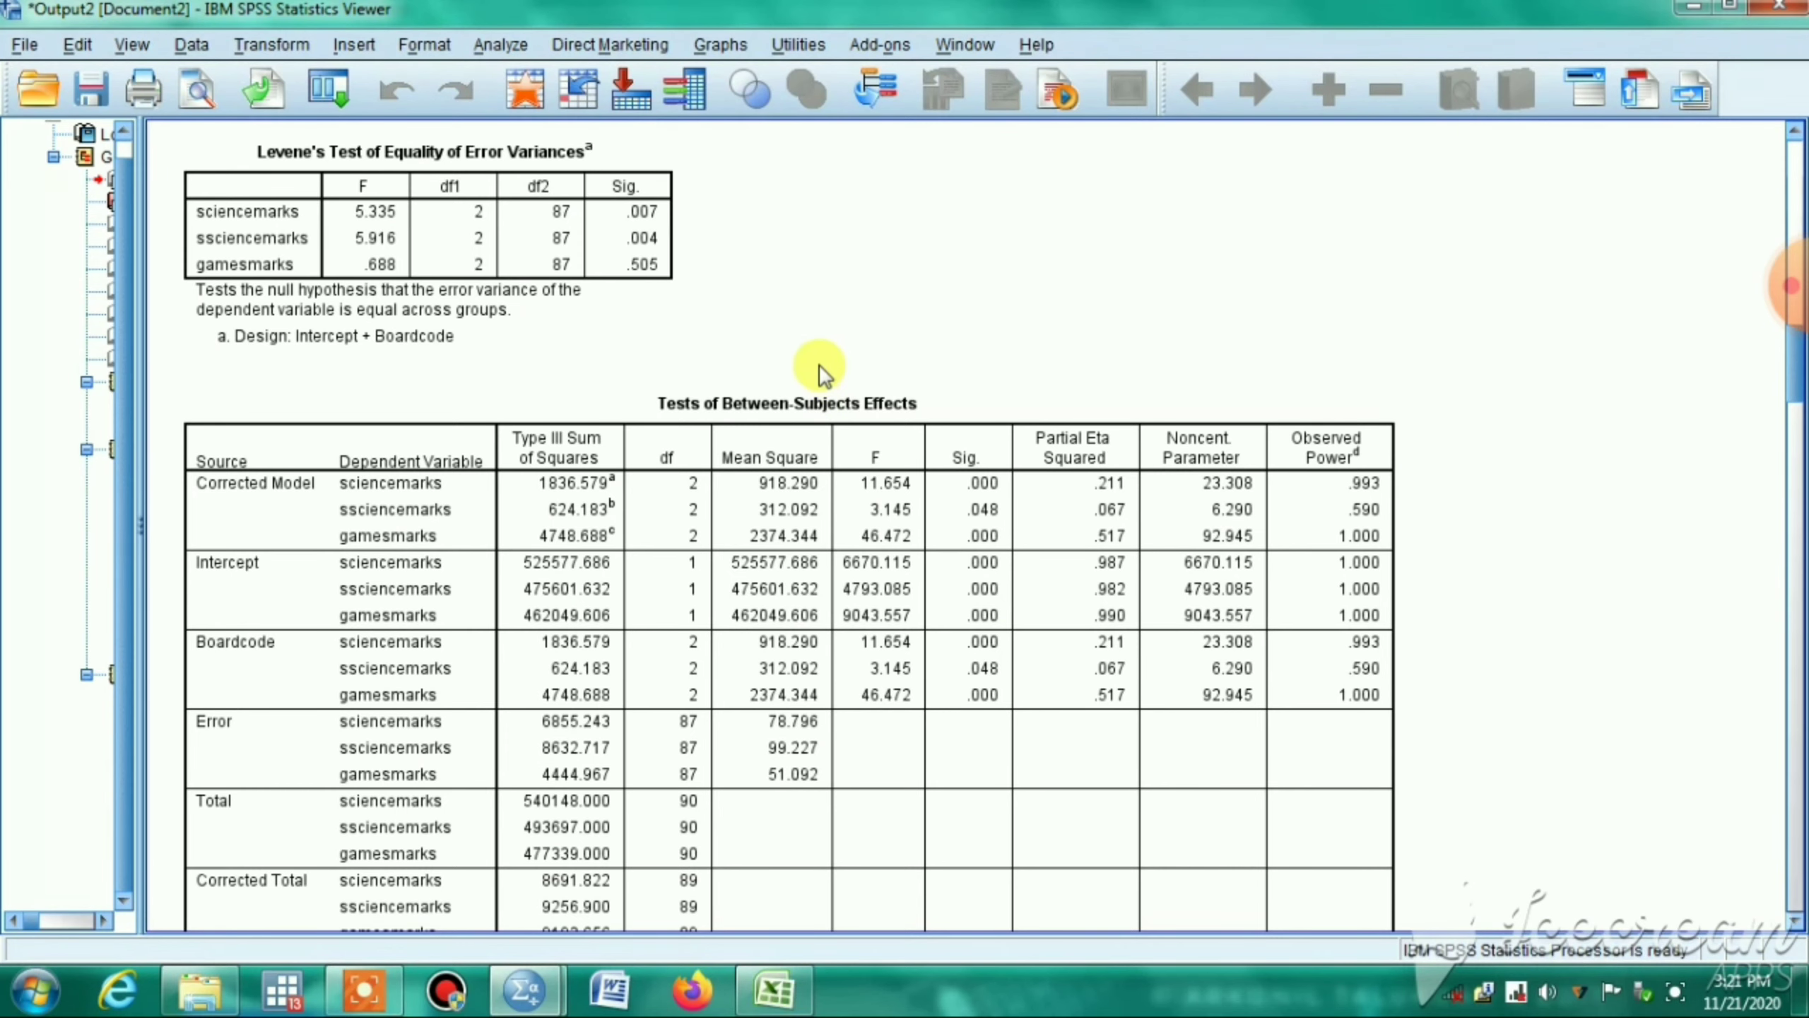
pyautogui.scroll(-3, 811, 364)
pyautogui.scroll(3, 813, 370)
pyautogui.scroll(-3, 1503, 360)
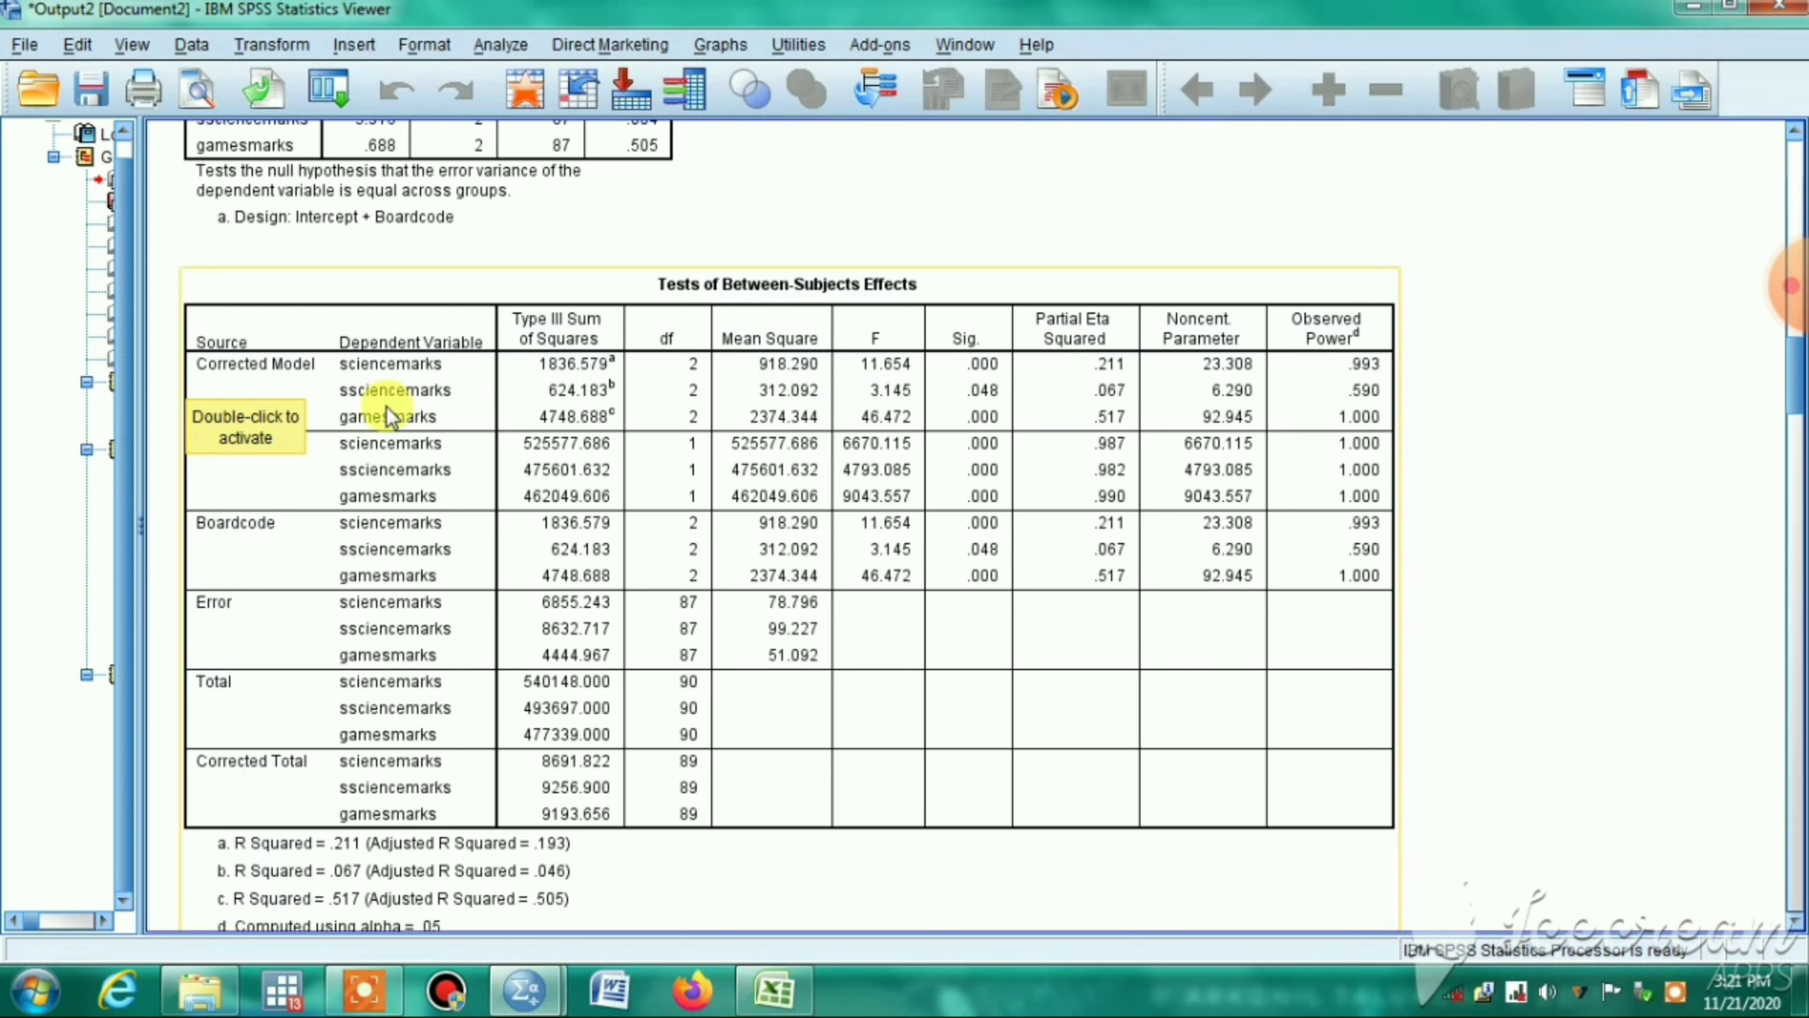
pyautogui.click(1242, 222)
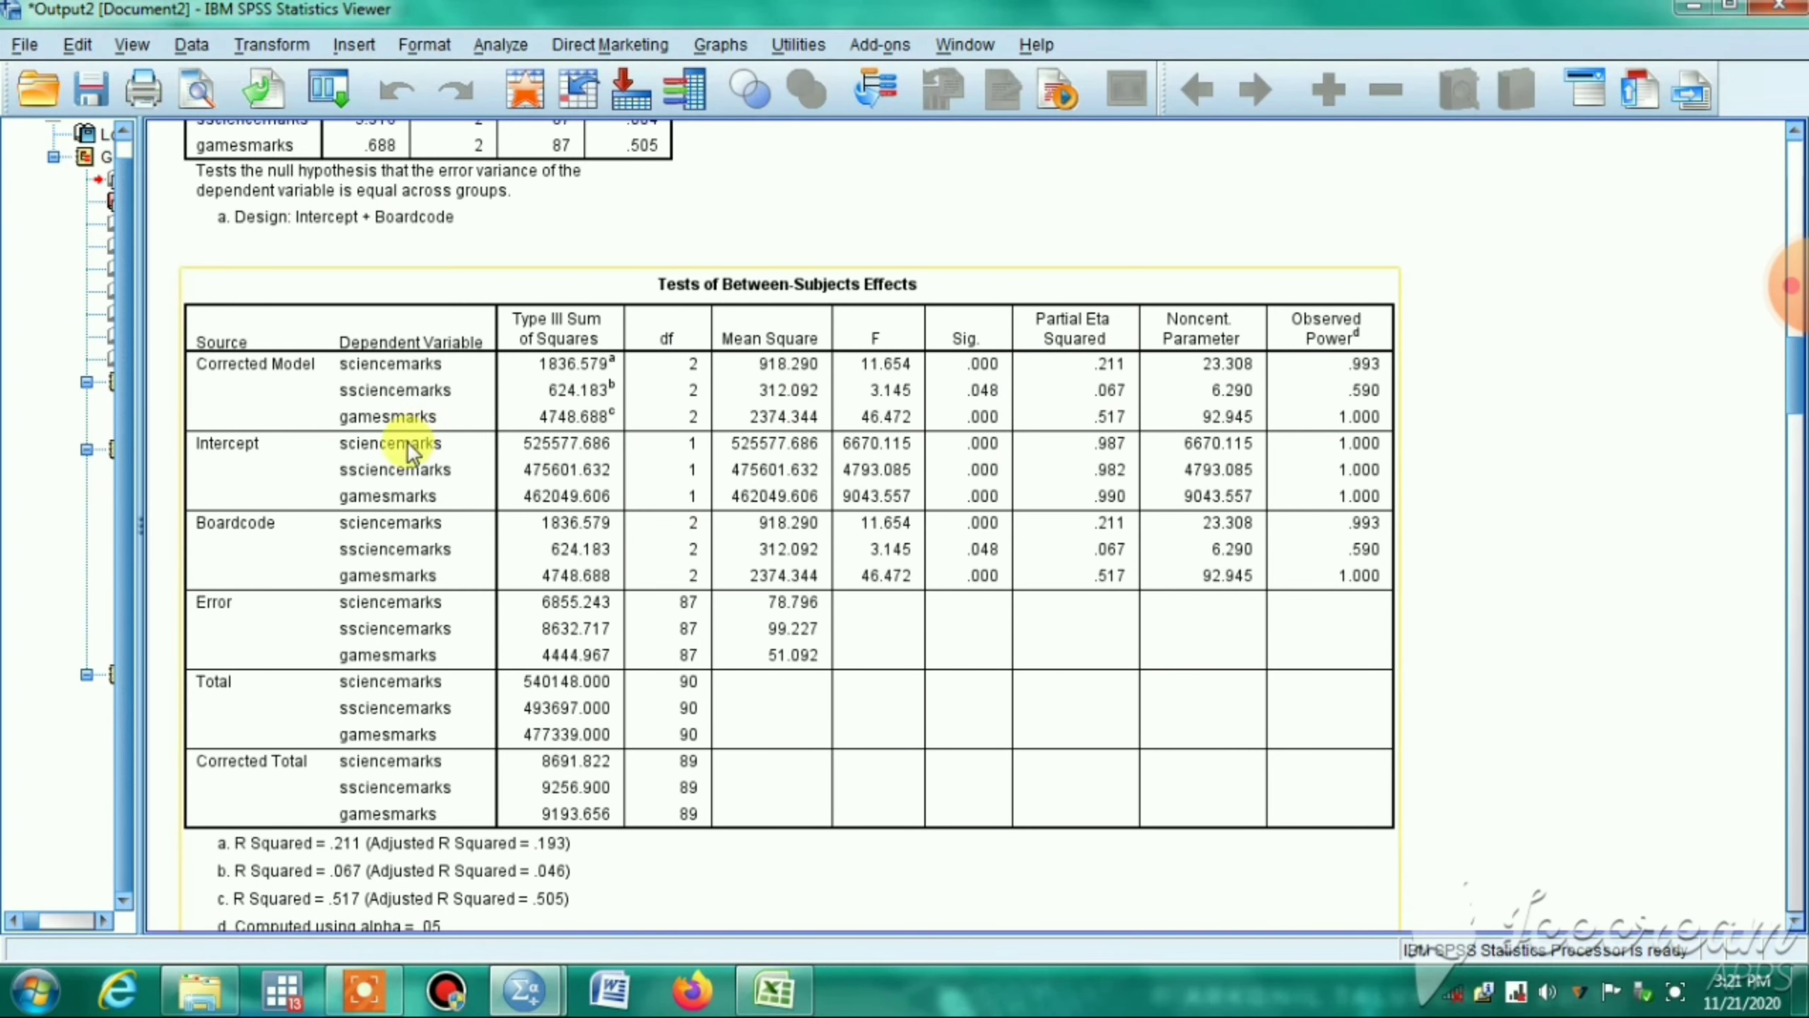
pyautogui.click(237, 524)
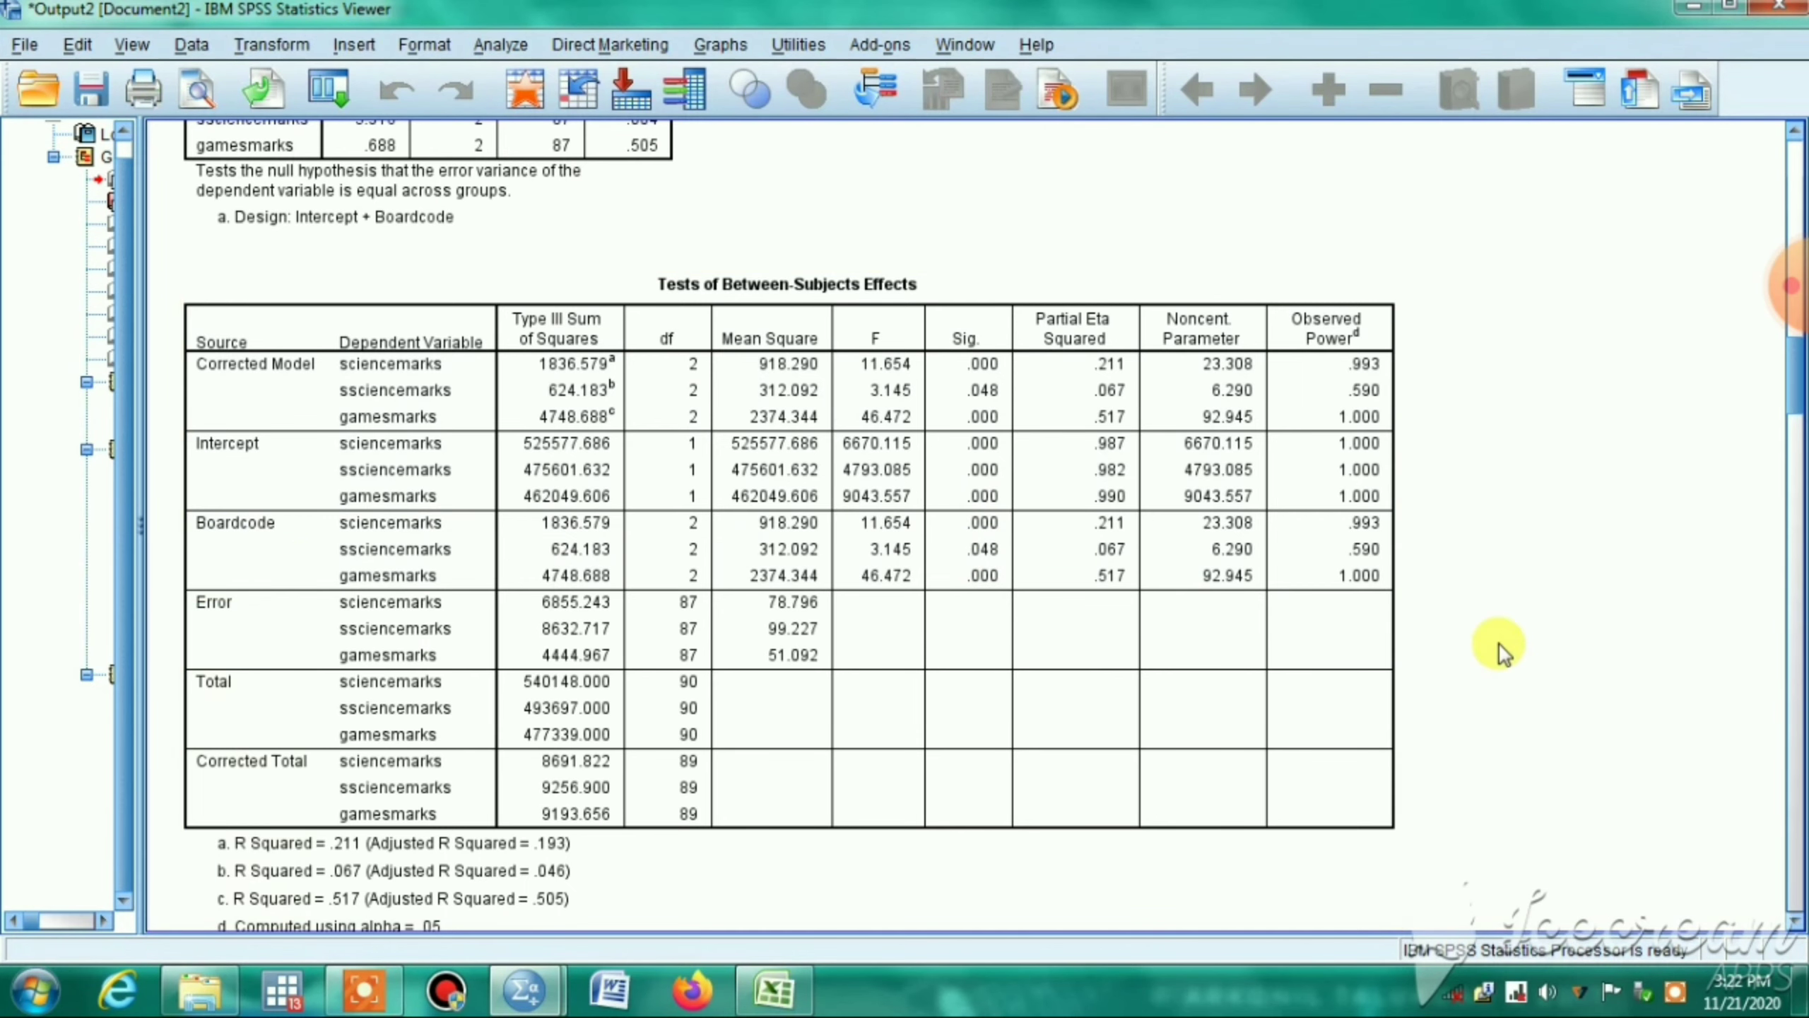
pyautogui.scroll(-3, 1498, 645)
pyautogui.click(811, 443)
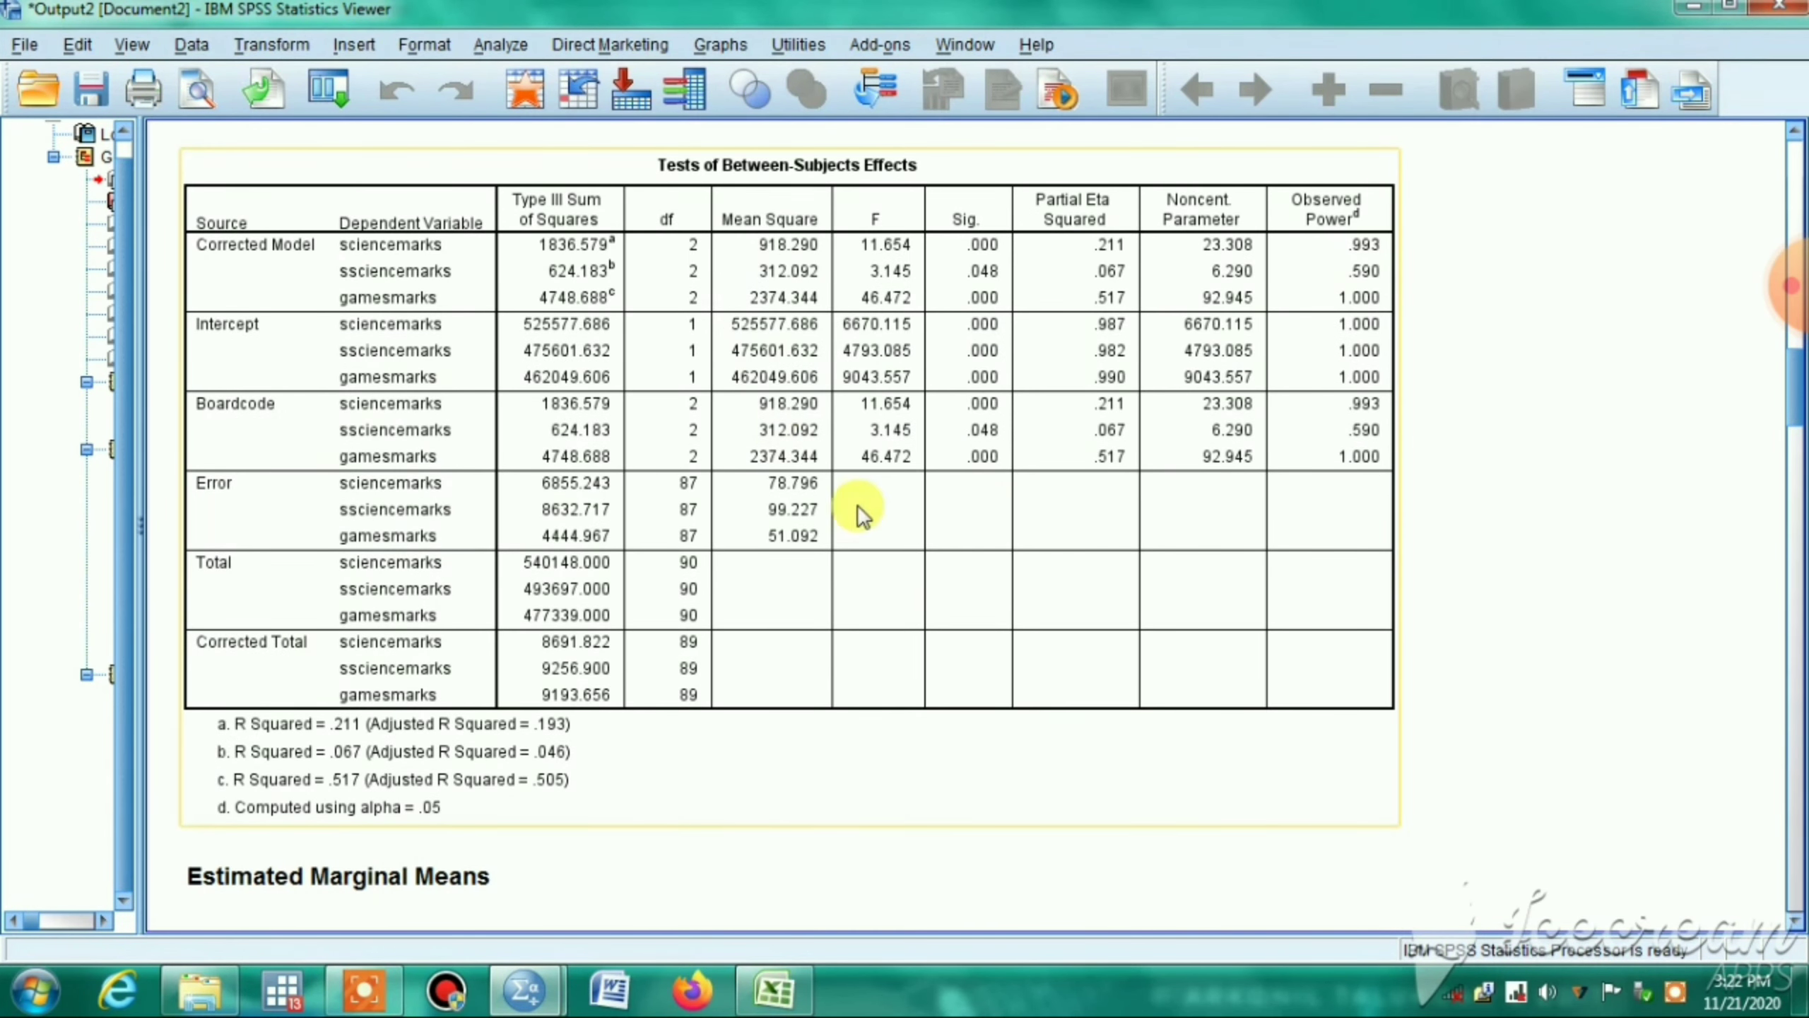
# - Review the estimated marginal means of each subject's marks by Boardcode
pyautogui.scroll(-6, 866, 591)
pyautogui.scroll(-3, 865, 591)
pyautogui.click(865, 591)
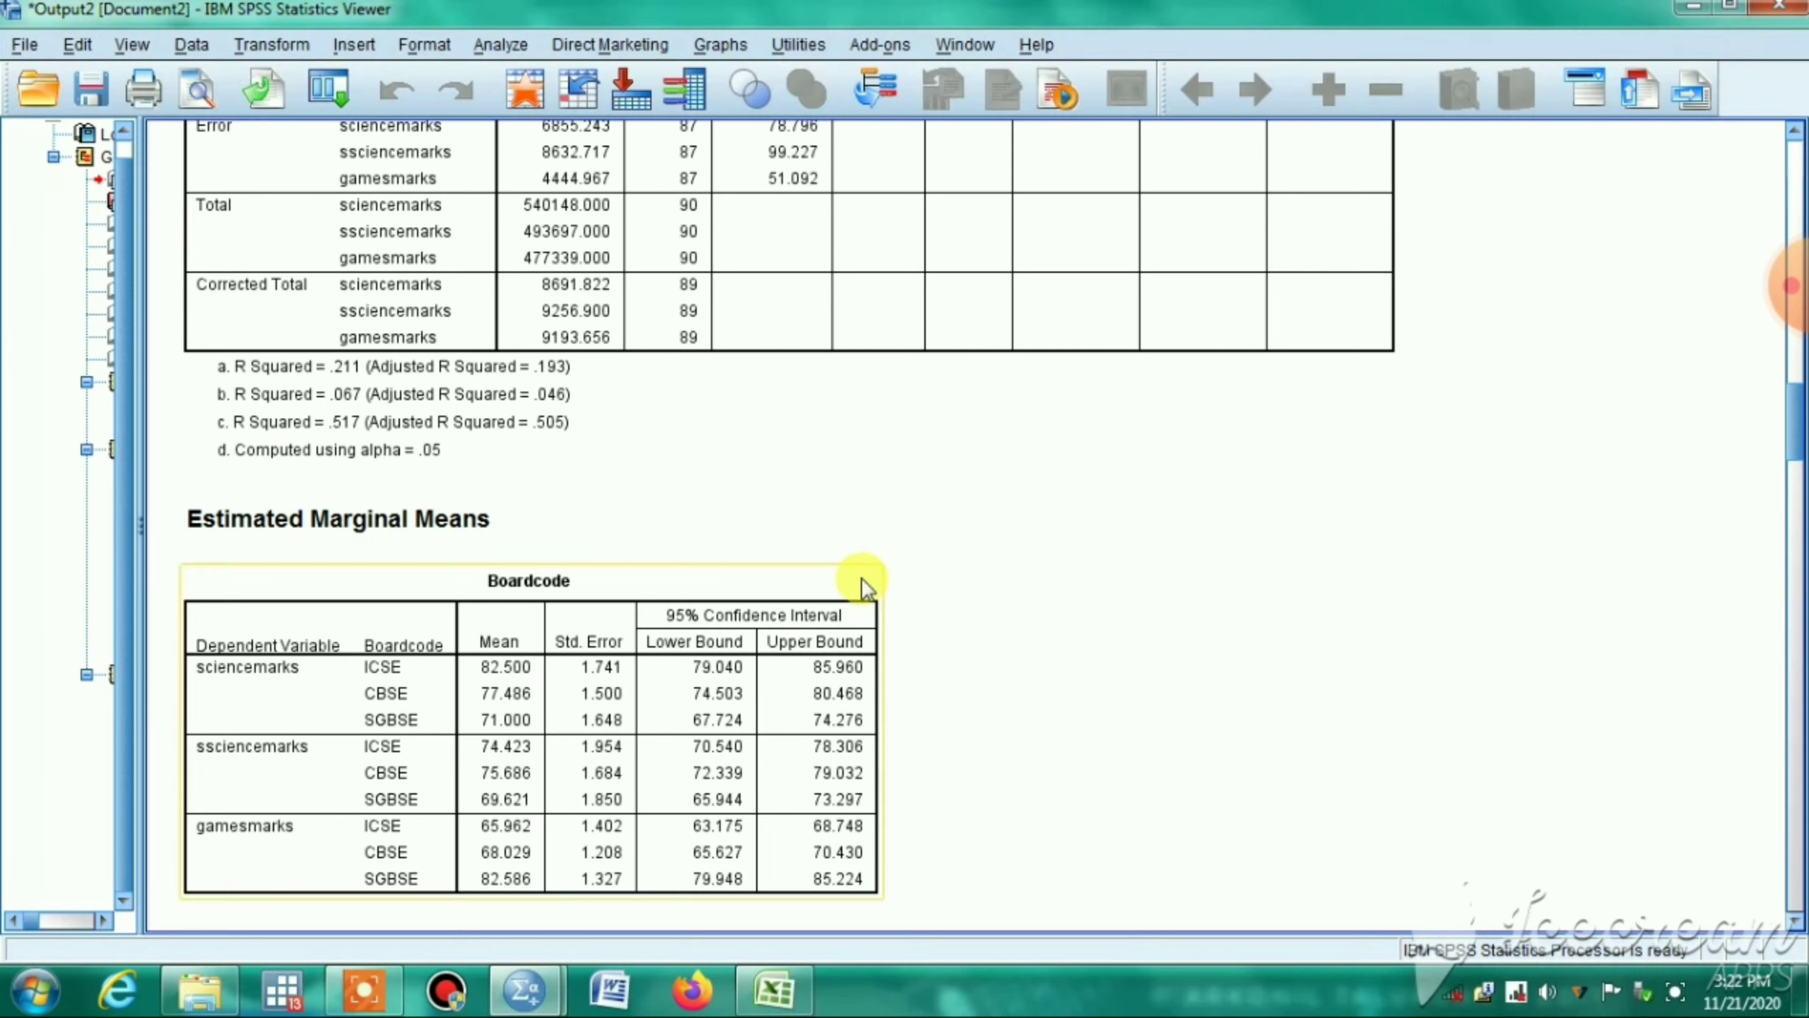
pyautogui.click(467, 532)
pyautogui.click(358, 677)
pyautogui.scroll(-3, 1080, 671)
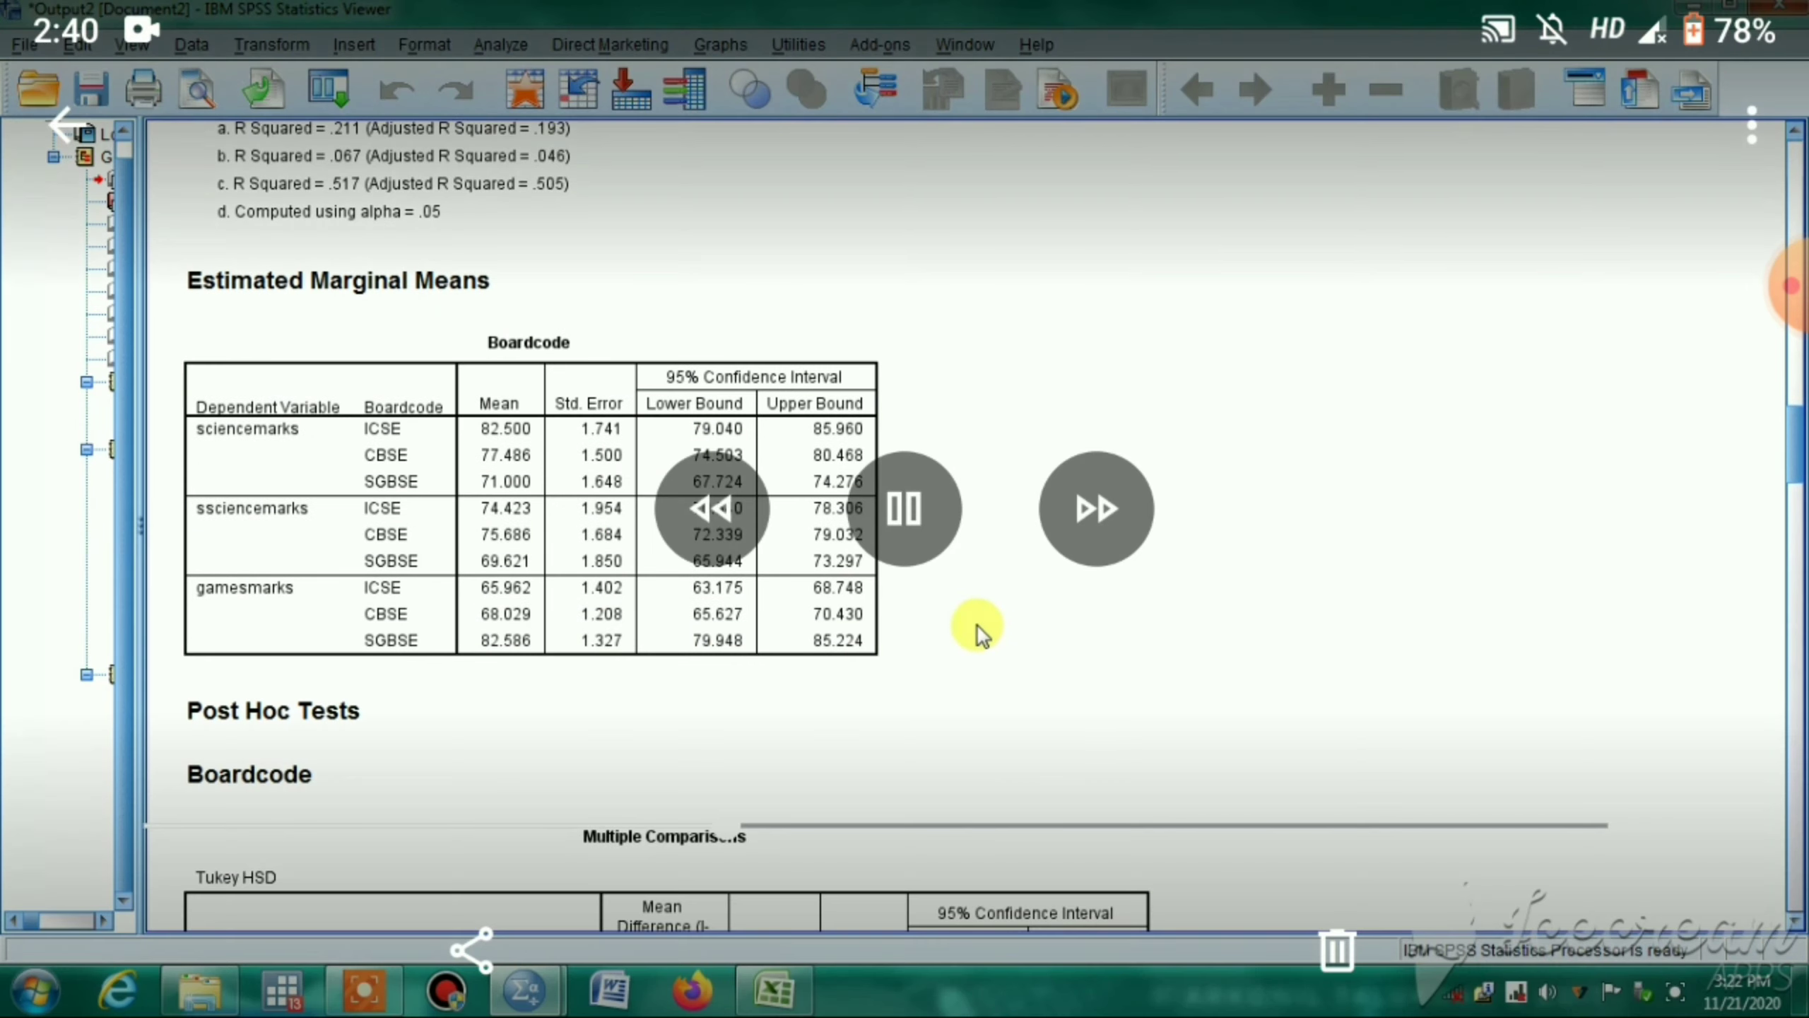
pyautogui.click(470, 558)
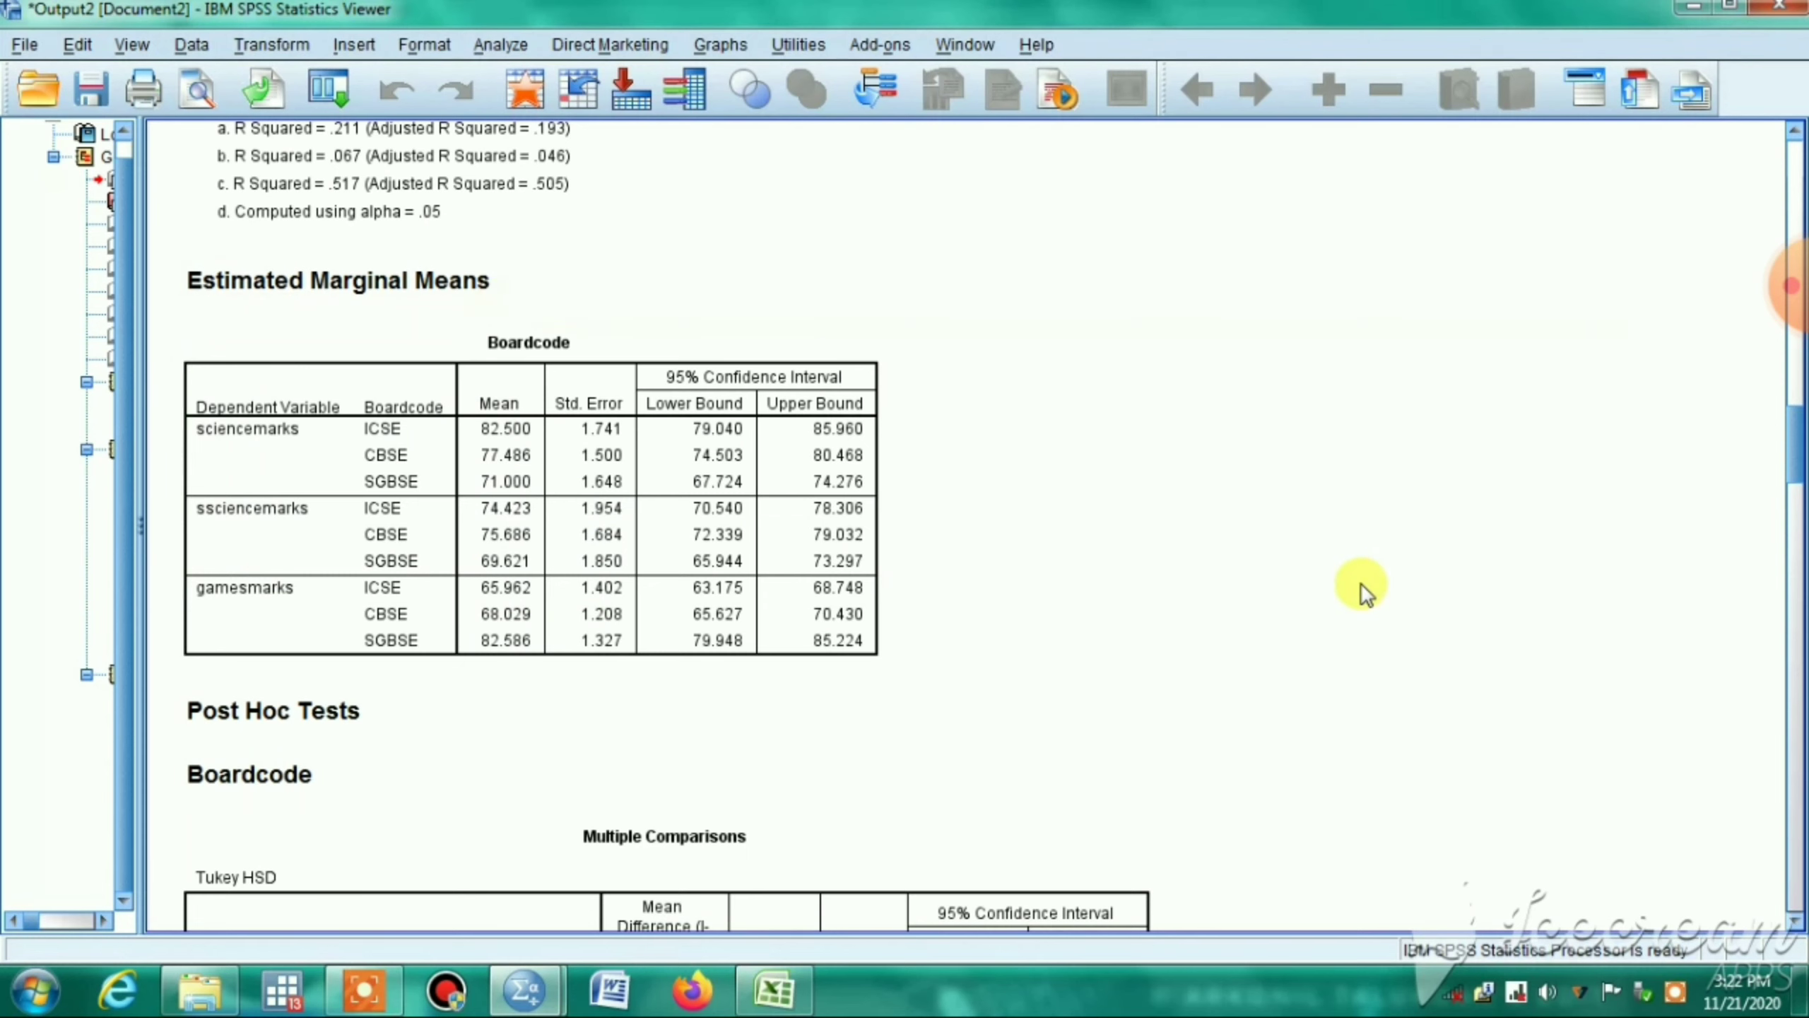
# - Examine the Tukey HSD Multiple Comparisons table for pairwise differences between the boards
pyautogui.scroll(-2, 1363, 586)
pyautogui.scroll(-4, 1362, 586)
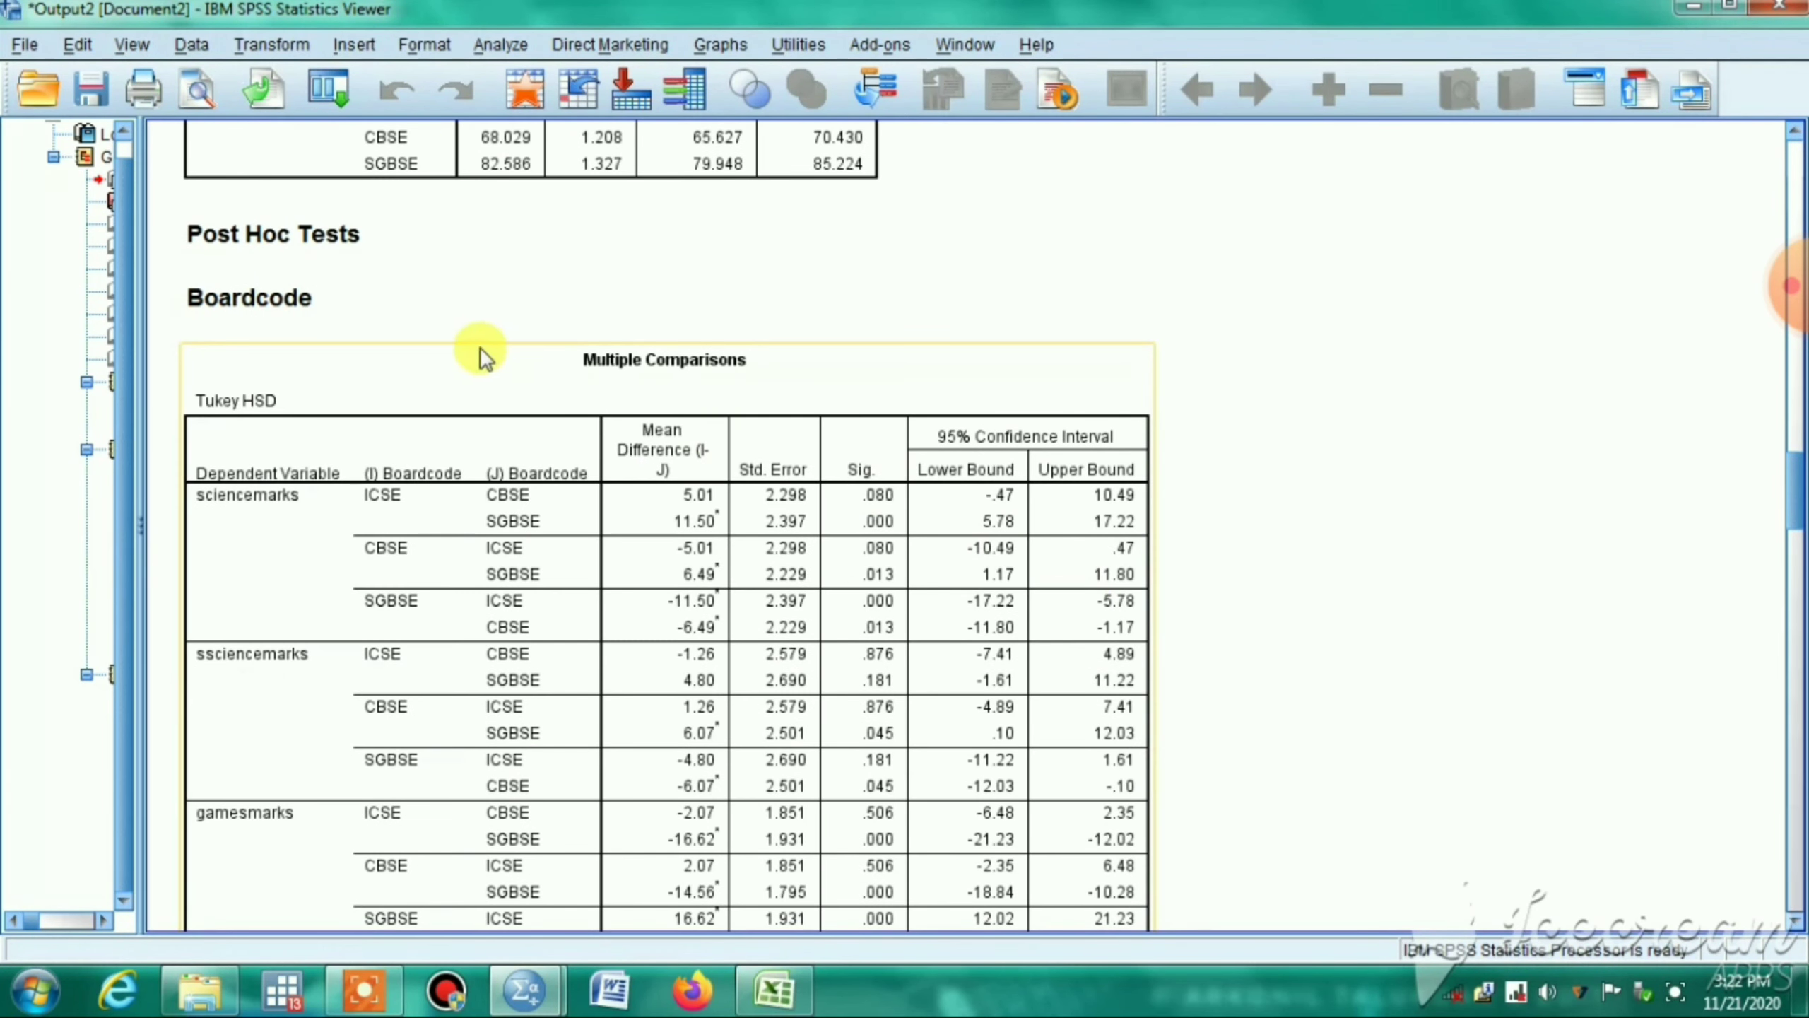
pyautogui.scroll(-2, 948, 274)
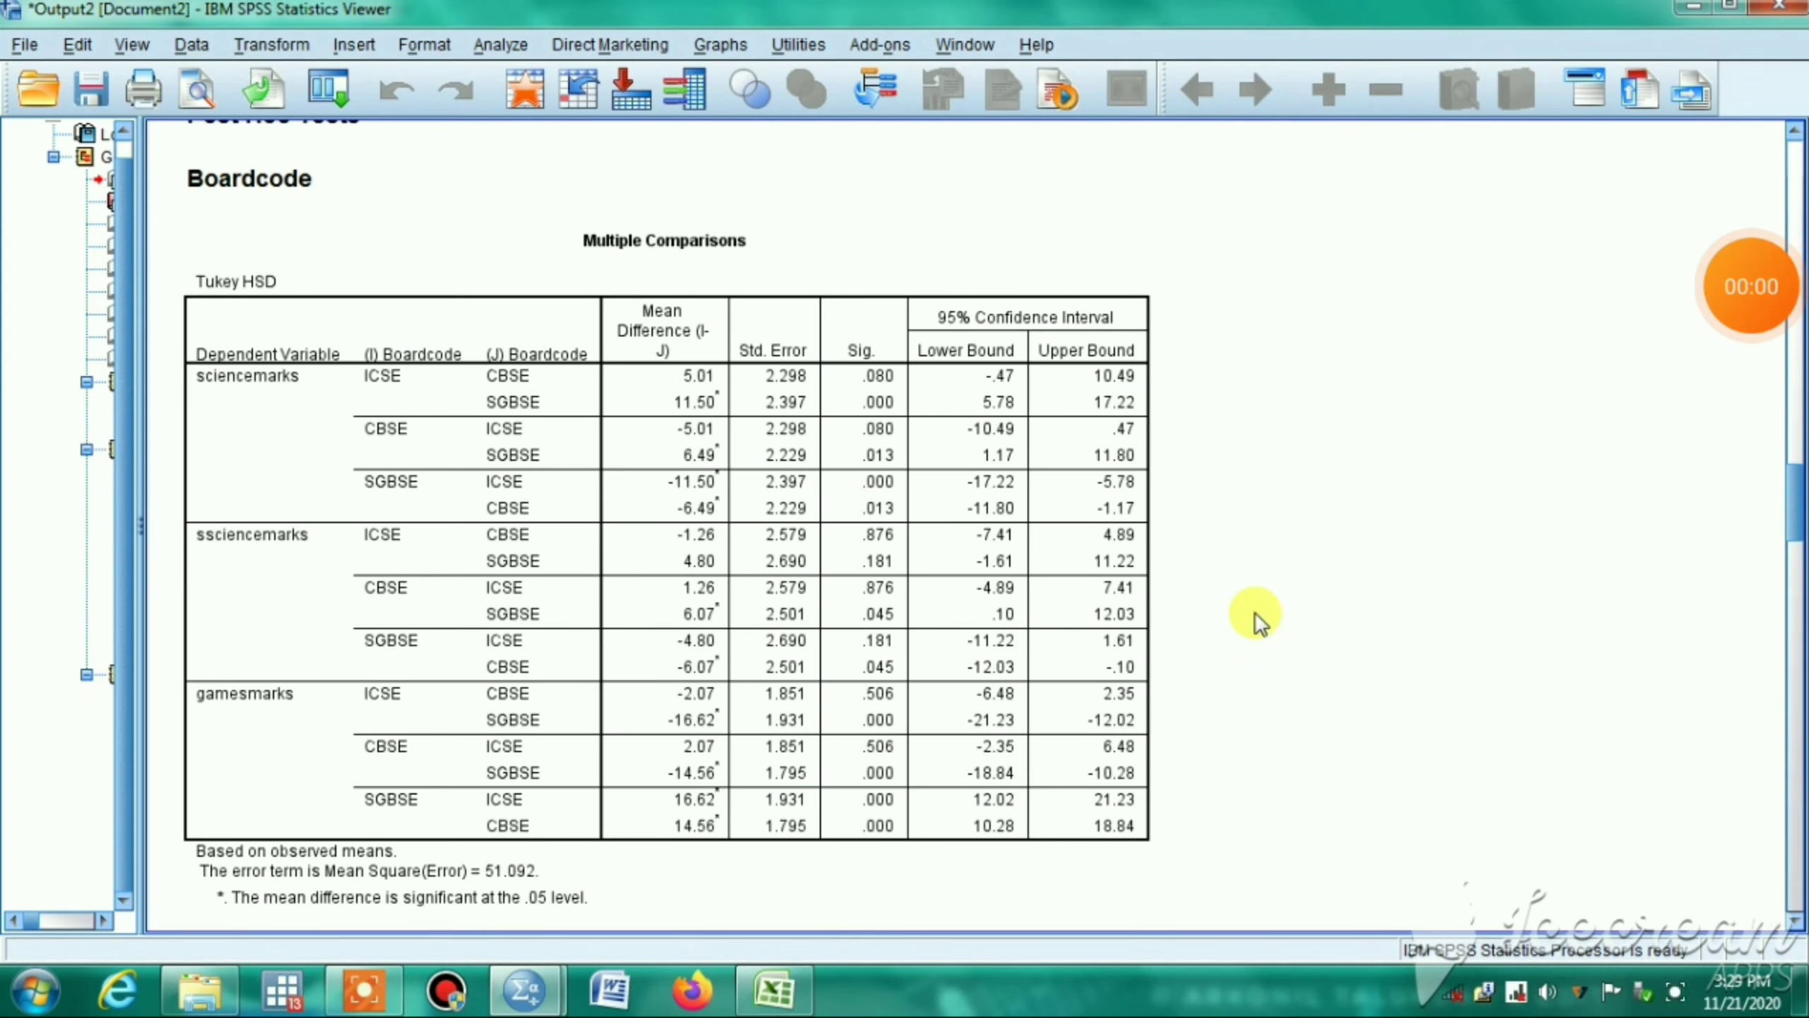
pyautogui.click(1232, 589)
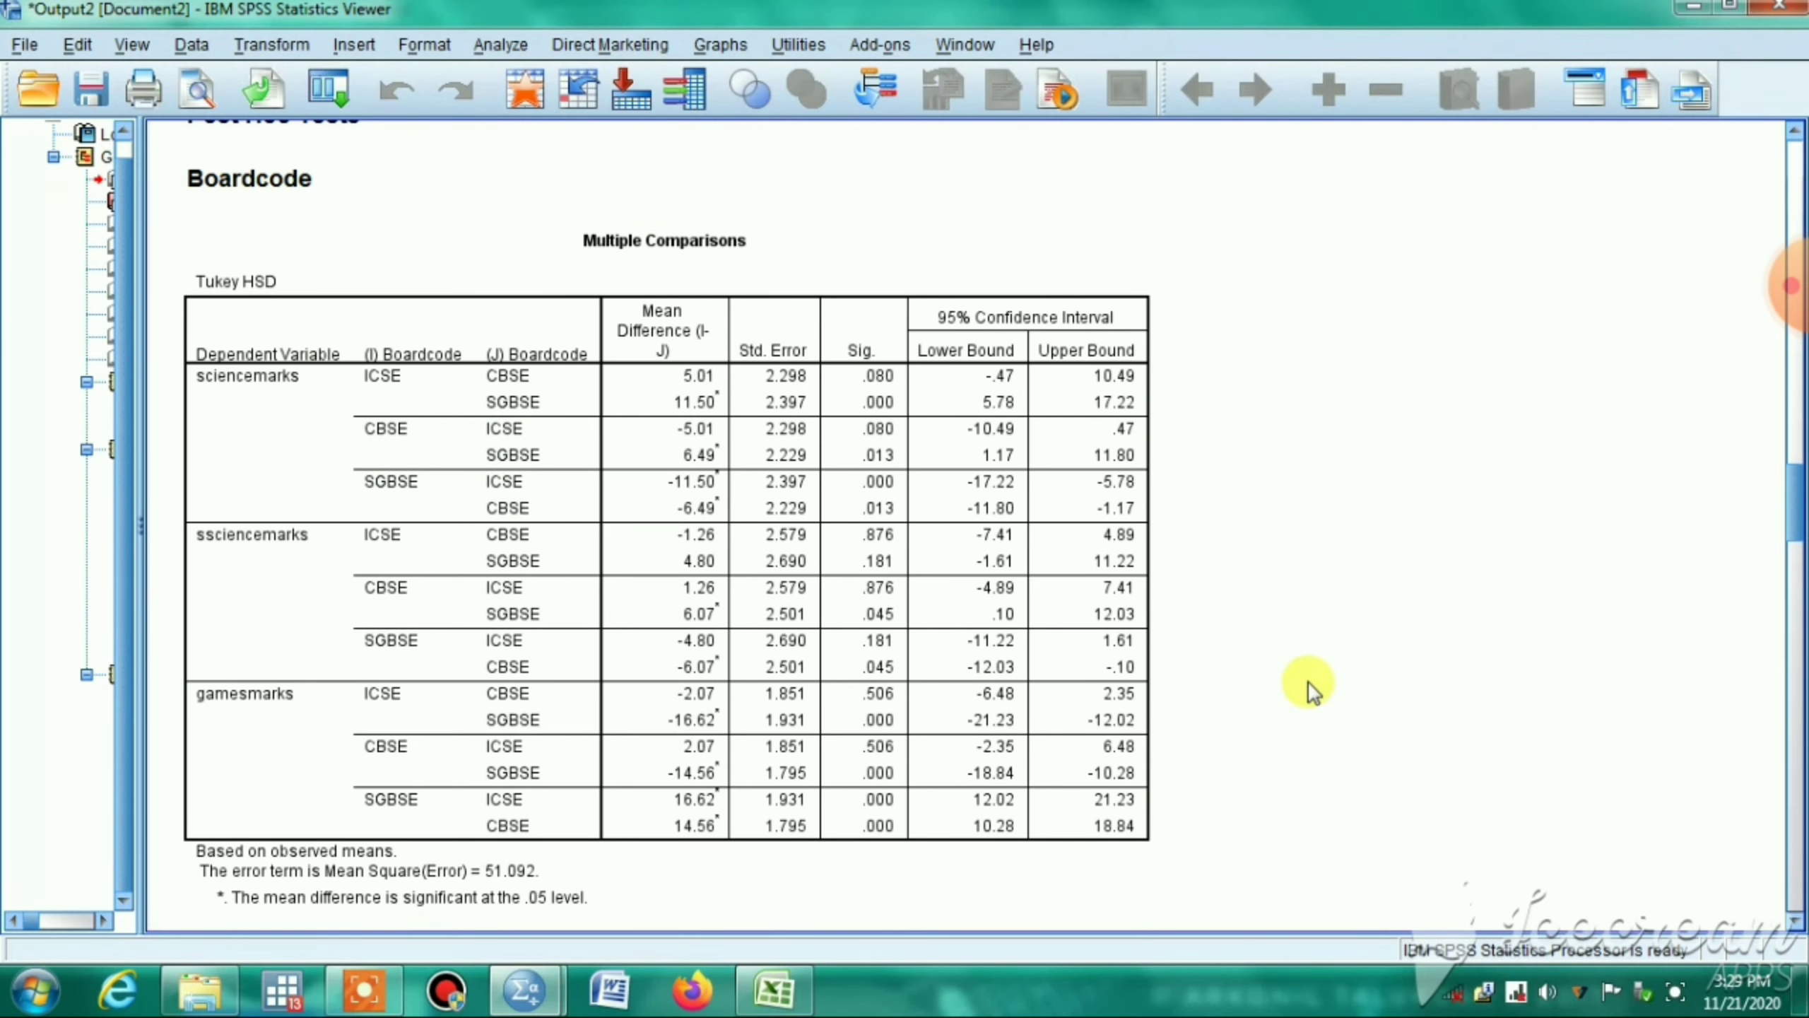
# - Examine the Tukey homogeneous subsets tables for sciencemarks, ssciencemarks and gamesmarks
pyautogui.scroll(-3, 1321, 695)
pyautogui.scroll(-3, 1321, 695)
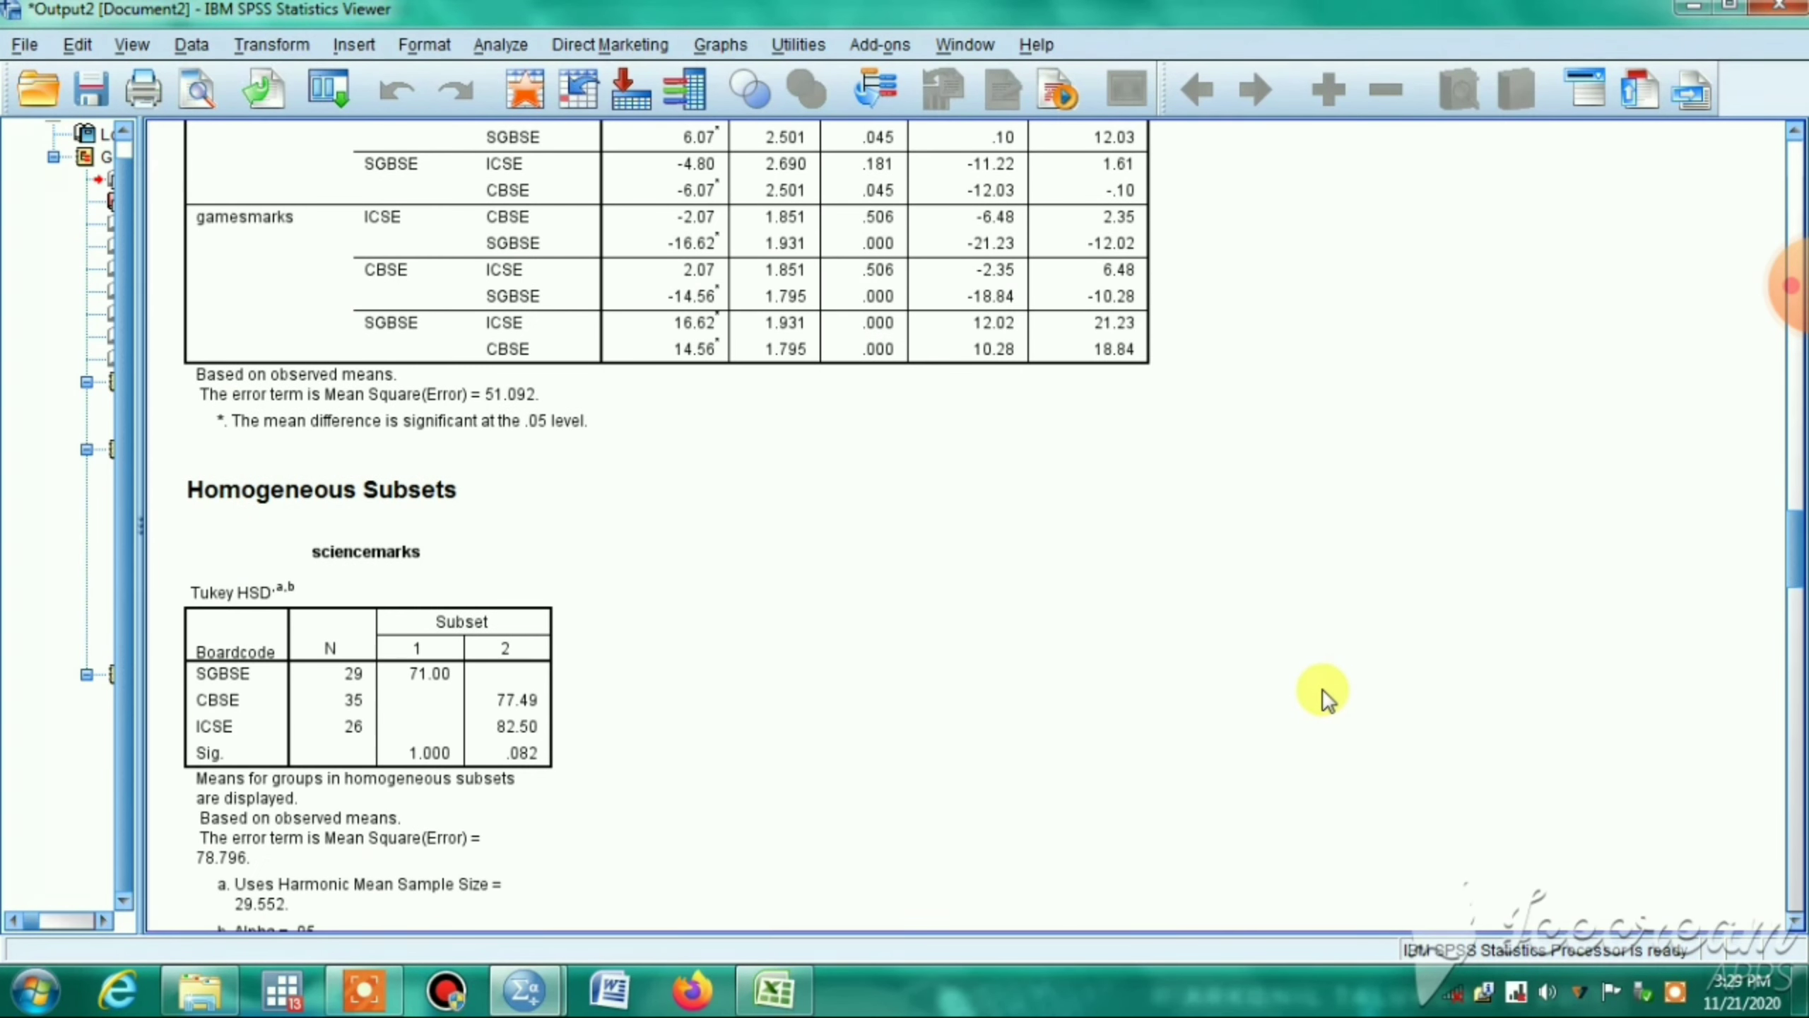
pyautogui.click(517, 563)
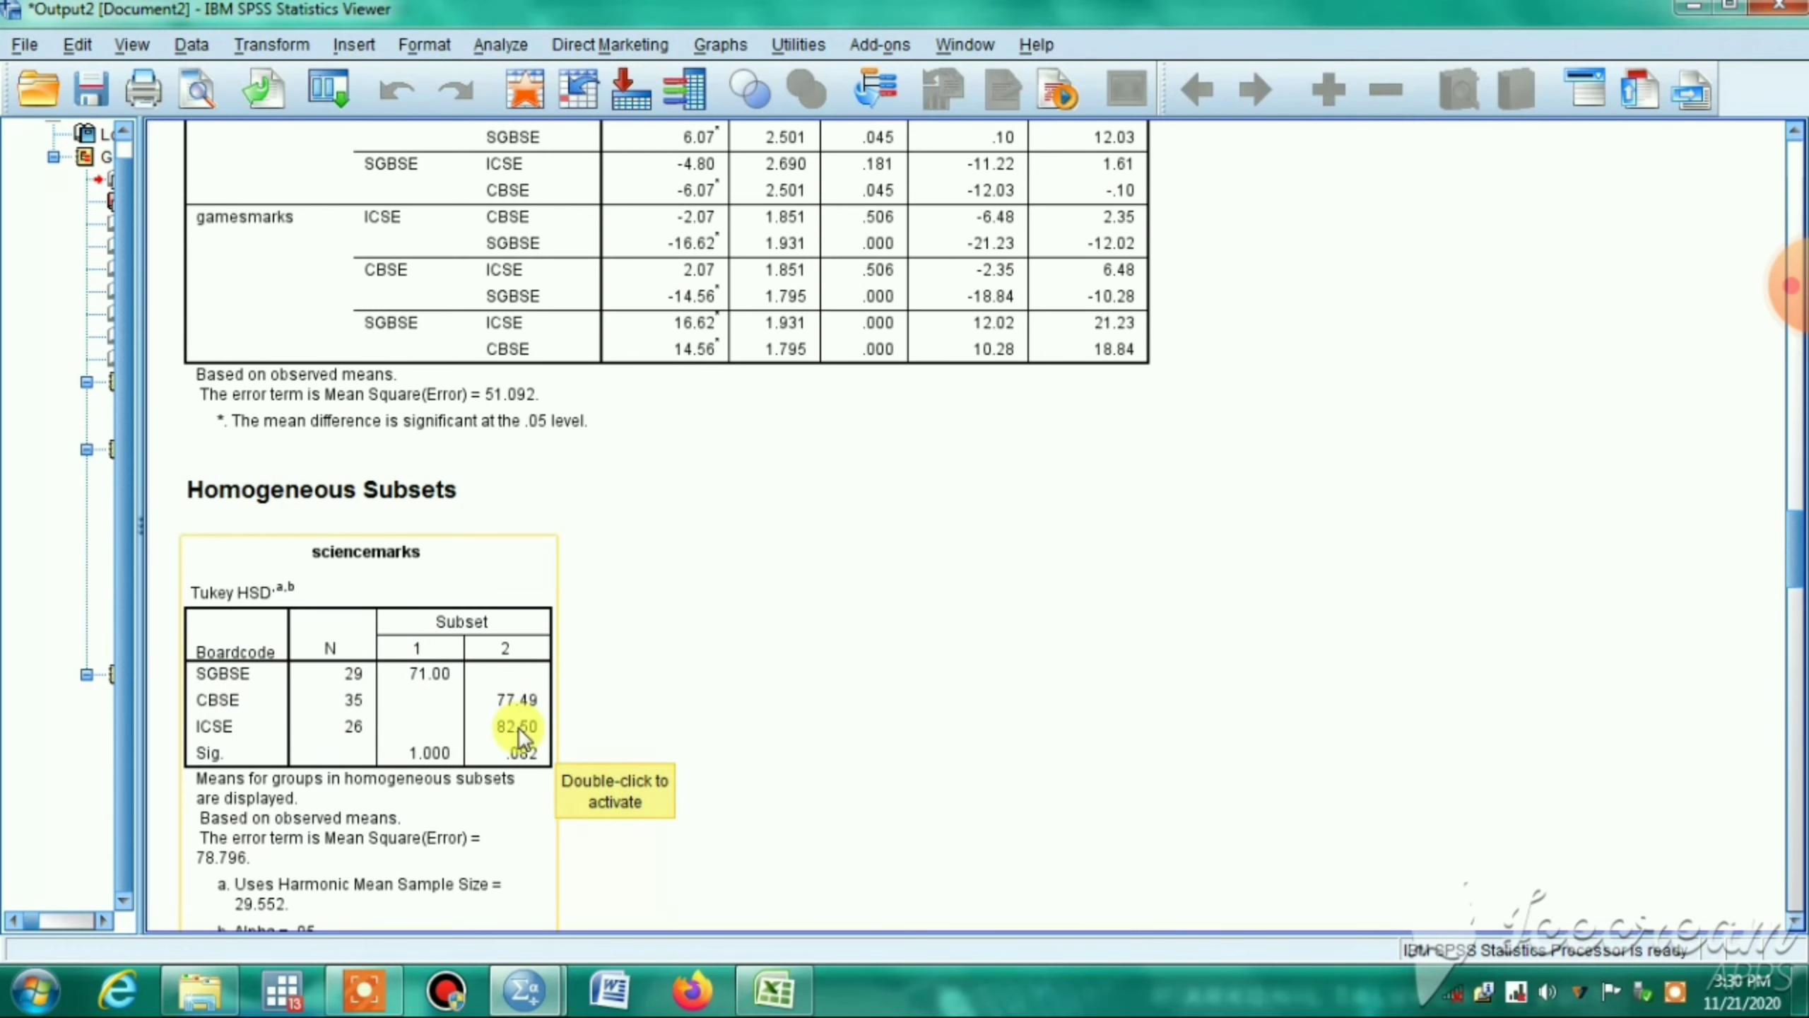
pyautogui.scroll(-3, 989, 702)
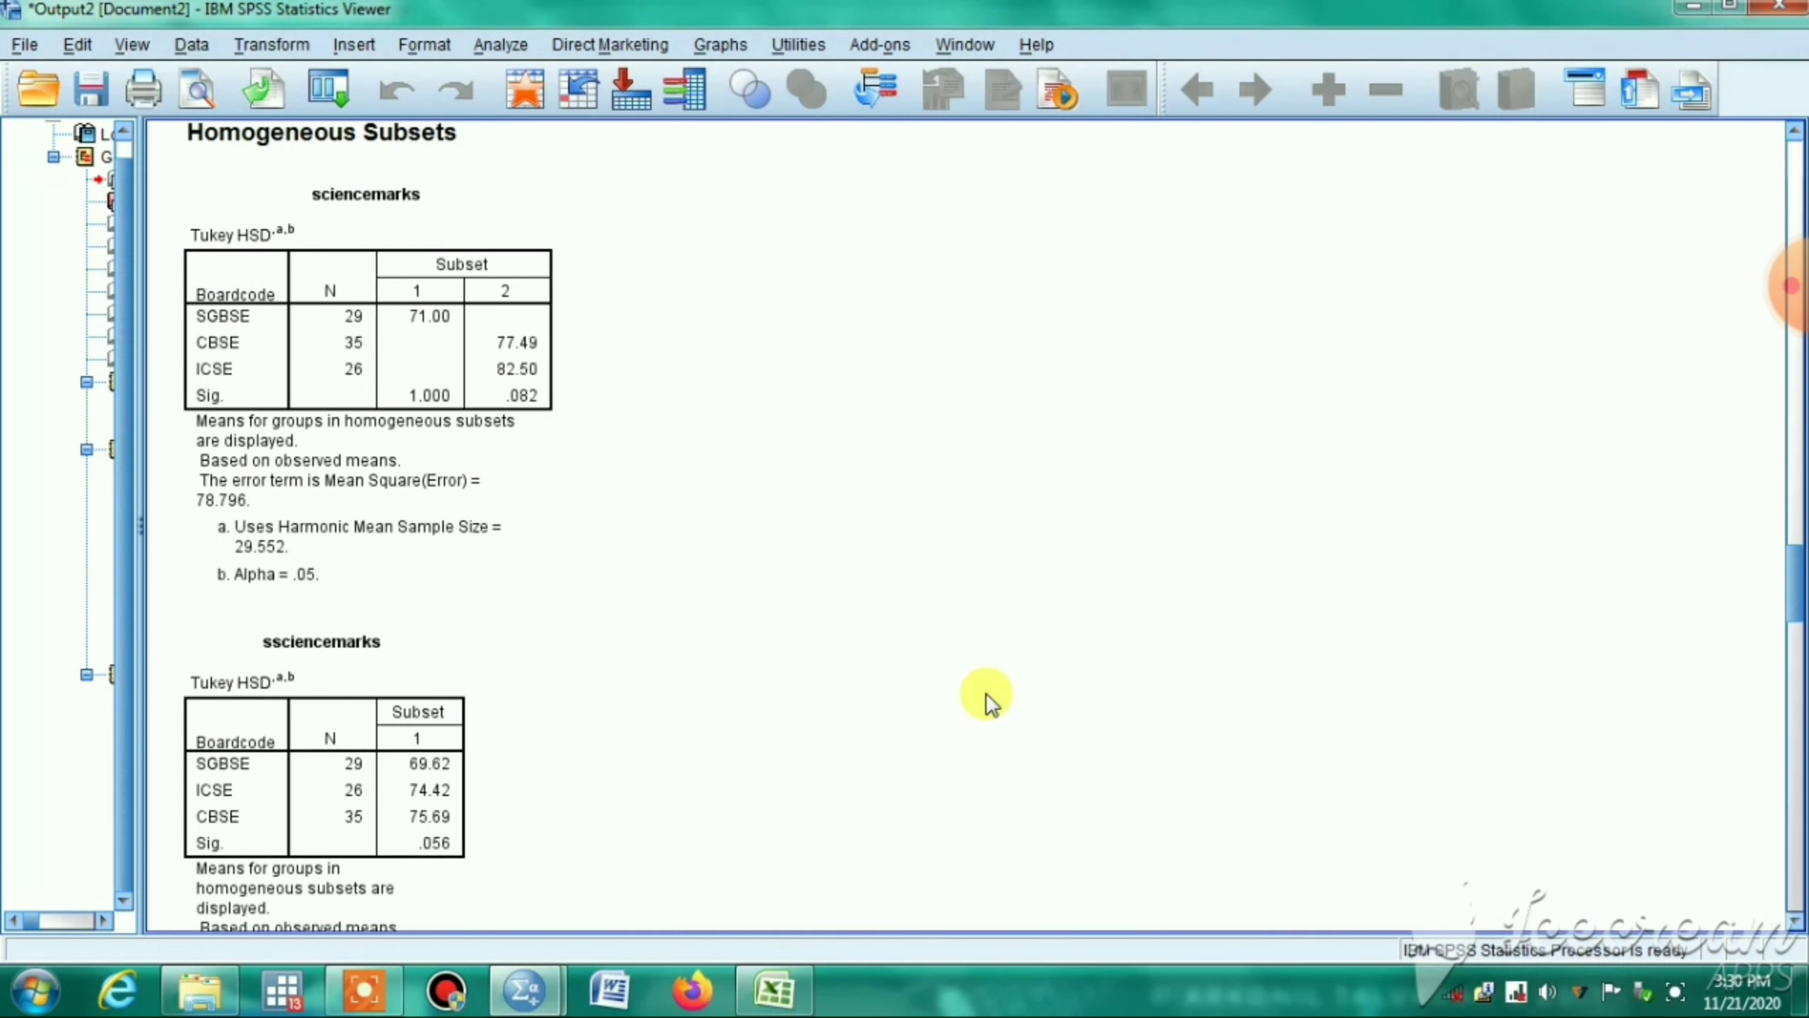
pyautogui.click(346, 655)
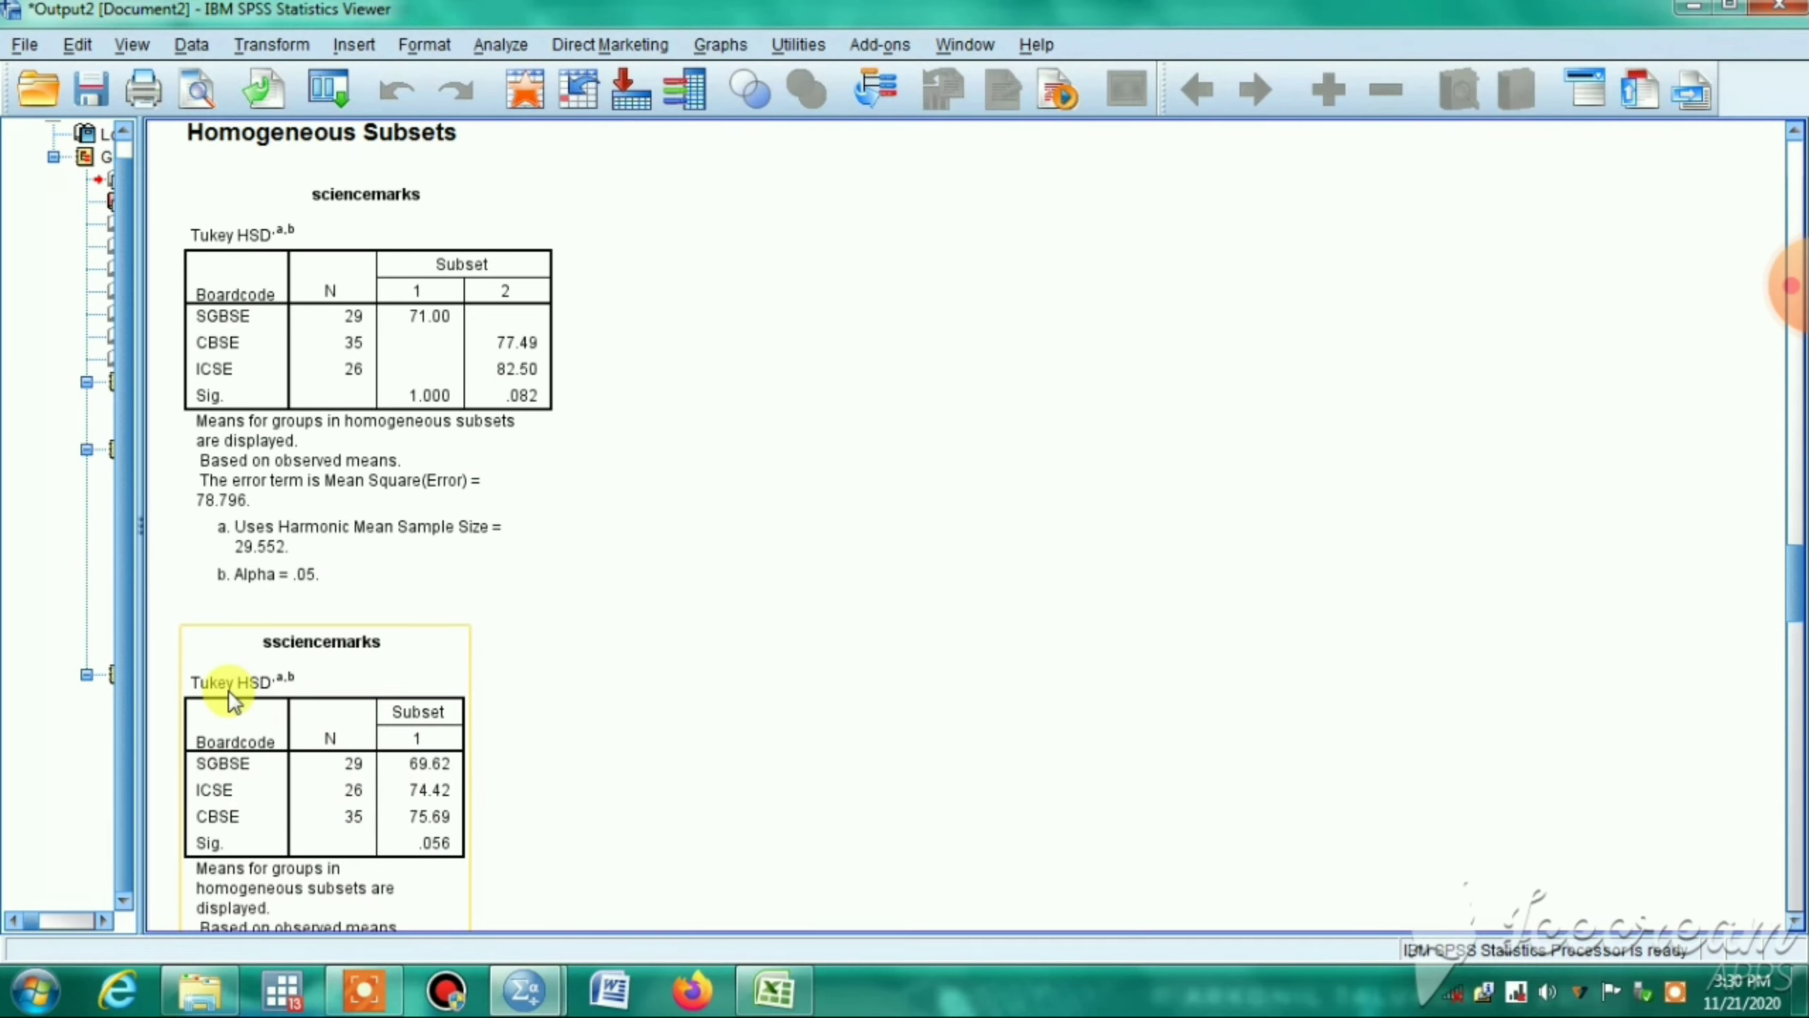
pyautogui.click(481, 782)
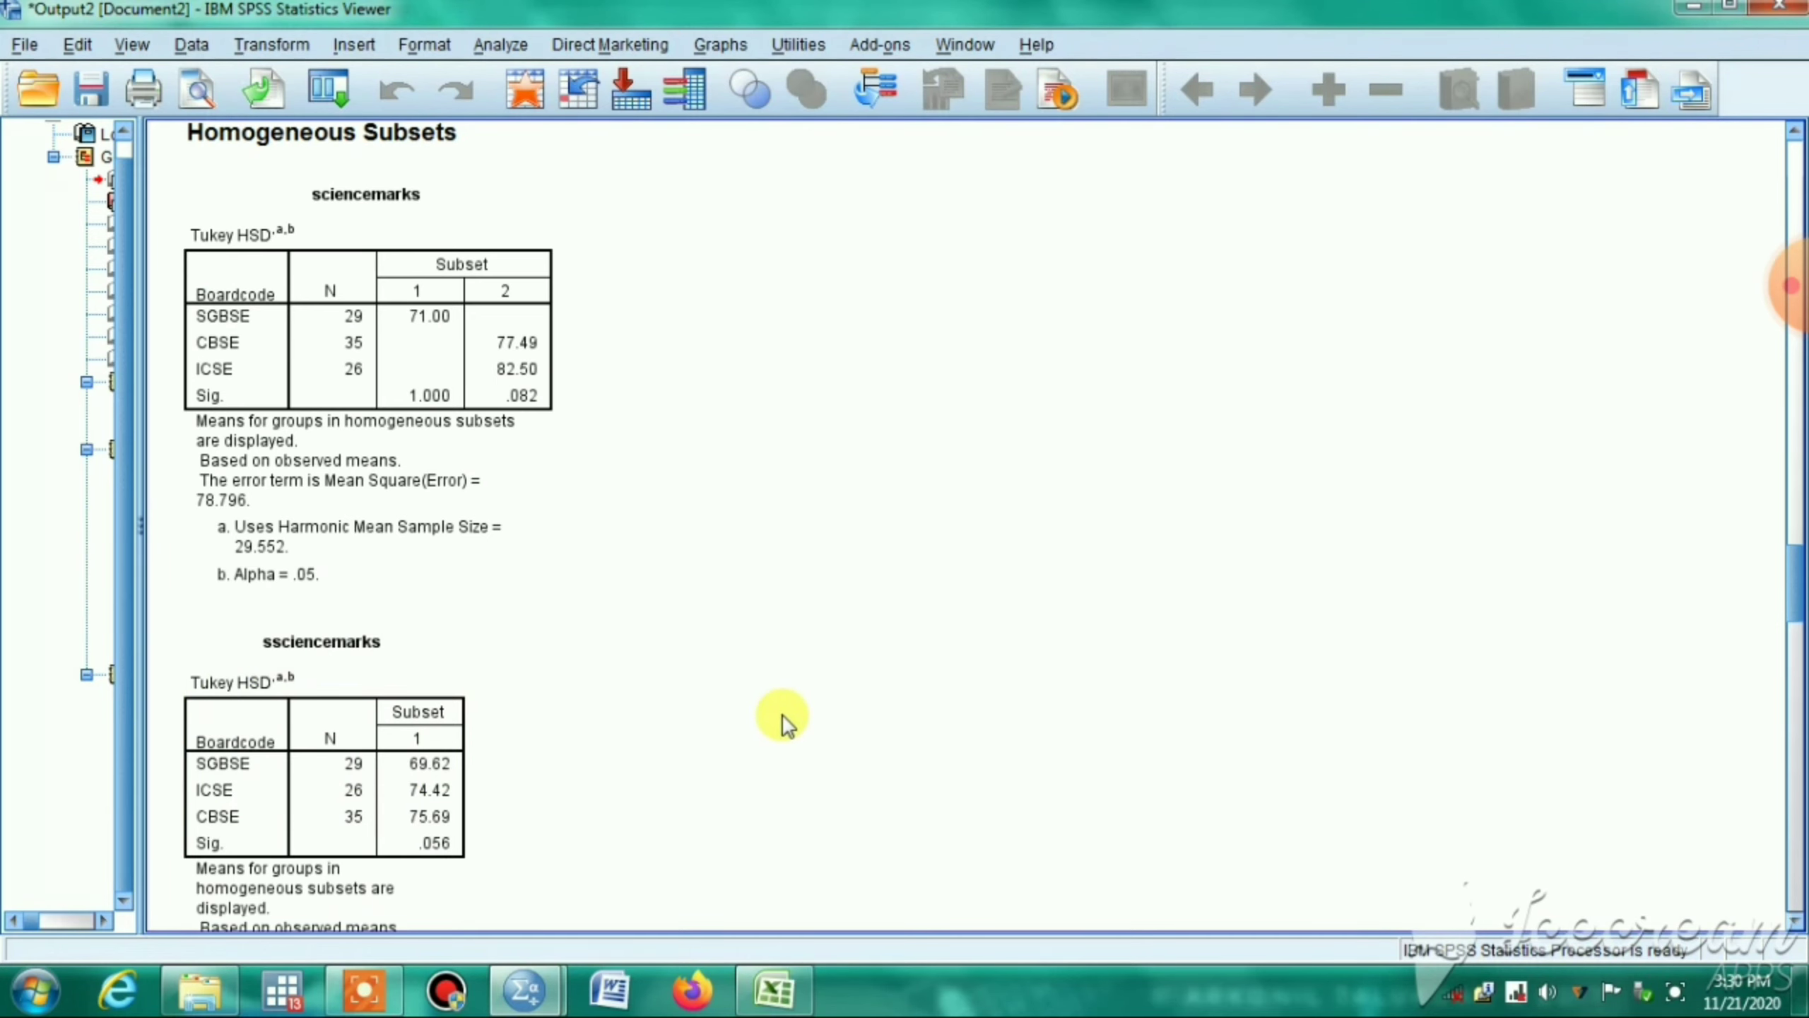
pyautogui.scroll(-3, 782, 719)
pyautogui.scroll(-3, 782, 719)
pyautogui.click(438, 495)
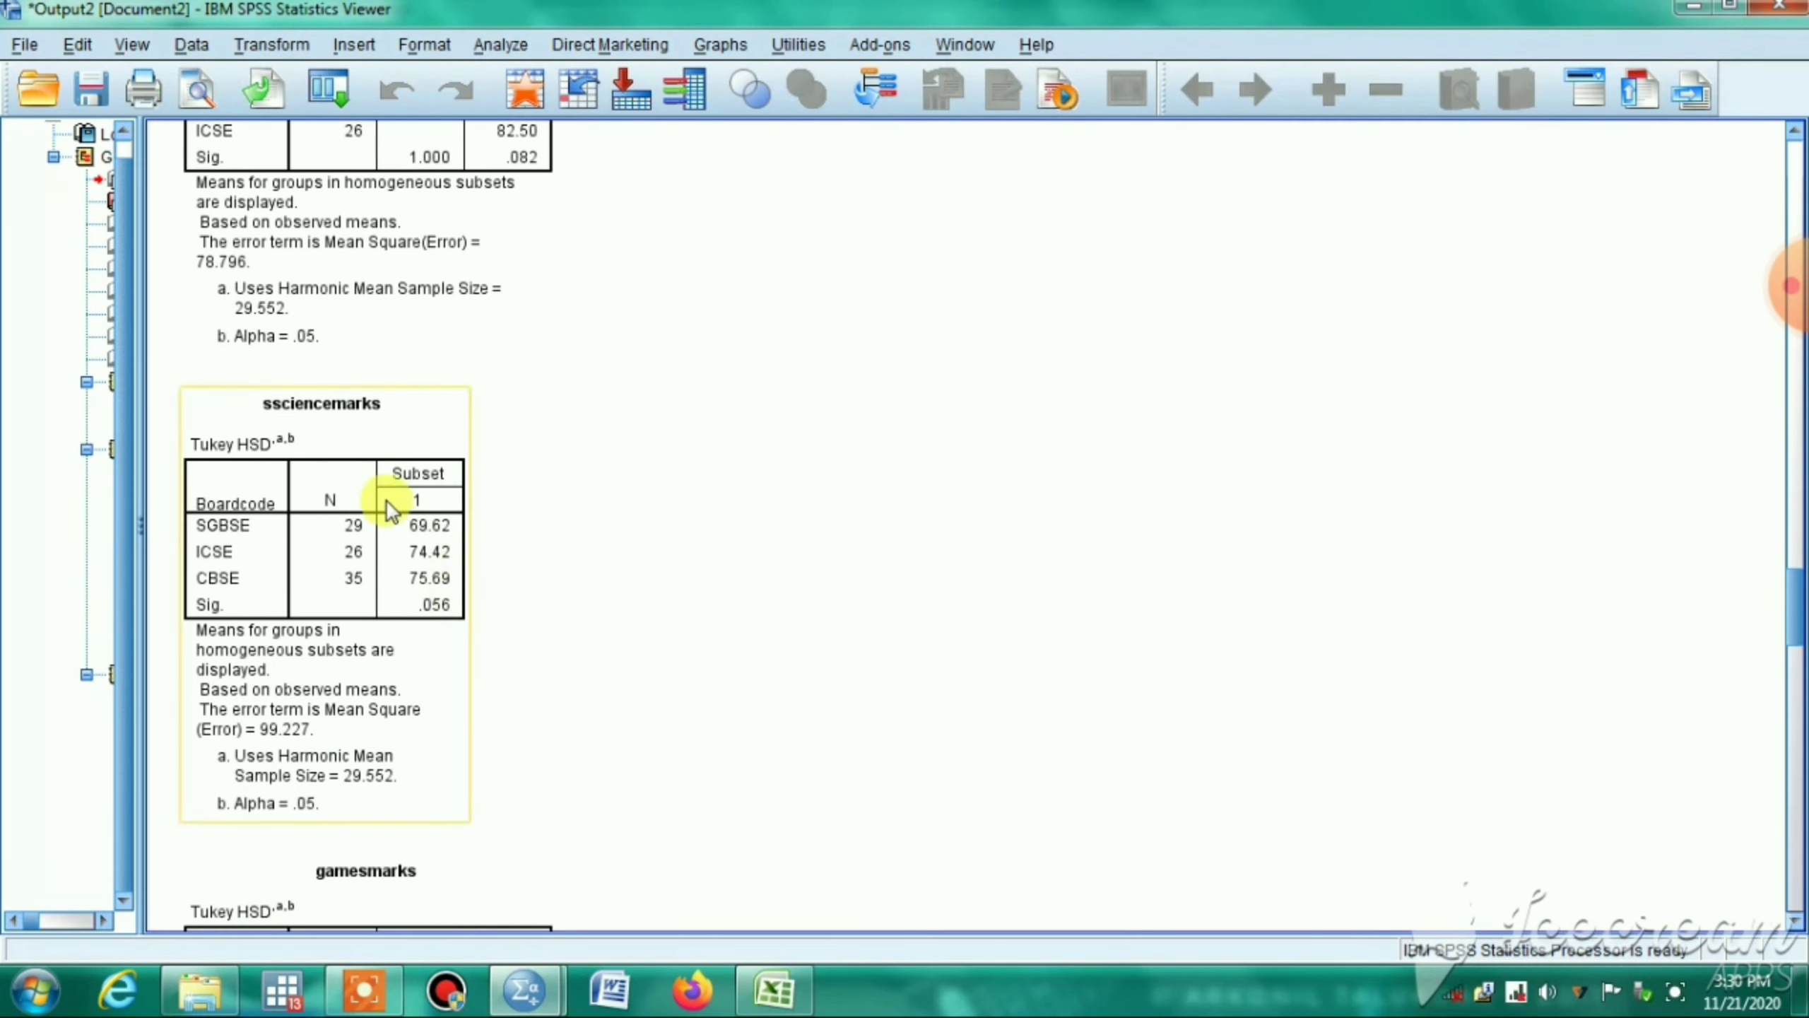
pyautogui.click(717, 581)
pyautogui.scroll(-9, 822, 636)
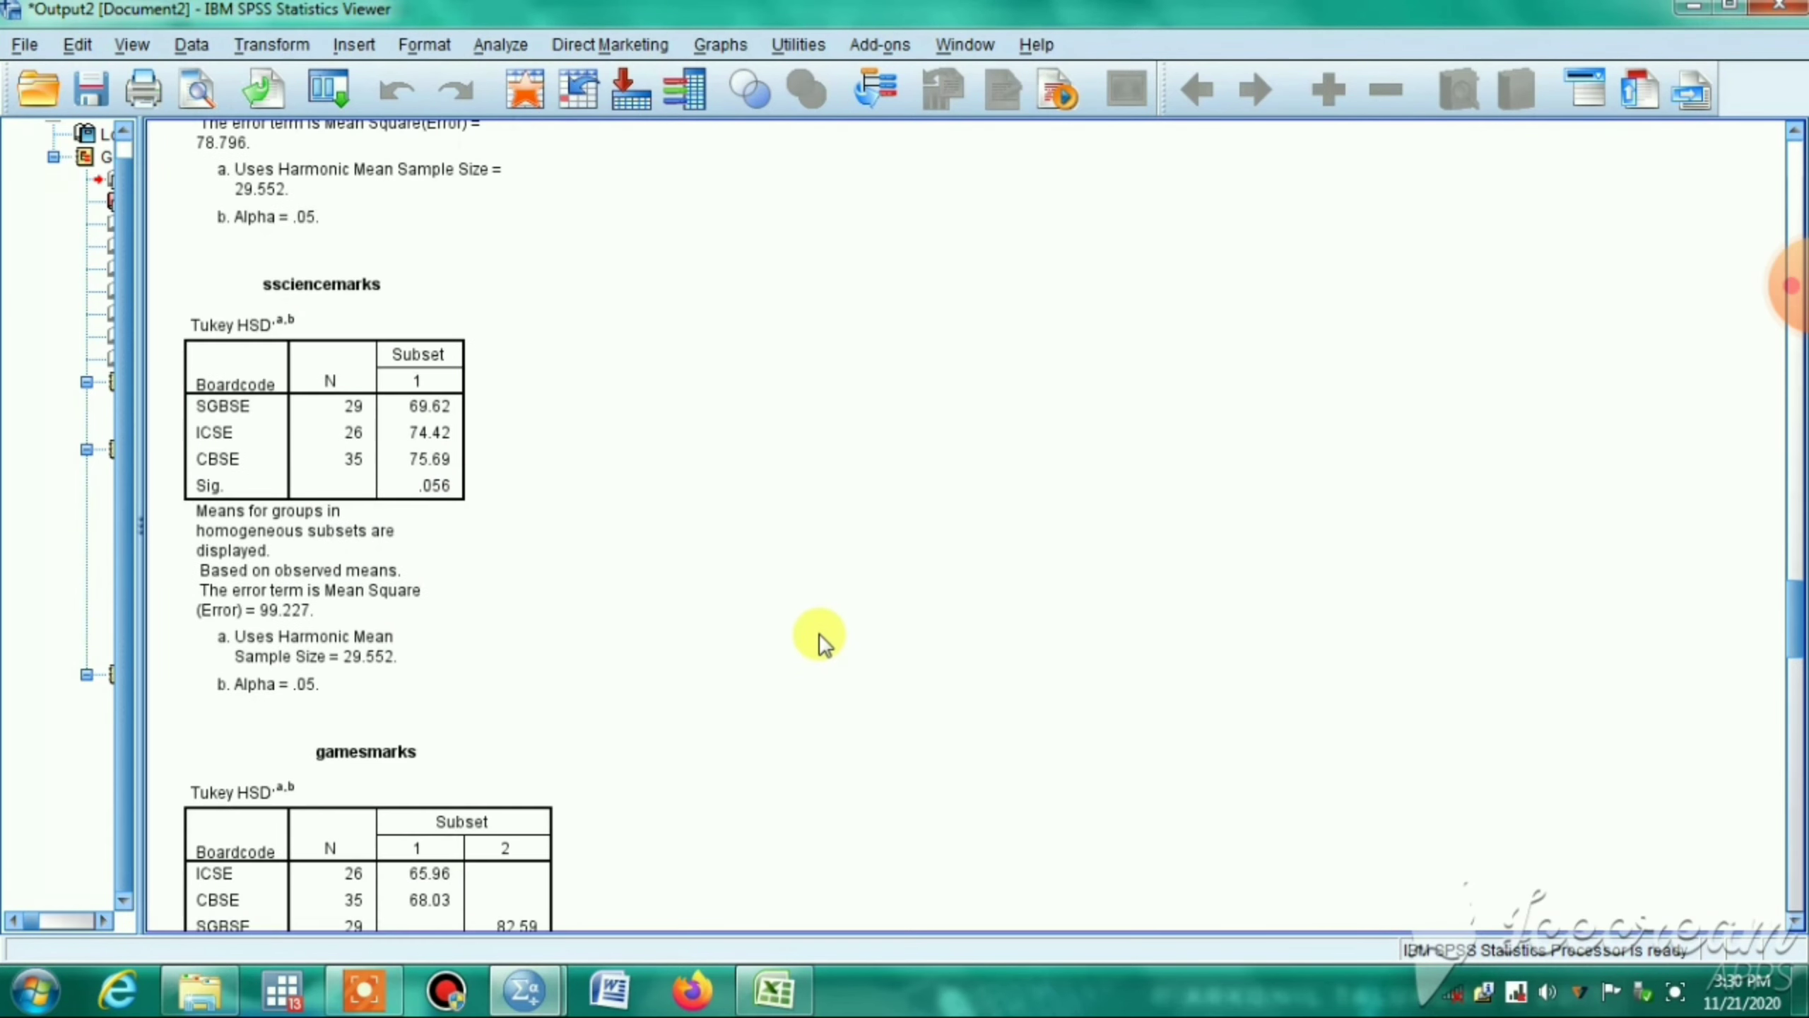
pyautogui.click(437, 583)
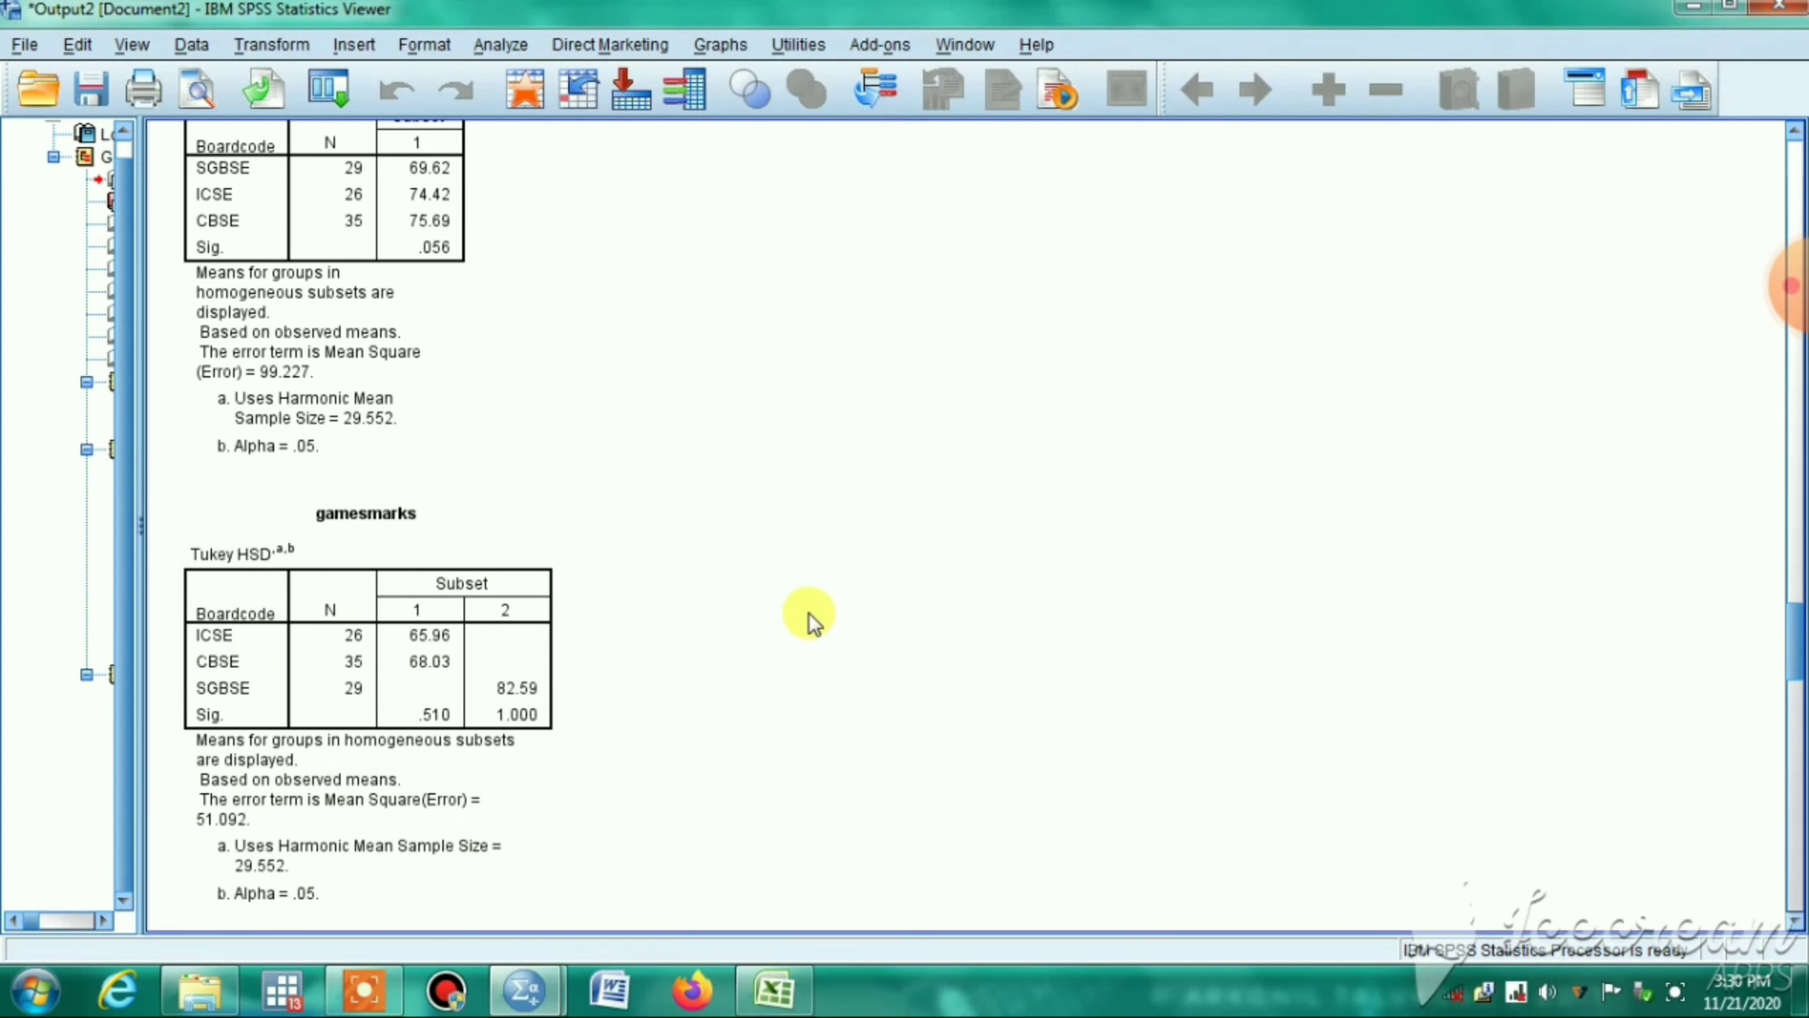
# - View the profile plot of estimated marginal means of sciencemarks
pyautogui.scroll(-5, 811, 614)
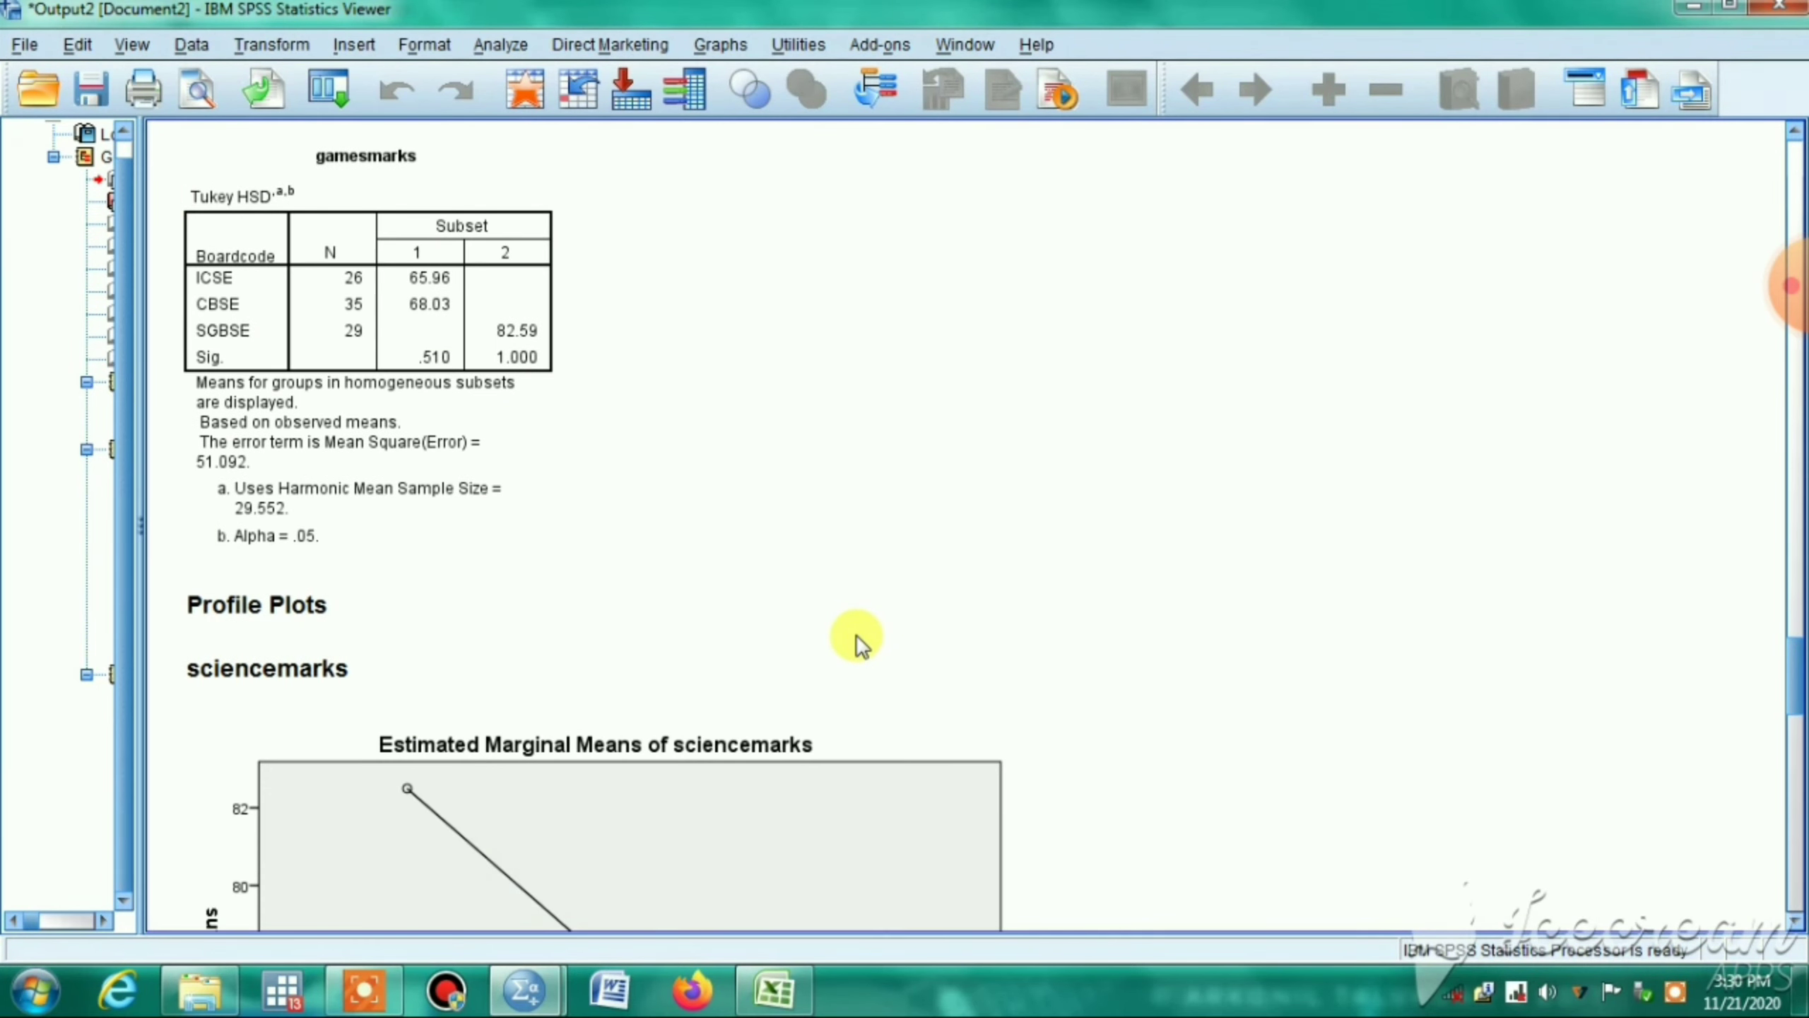
pyautogui.scroll(-2, 856, 633)
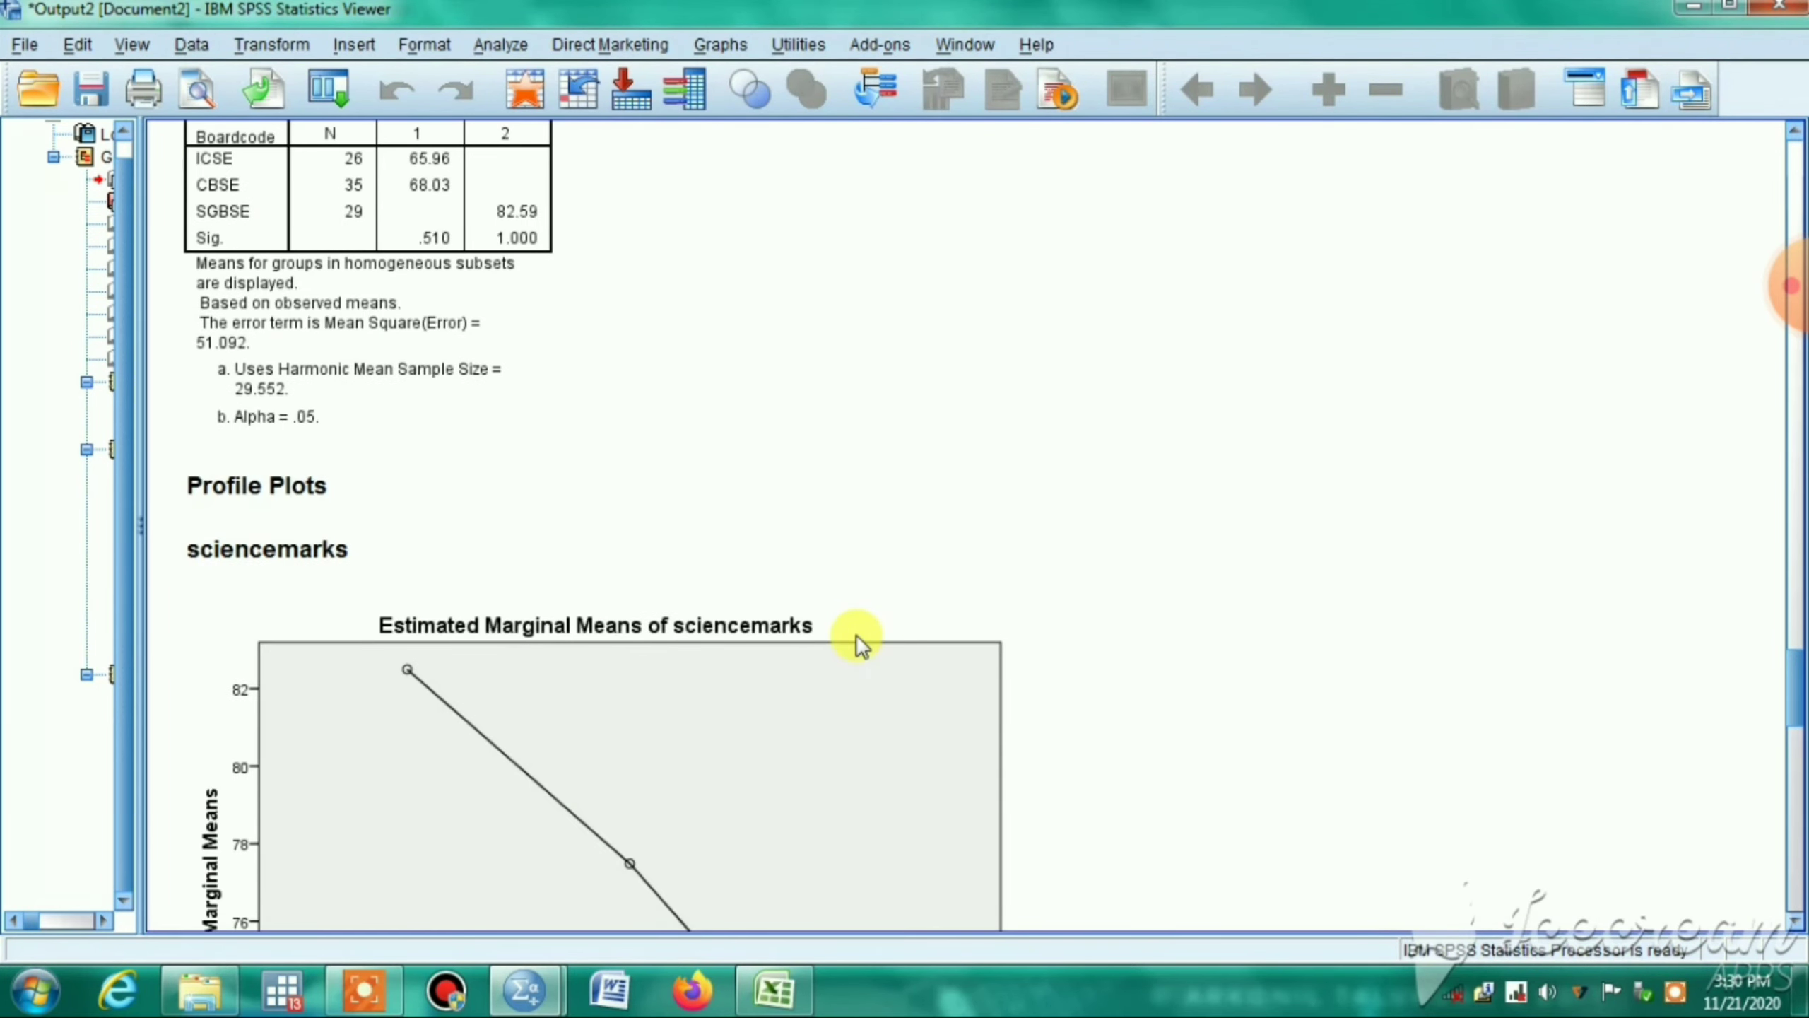
pyautogui.scroll(-2, 856, 633)
pyautogui.scroll(-2, 879, 637)
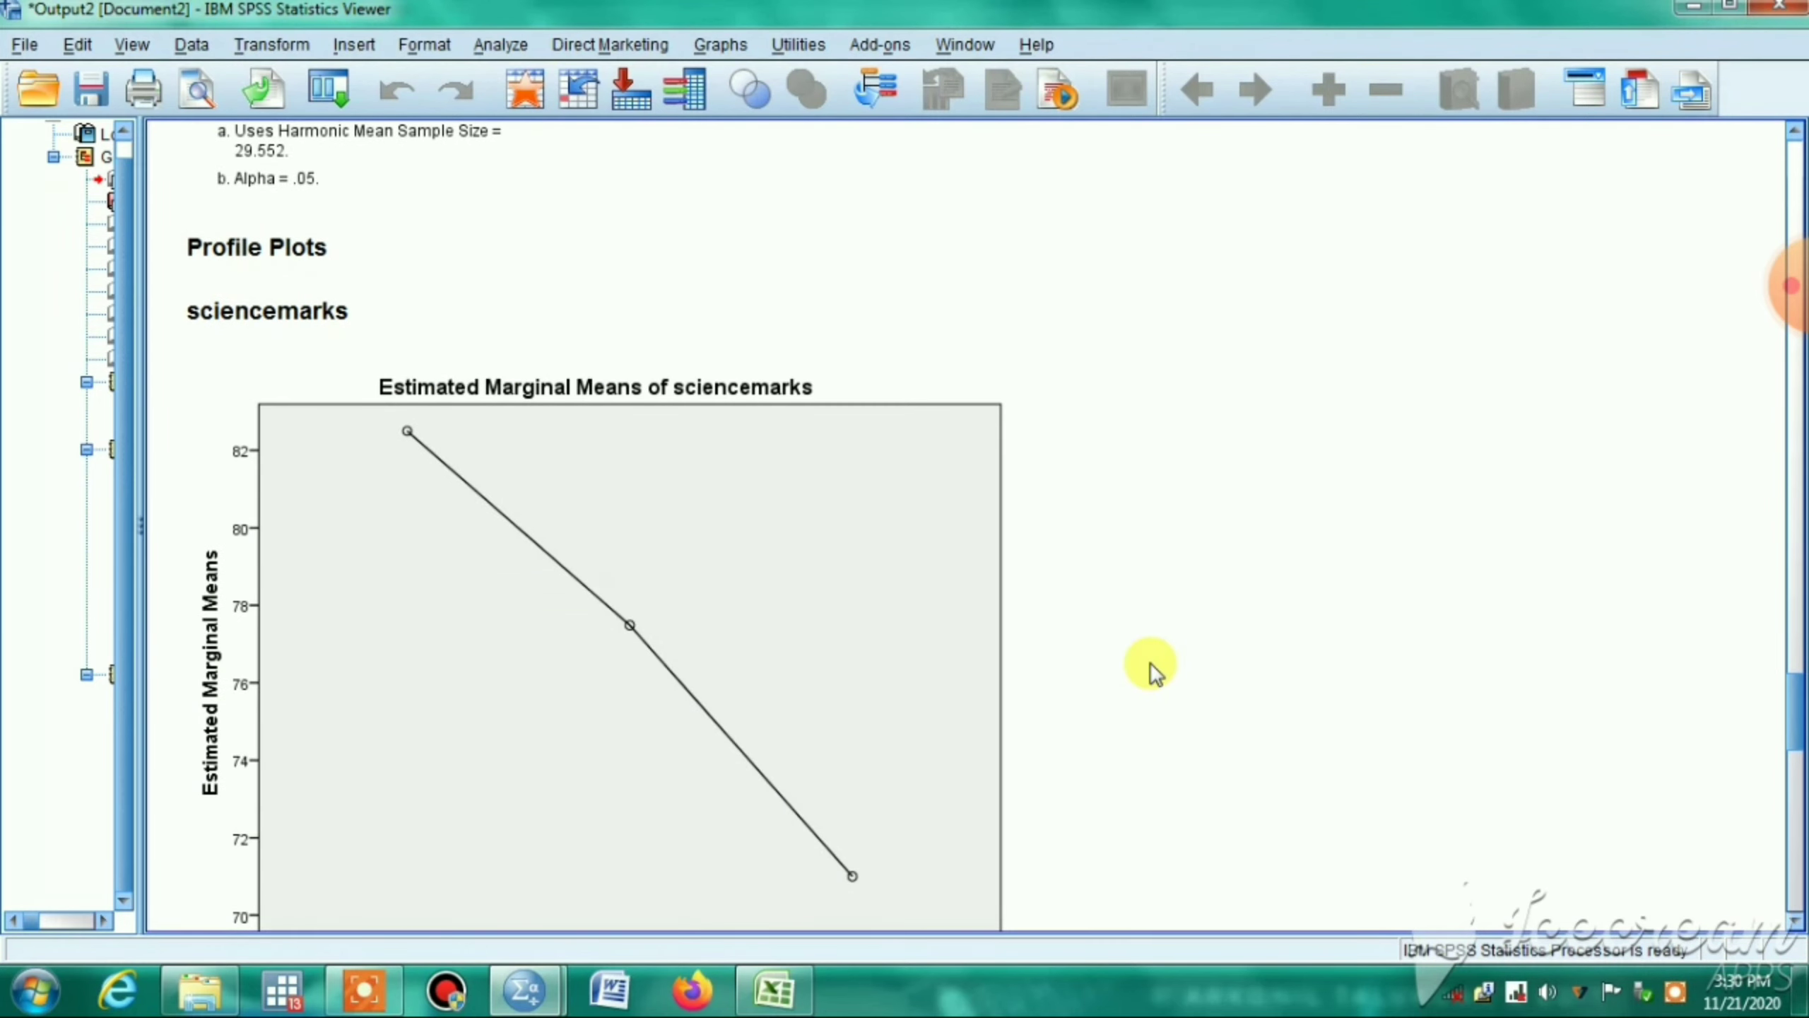